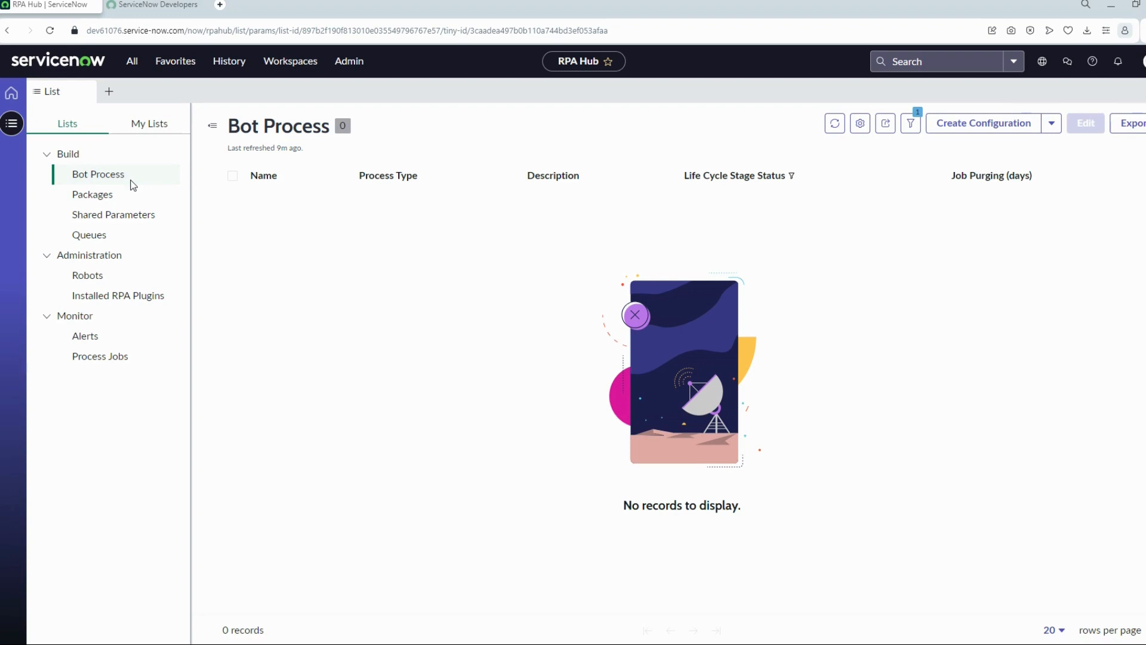
Step: View the Bot Process list, switch to RPA Desktop Design Studio, and display the saved instances in its Connection Manager
{"action": "left_click", "coordinate": [131, 179]}
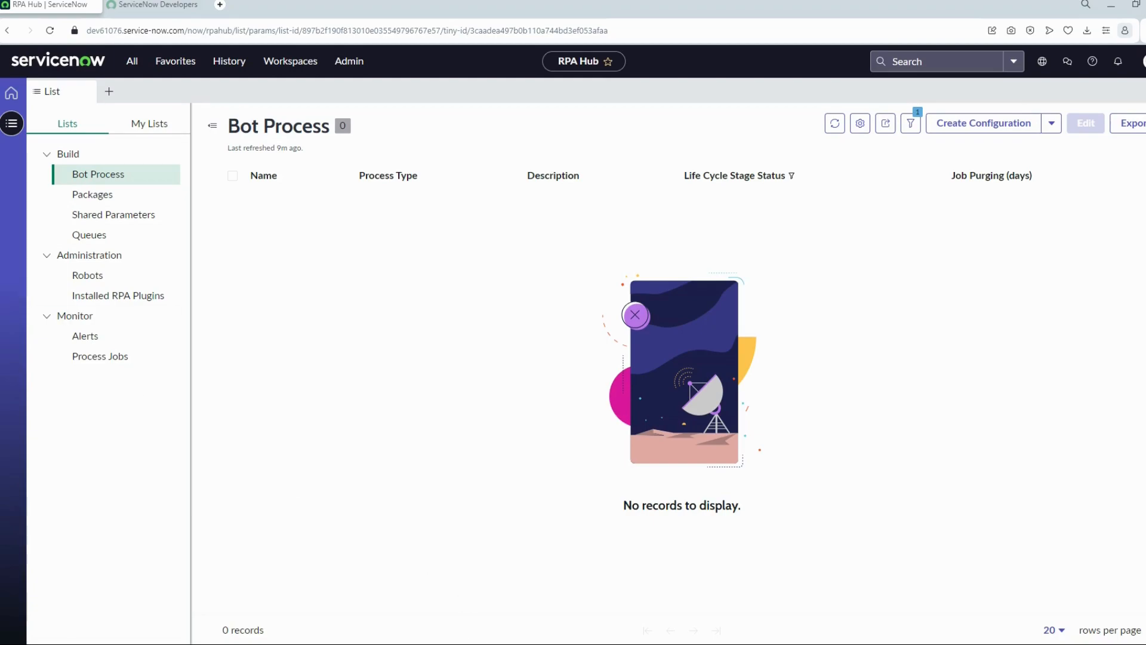
{"action": "key", "text": "alt+Tab"}
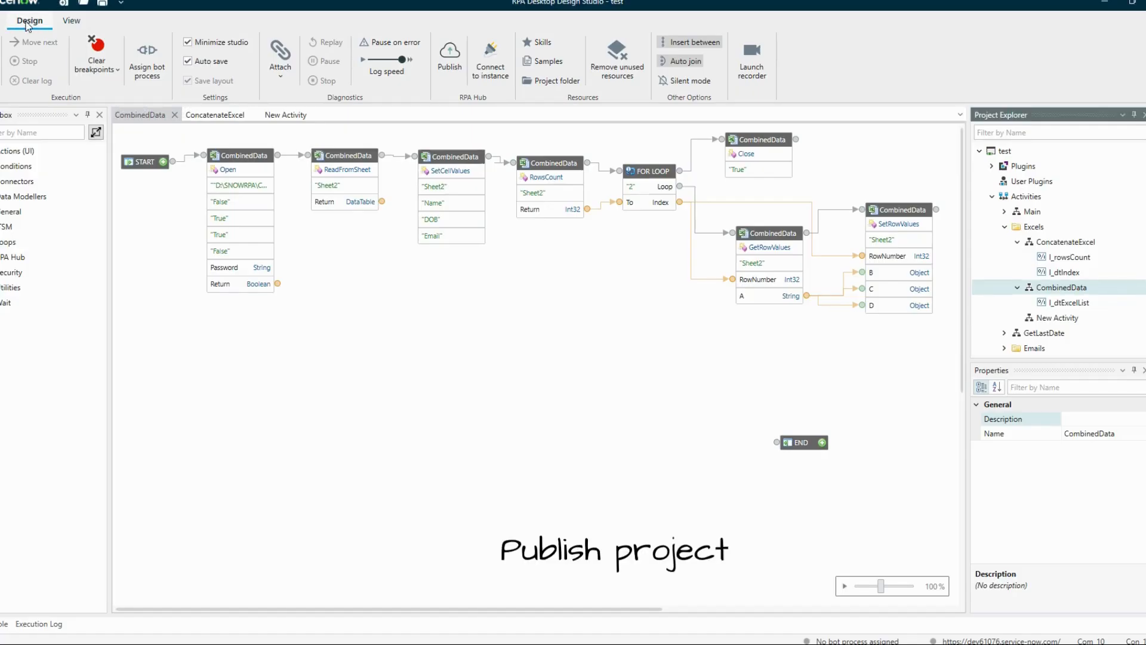
{"action": "left_click", "coordinate": [491, 71]}
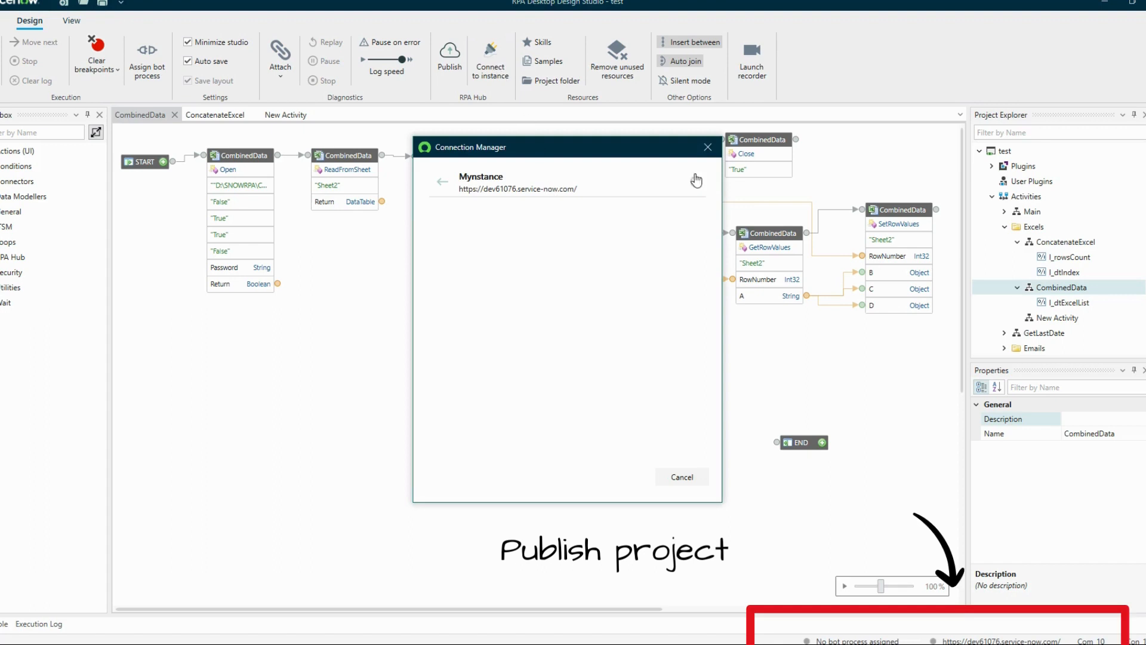
{"action": "left_click", "coordinate": [710, 149]}
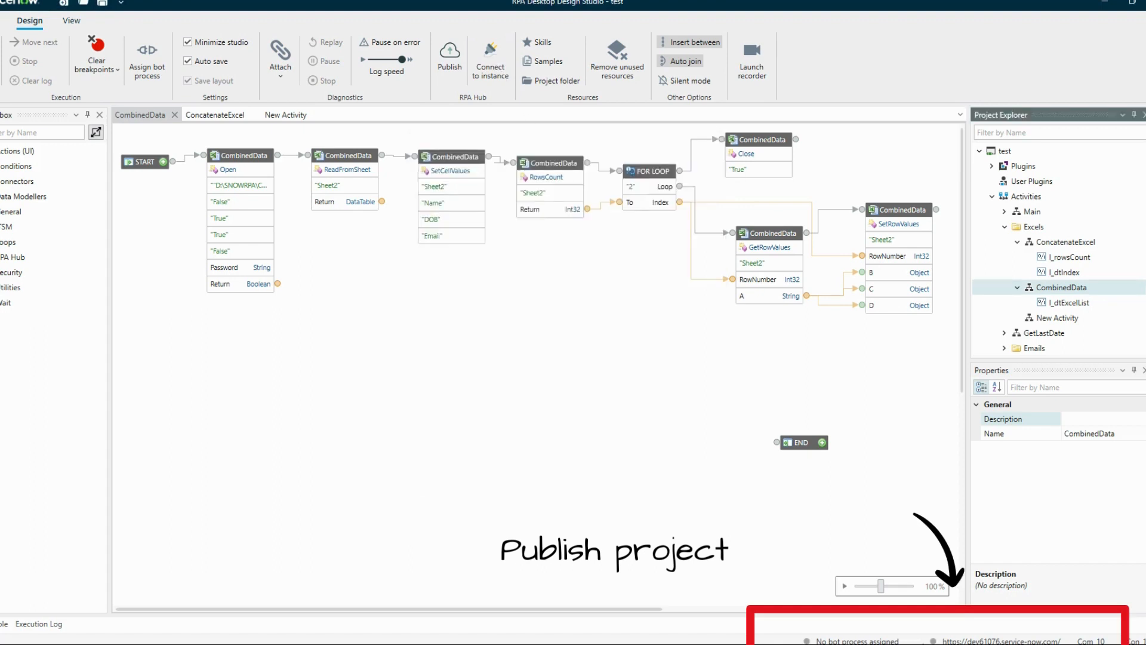
{"action": "left_click", "coordinate": [490, 71]}
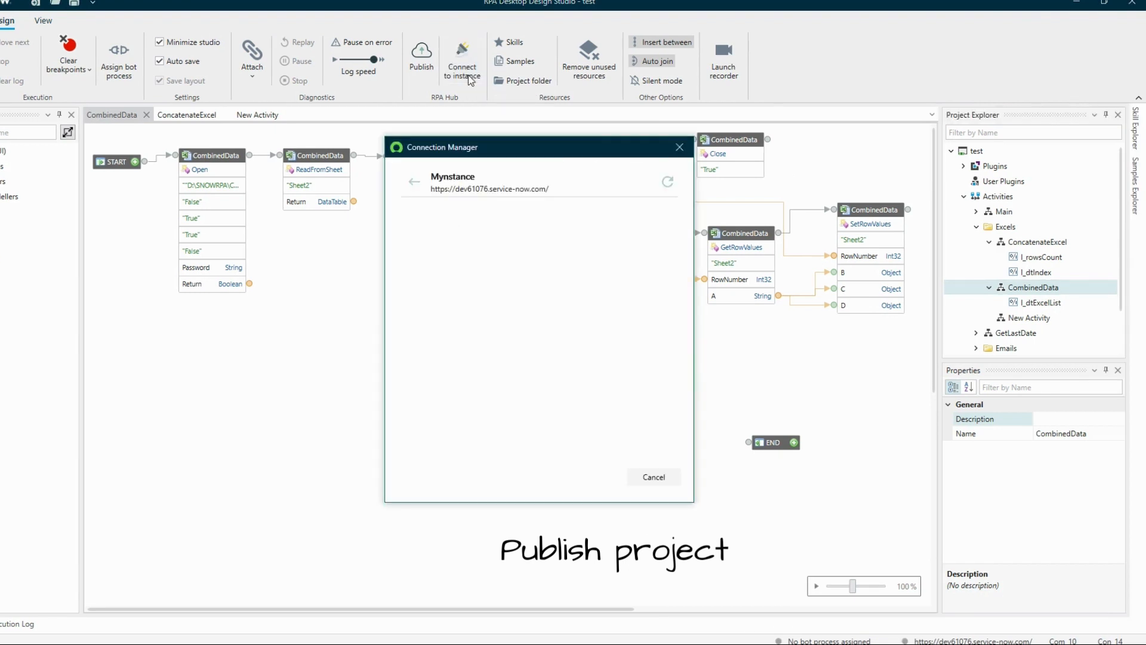
{"action": "left_click", "coordinate": [414, 183]}
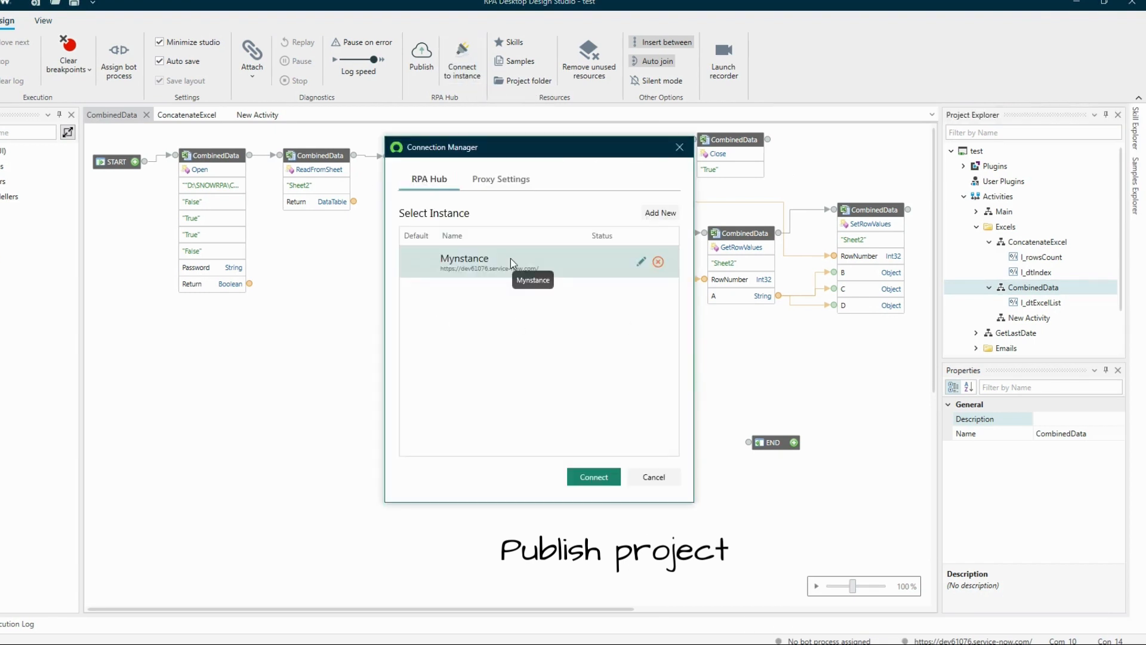
Step: Examine the form for adding a new ServiceNow instance and return to the saved instances
{"action": "left_click", "coordinate": [657, 212]}
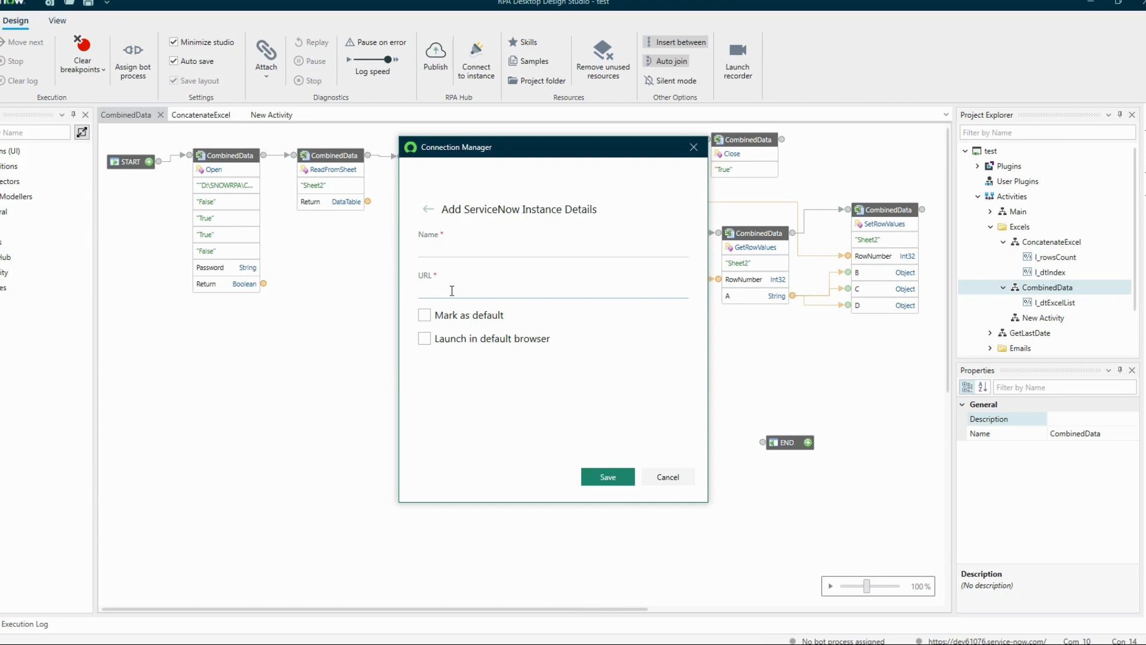
{"action": "left_click", "coordinate": [428, 210]}
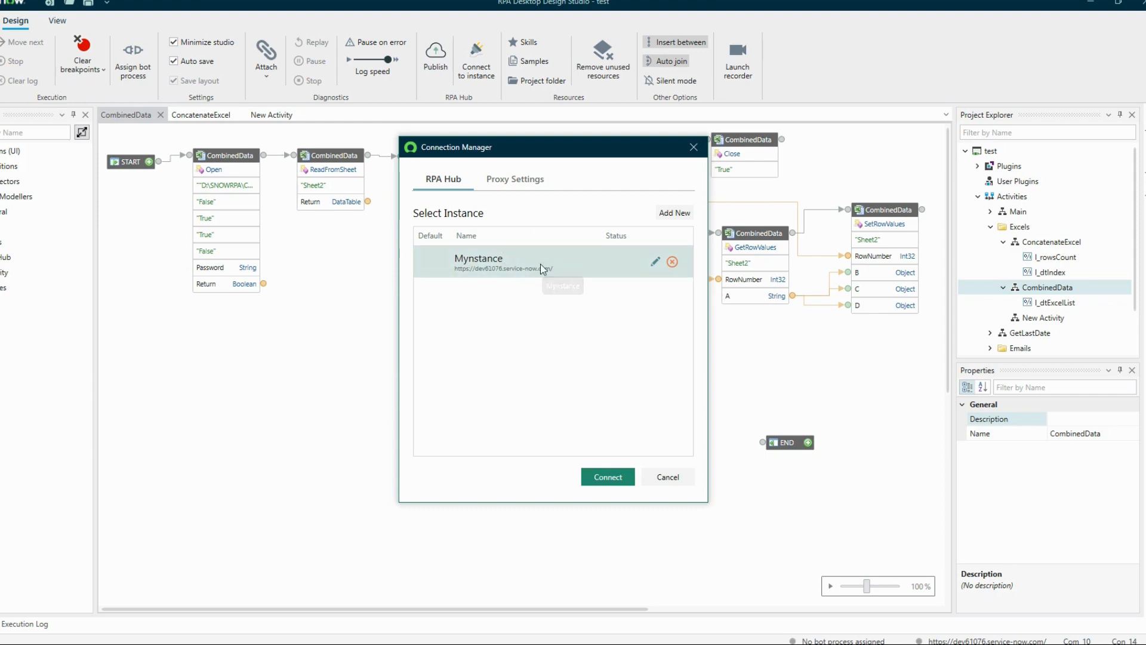
Step: Connect to the Mynstance instance as admin with the account password, decline remembering the password, and allow access to the ServiceNow account
{"action": "left_click", "coordinate": [619, 483]}
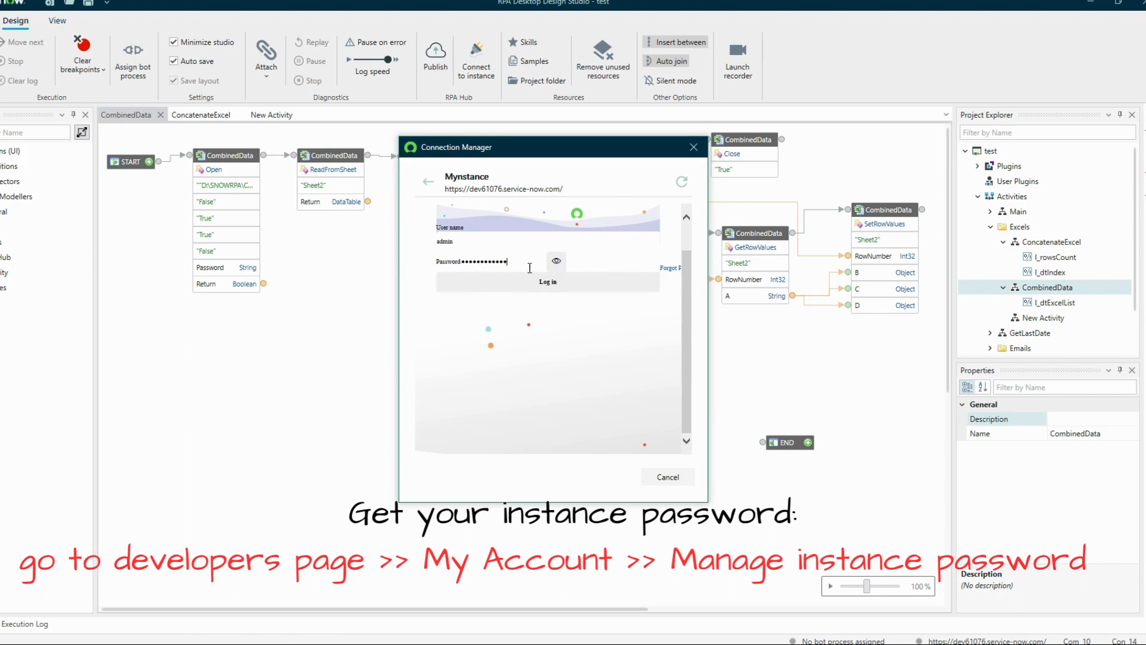
{"action": "left_click", "coordinate": [561, 283]}
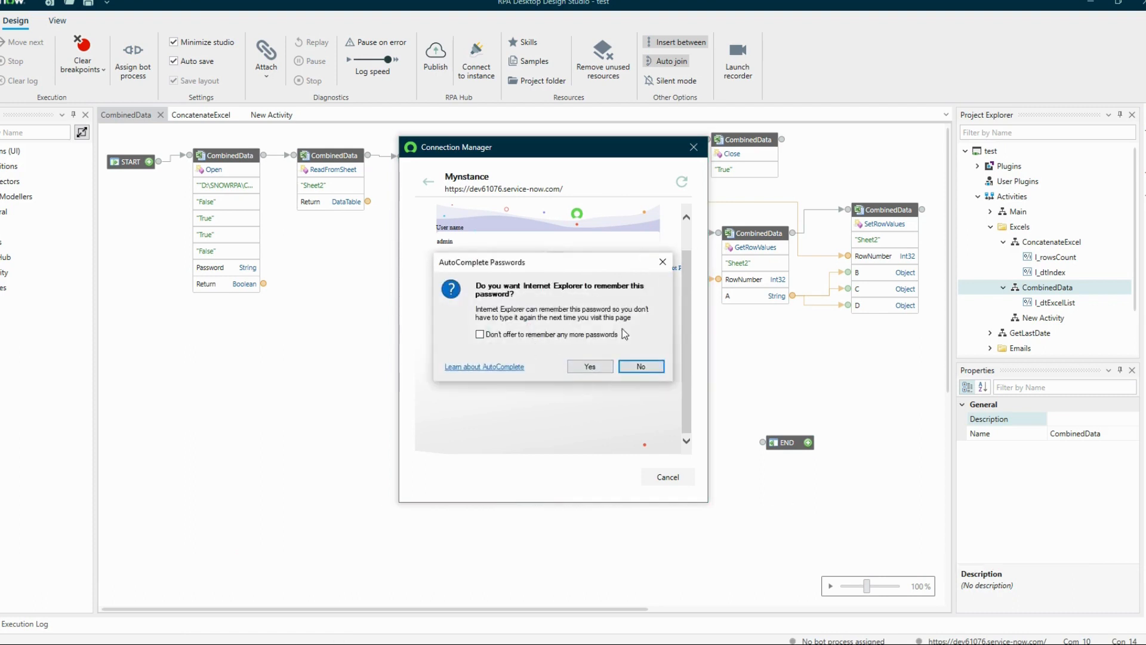
{"action": "left_click", "coordinate": [641, 366]}
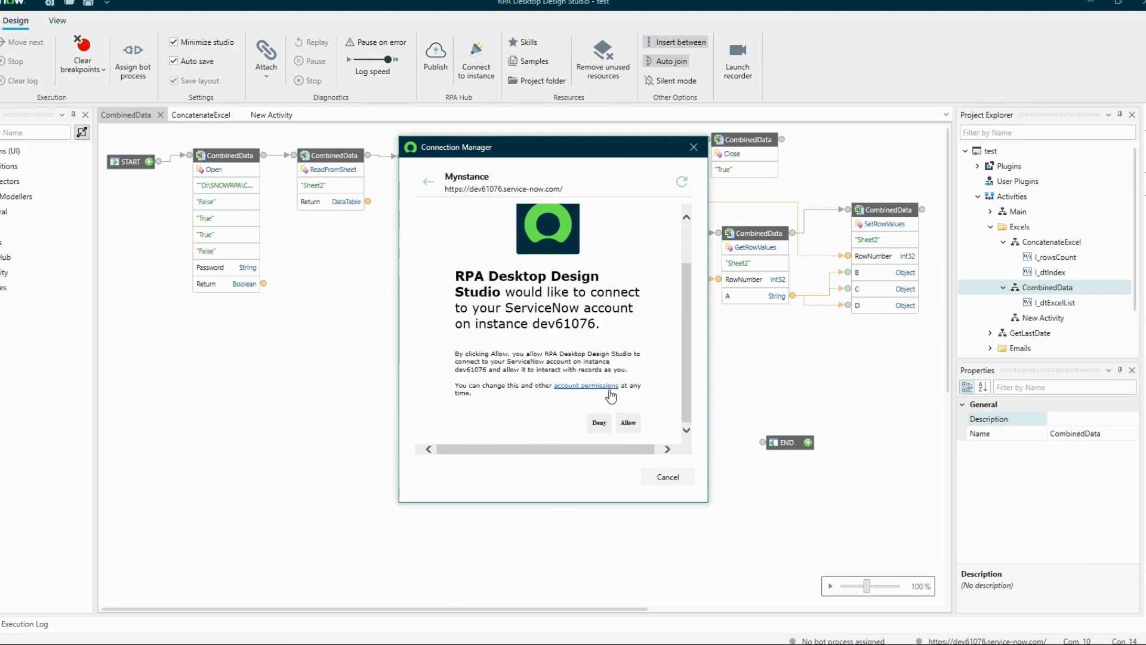
{"action": "left_click", "coordinate": [628, 424]}
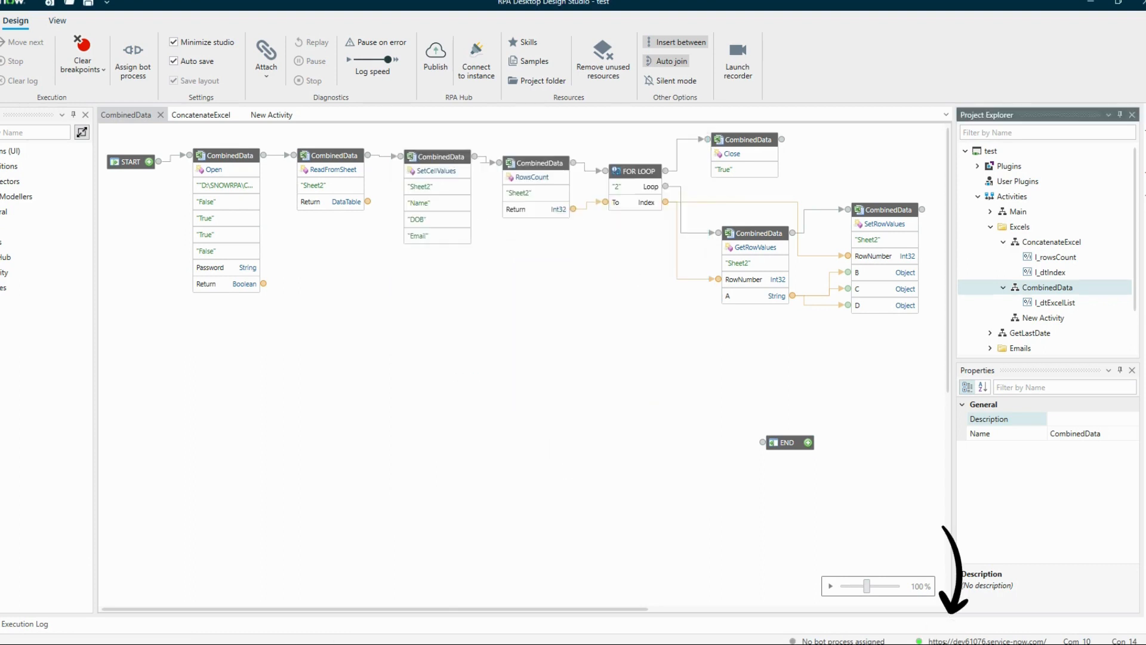
{"action": "left_click", "coordinate": [528, 320]}
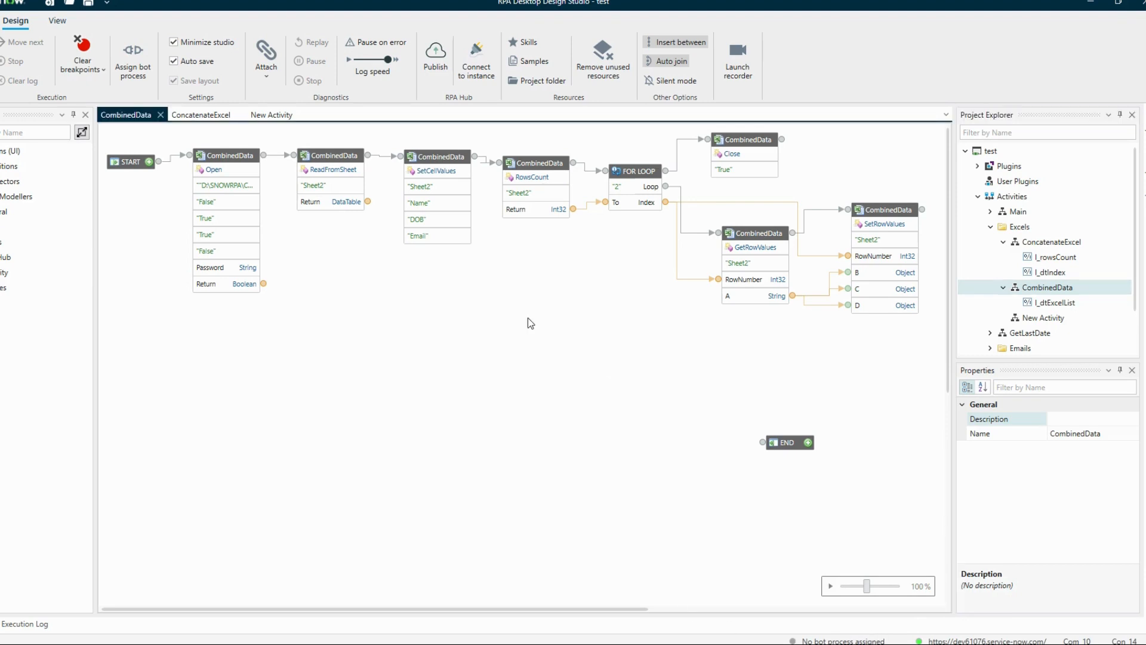
Step: Start publishing the project, check the package choices for a new version, and choose to publish it as a new package
{"action": "left_click", "coordinate": [436, 58]}
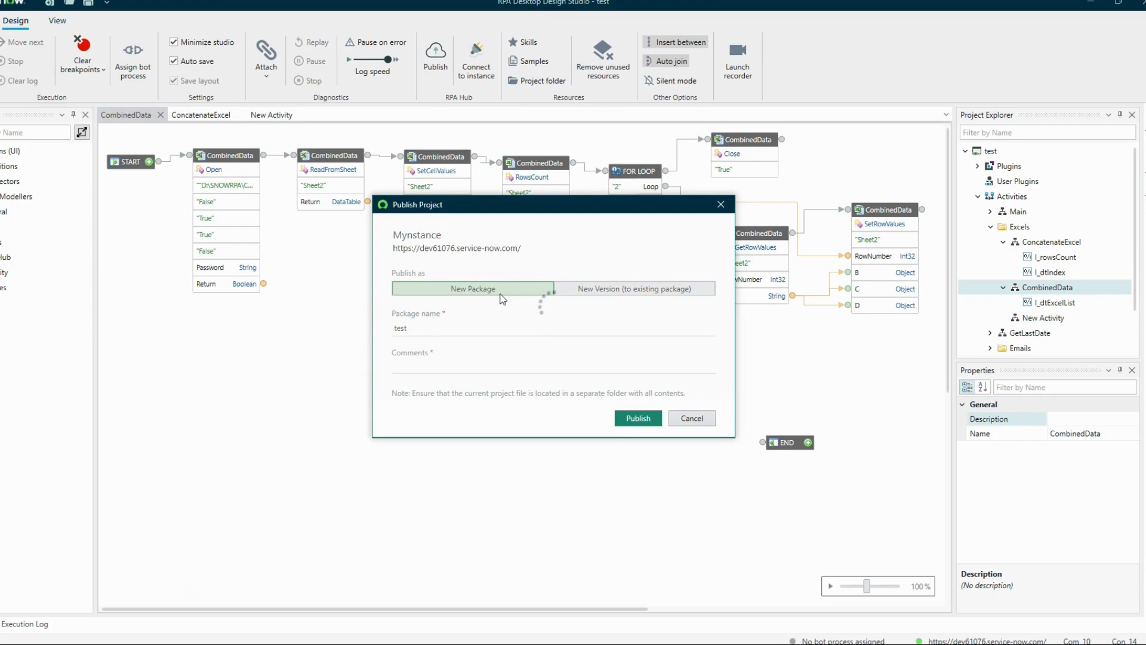
{"action": "left_click", "coordinate": [613, 292]}
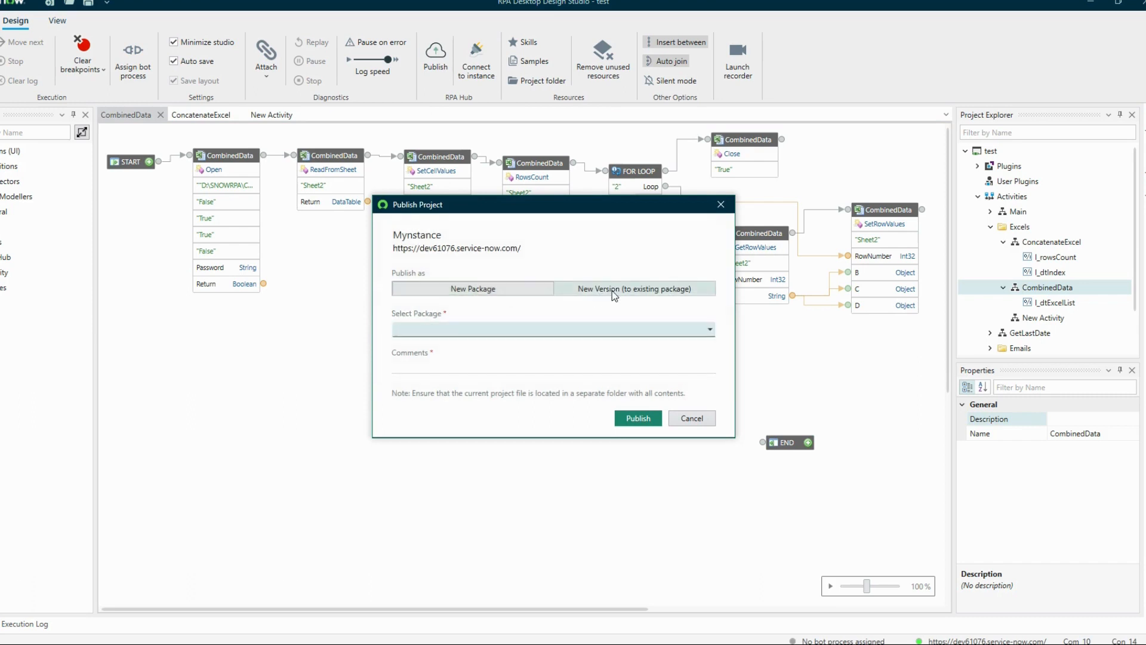
{"action": "left_click", "coordinate": [595, 332]}
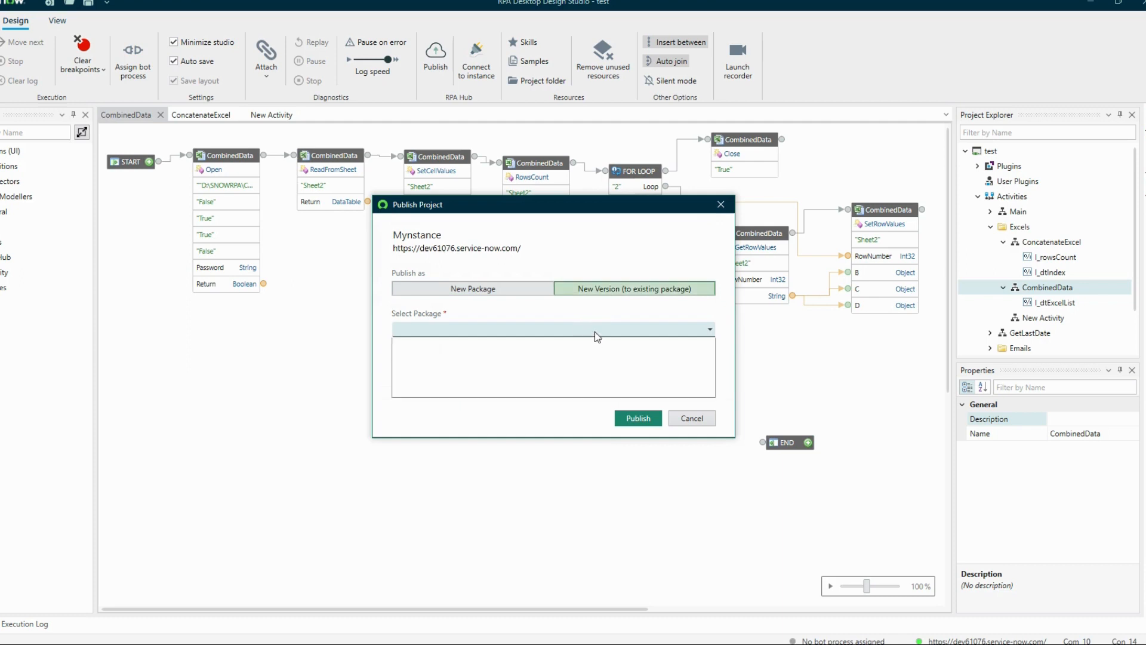
{"action": "left_click", "coordinate": [556, 313]}
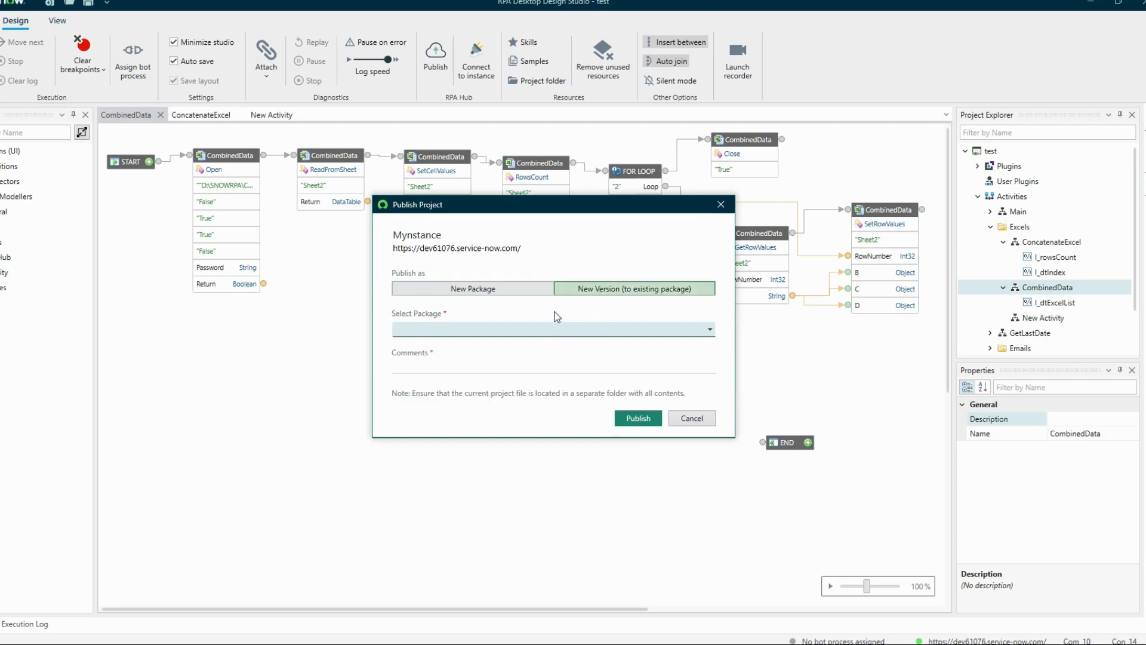
{"action": "left_click", "coordinate": [504, 291]}
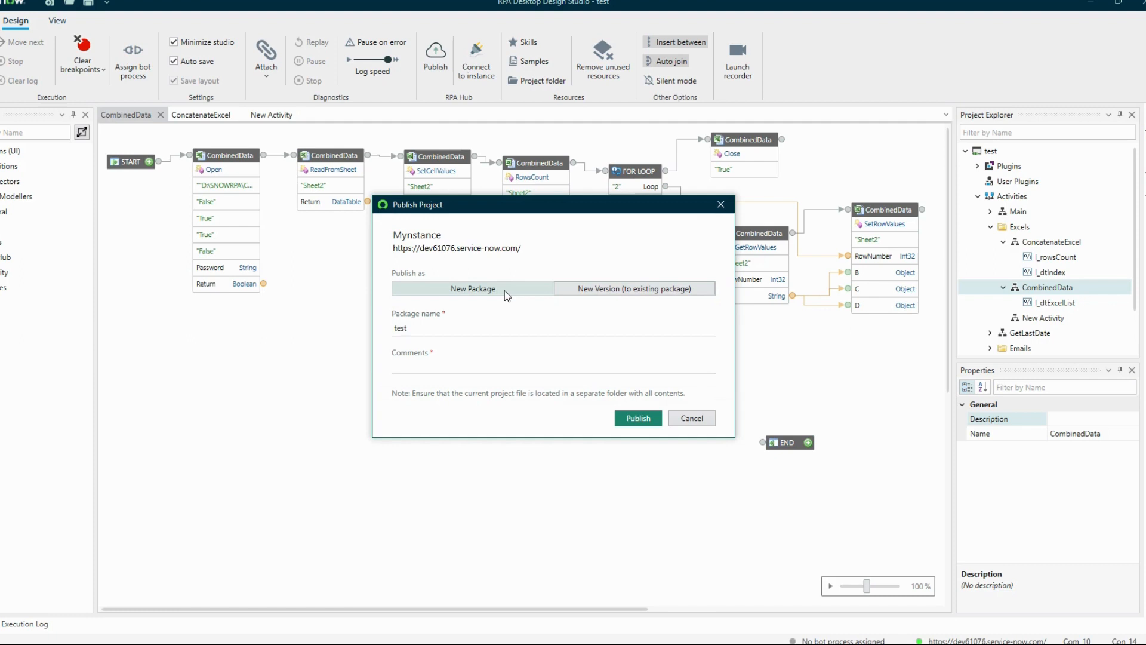
Step: Publish the project with the package name Excel_CombinedData and the comment Test_RPAHUB_Entities
{"action": "double_click", "coordinate": [448, 327]}
{"action": "key", "text": "BackSpace"}
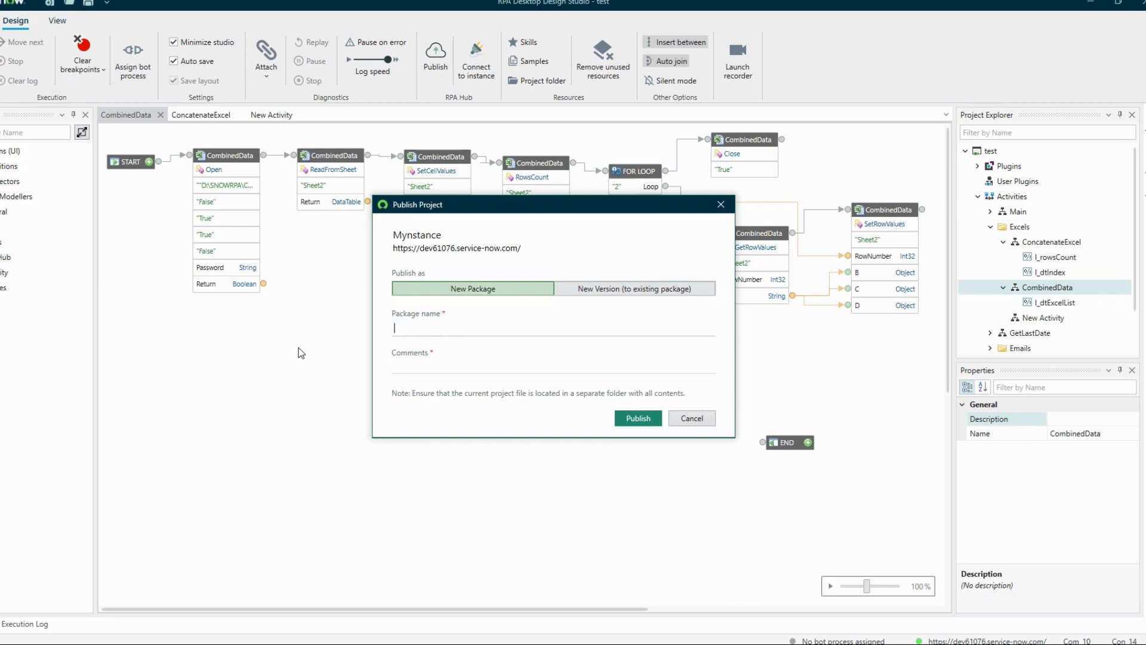
{"action": "type", "text": "Excel_CombinedData"}
{"action": "key", "text": "Tab"}
{"action": "type", "text": "Test_RPAHUB_Entities"}
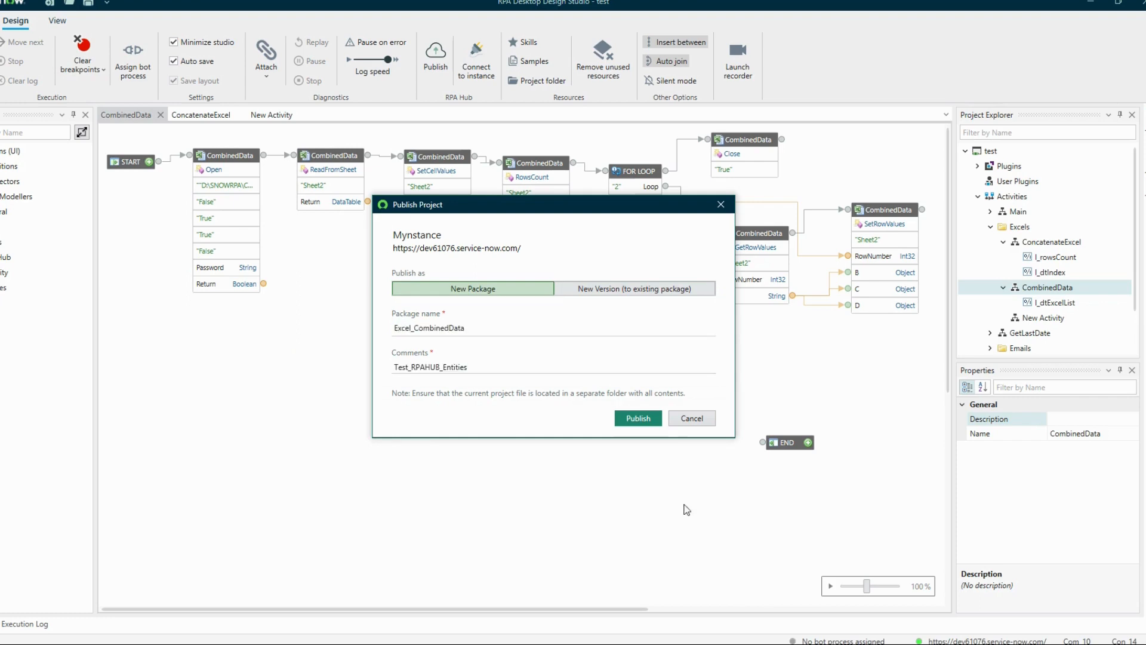
{"action": "left_click", "coordinate": [653, 424]}
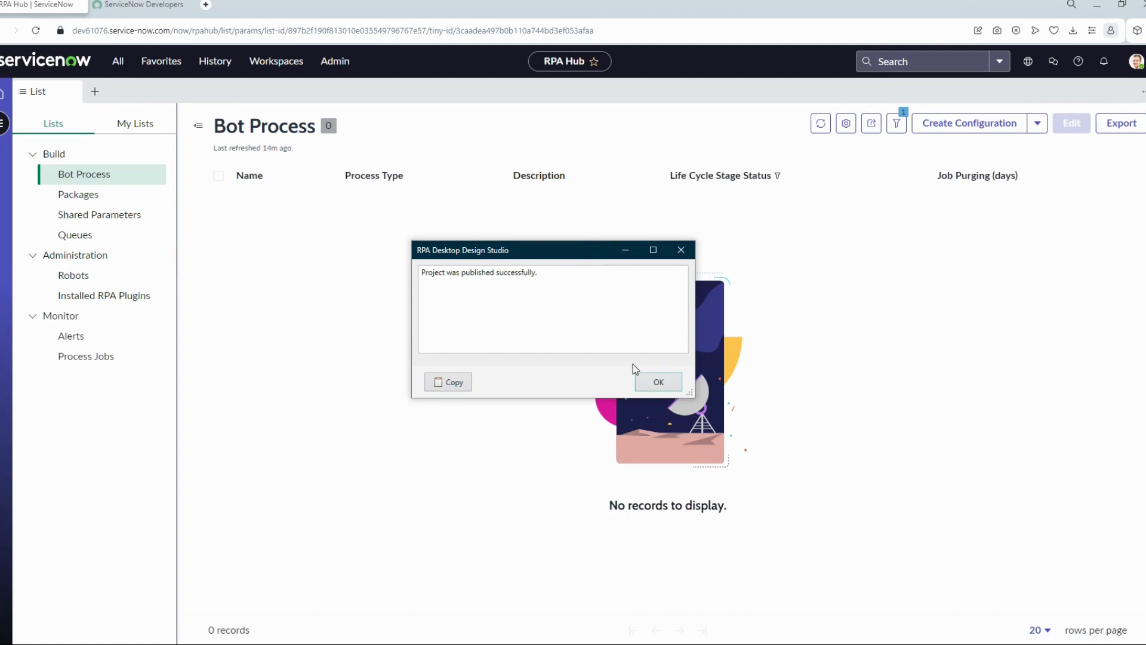
{"action": "left_click", "coordinate": [661, 381]}
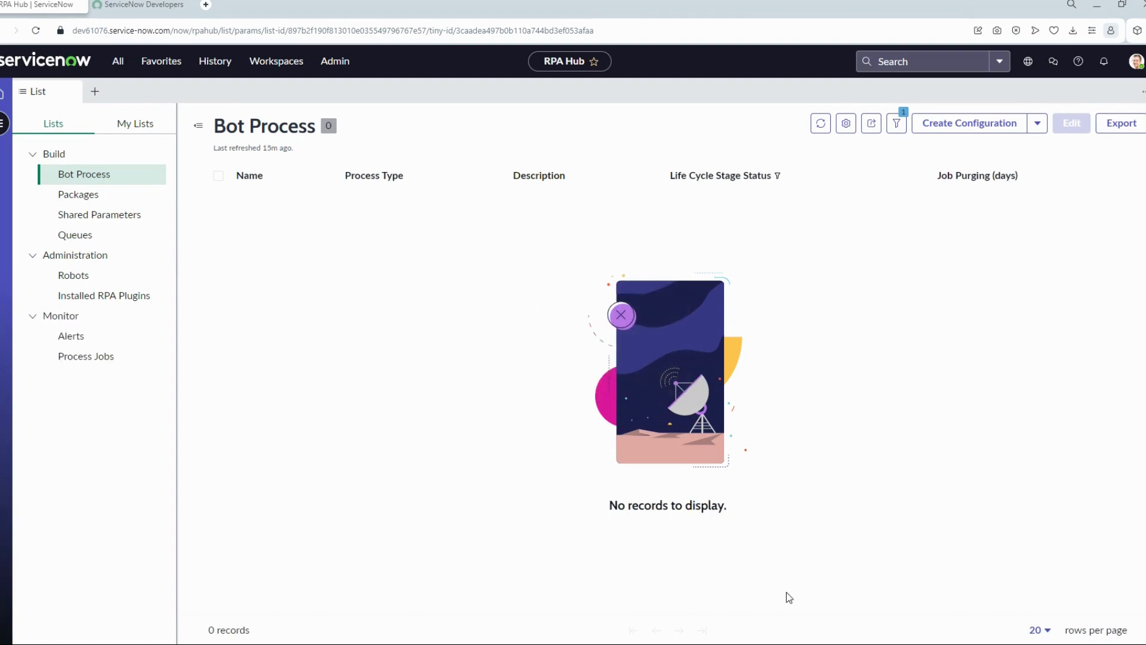
Step: Find RPA Hub in the ServiceNow navigator by filtering for RPA and open its lists in a new browser tab
{"action": "left_click", "coordinate": [120, 63]}
{"action": "left_click_drag", "start_coordinate": [88, 95], "coordinate": [4, 95]}
{"action": "left_click", "coordinate": [119, 62]}
{"action": "type", "text": "RPA"}
{"action": "left_click", "coordinate": [102, 216]}
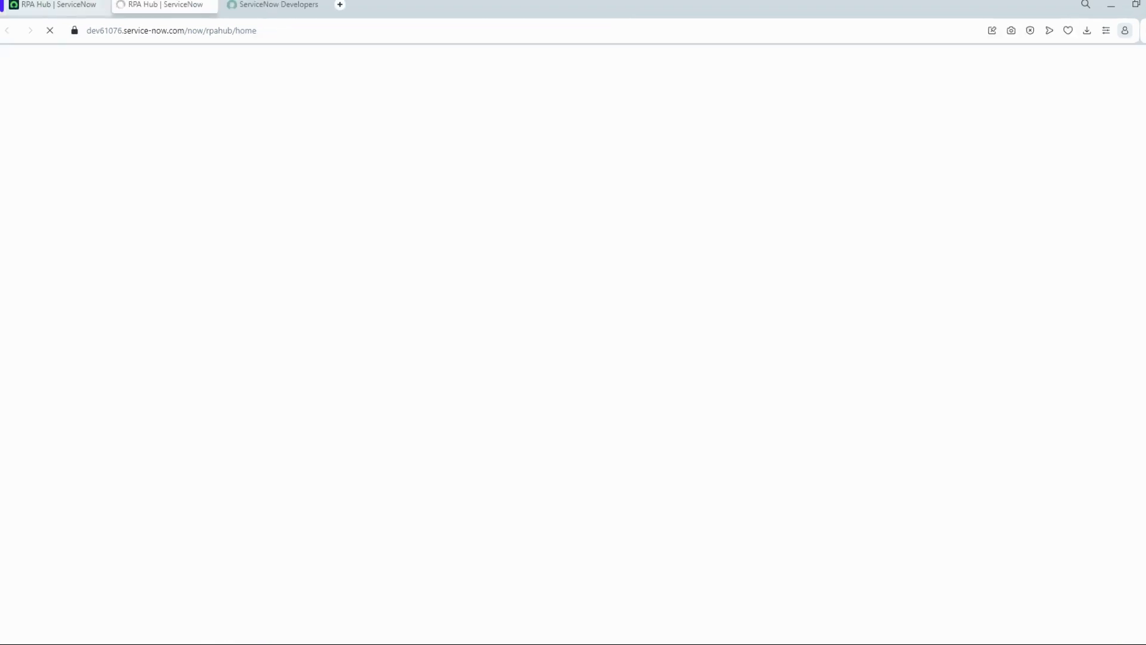
{"action": "left_click", "coordinate": [69, 12]}
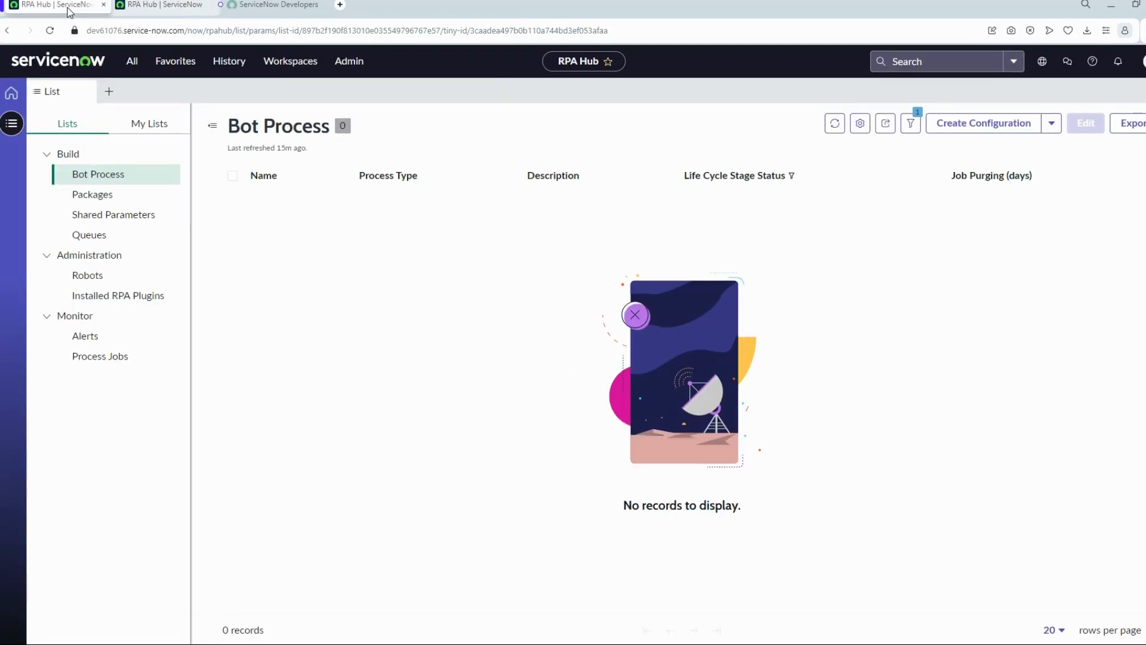
{"action": "left_click", "coordinate": [159, 12]}
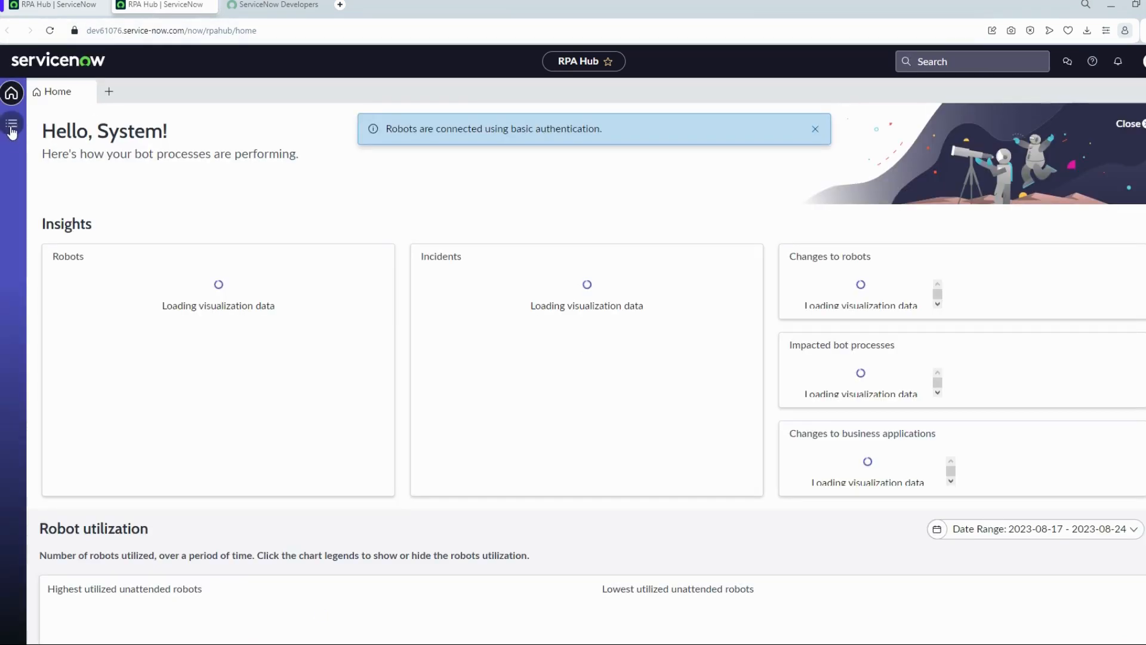
{"action": "left_click", "coordinate": [11, 126]}
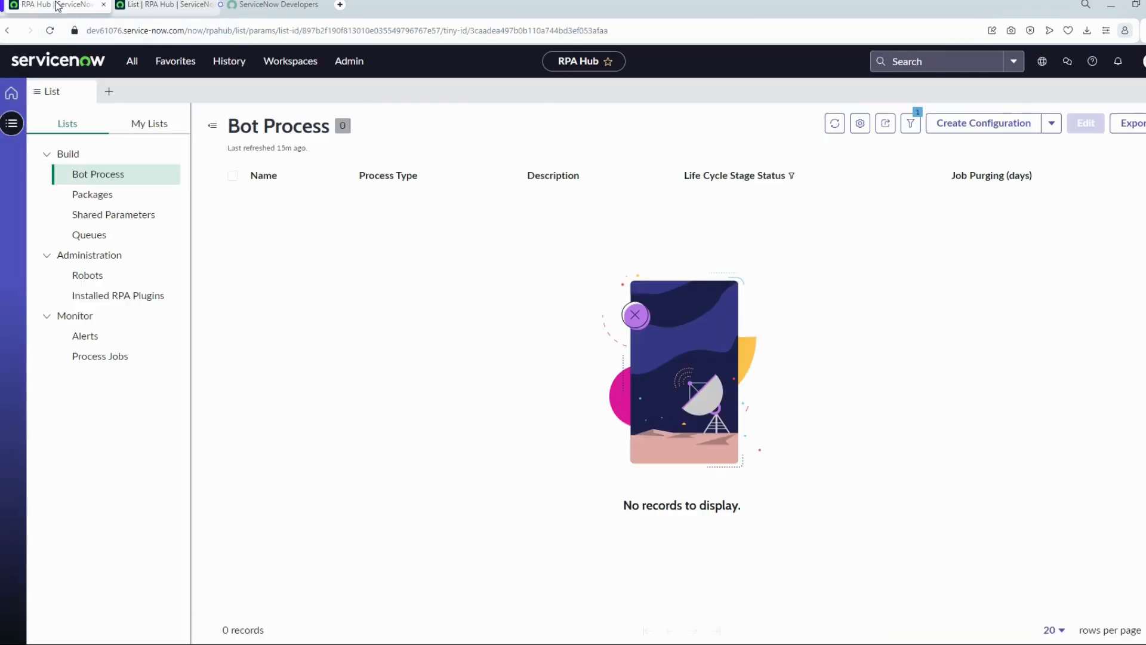
Step: In the original ServiceNow tab, filter the navigator for "bot process" and open the Bot Process module
{"action": "left_click", "coordinate": [130, 61]}
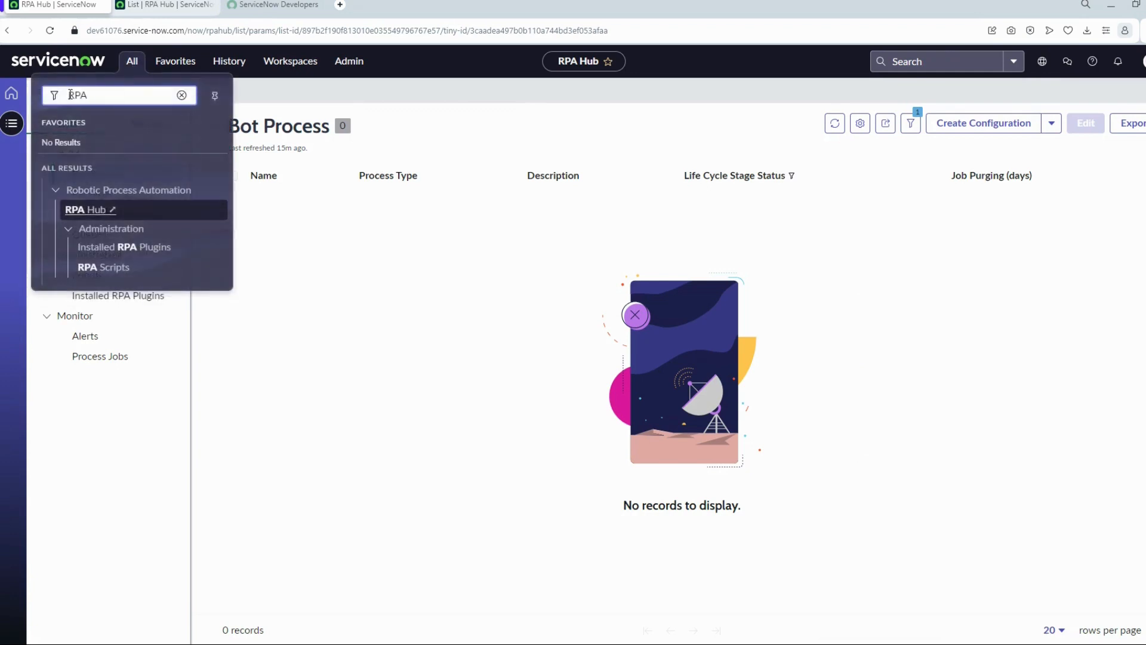
{"action": "left_click_drag", "start_coordinate": [68, 96], "coordinate": [93, 99]}
{"action": "key", "text": "BackSpace"}
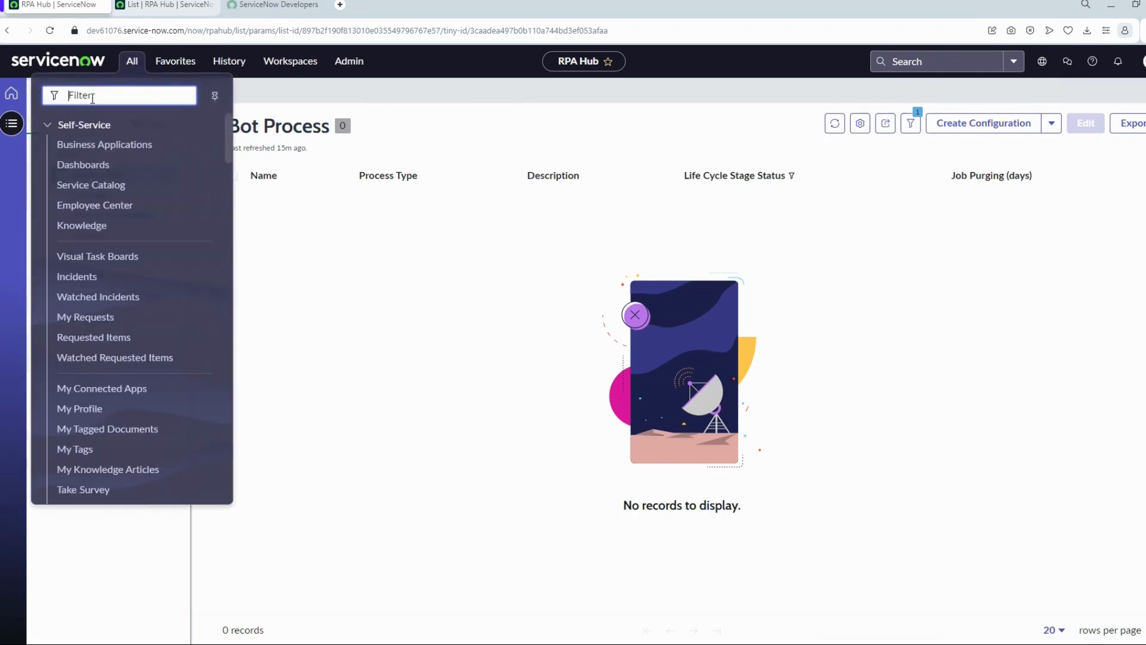
{"action": "type", "text": "bot proce"}
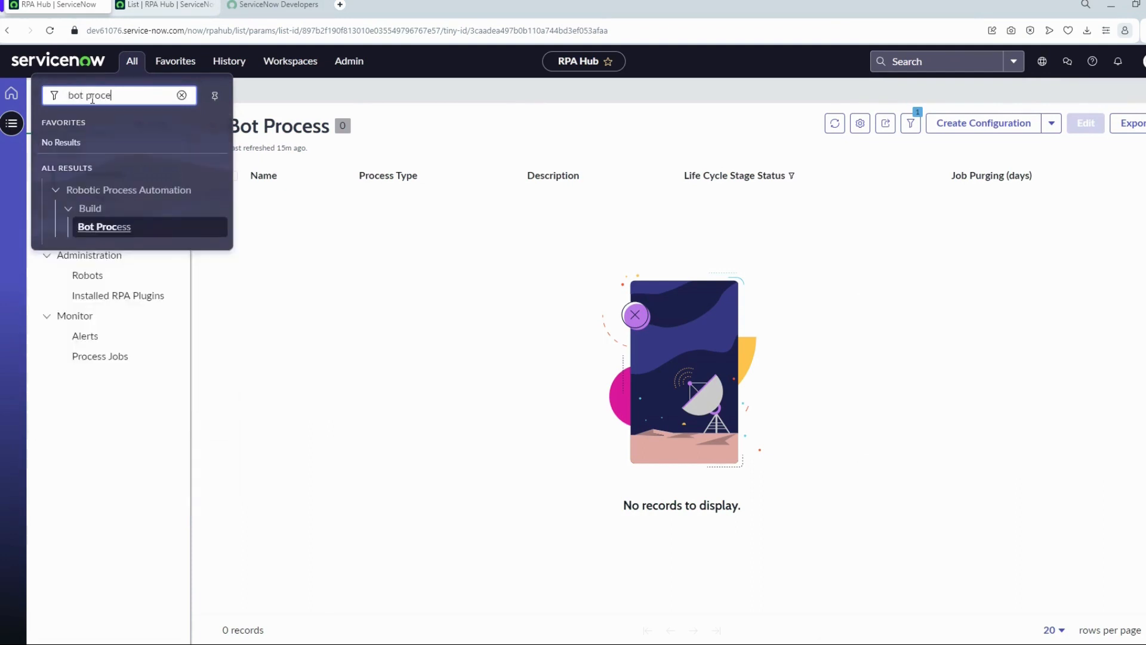
{"action": "type", "text": "ss"}
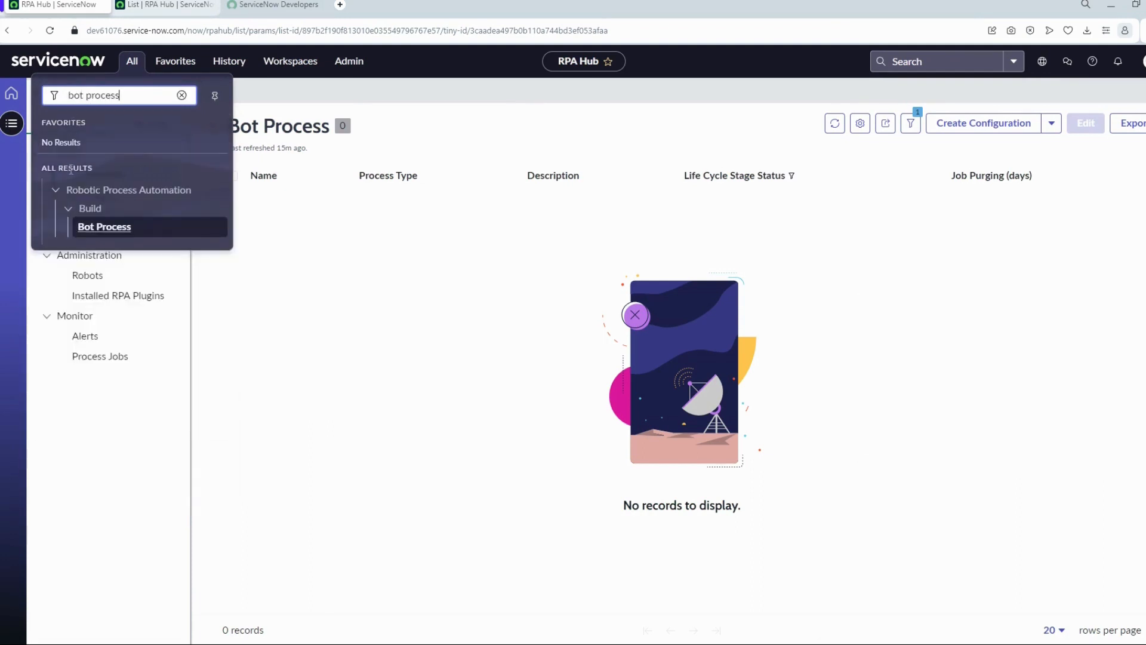
{"action": "left_click", "coordinate": [103, 231]}
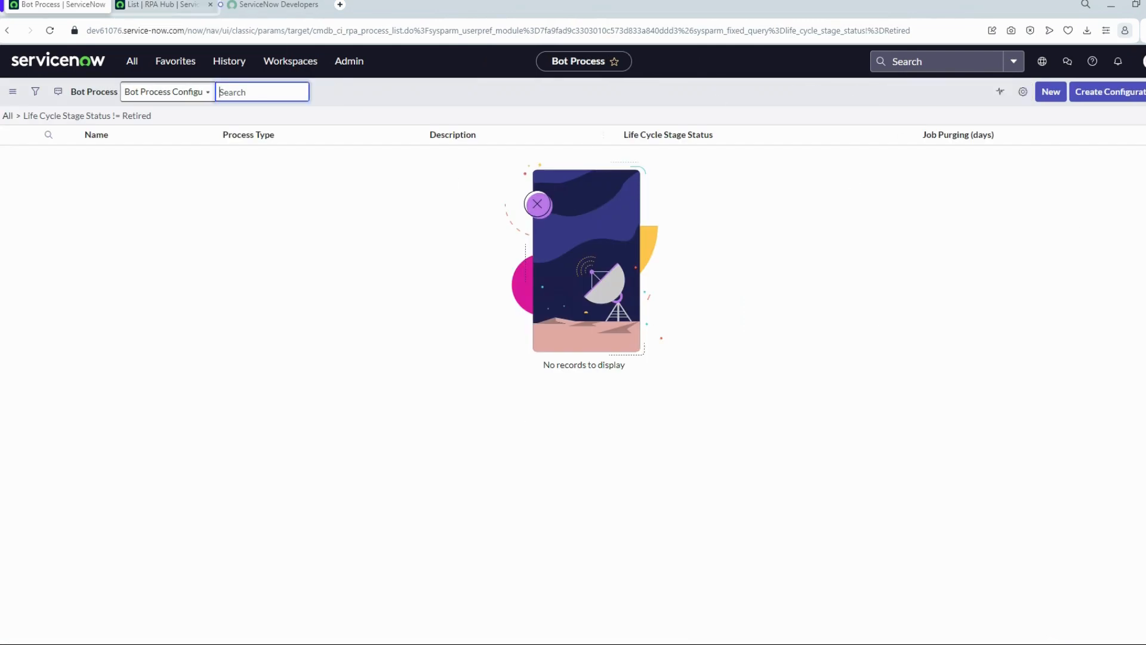
Step: Return to the RPA Hub tab, check the Packages list for the Excel_CombinedData package, and reopen the Bot Process list
{"action": "left_click", "coordinate": [164, 13]}
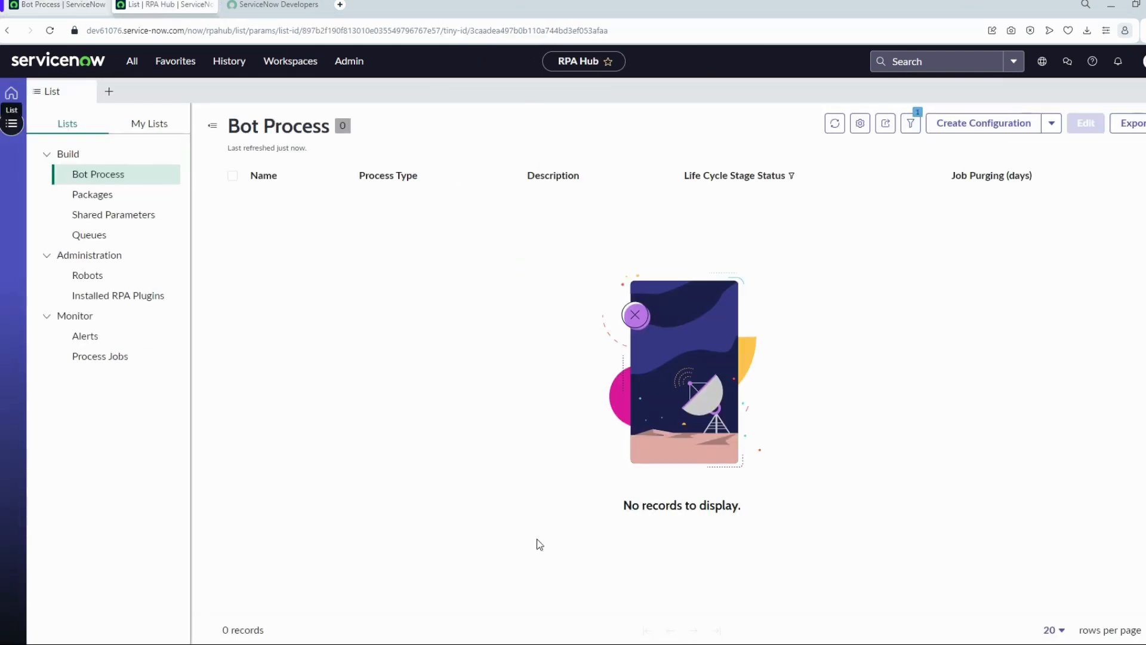
{"action": "left_click", "coordinate": [122, 175]}
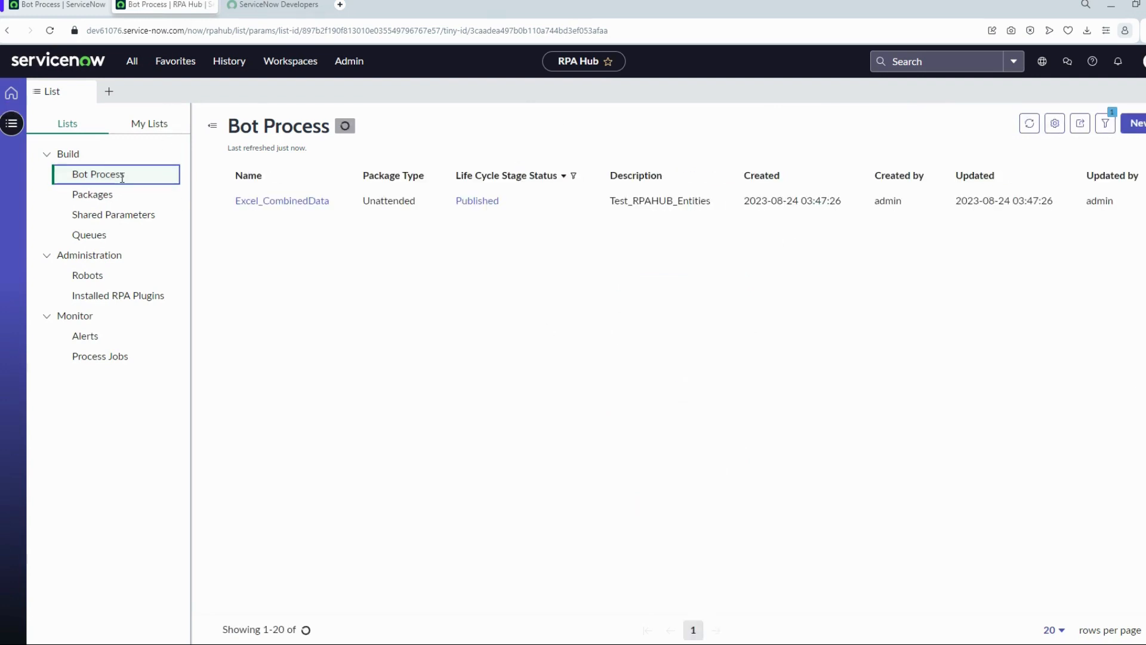
{"action": "left_click", "coordinate": [116, 197]}
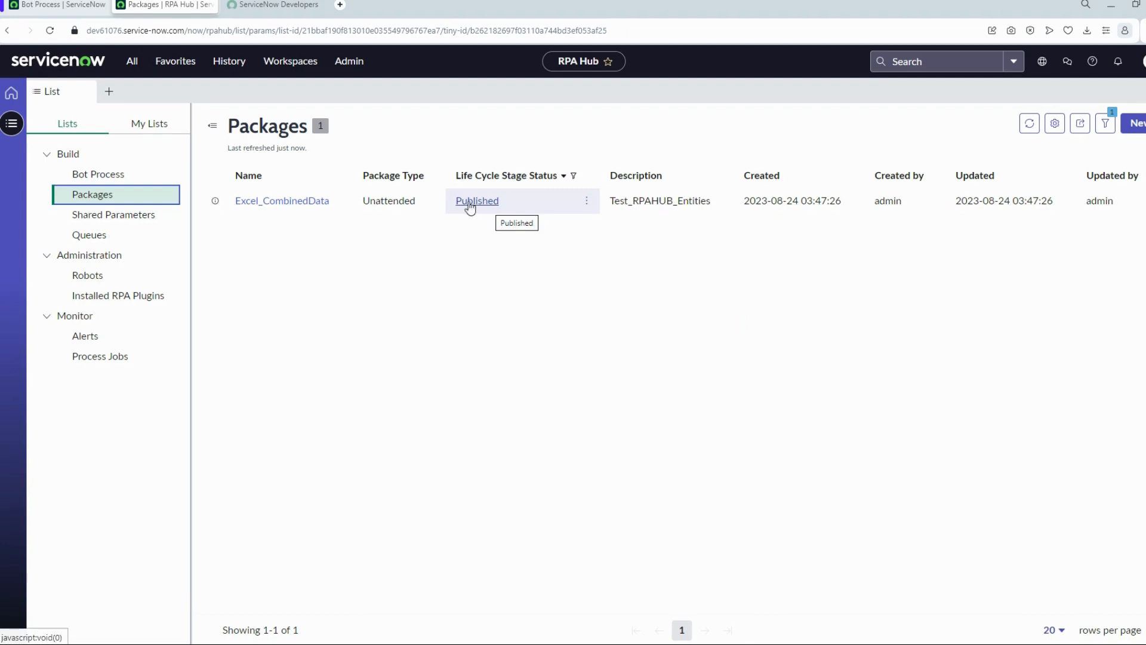
{"action": "left_click", "coordinate": [112, 175]}
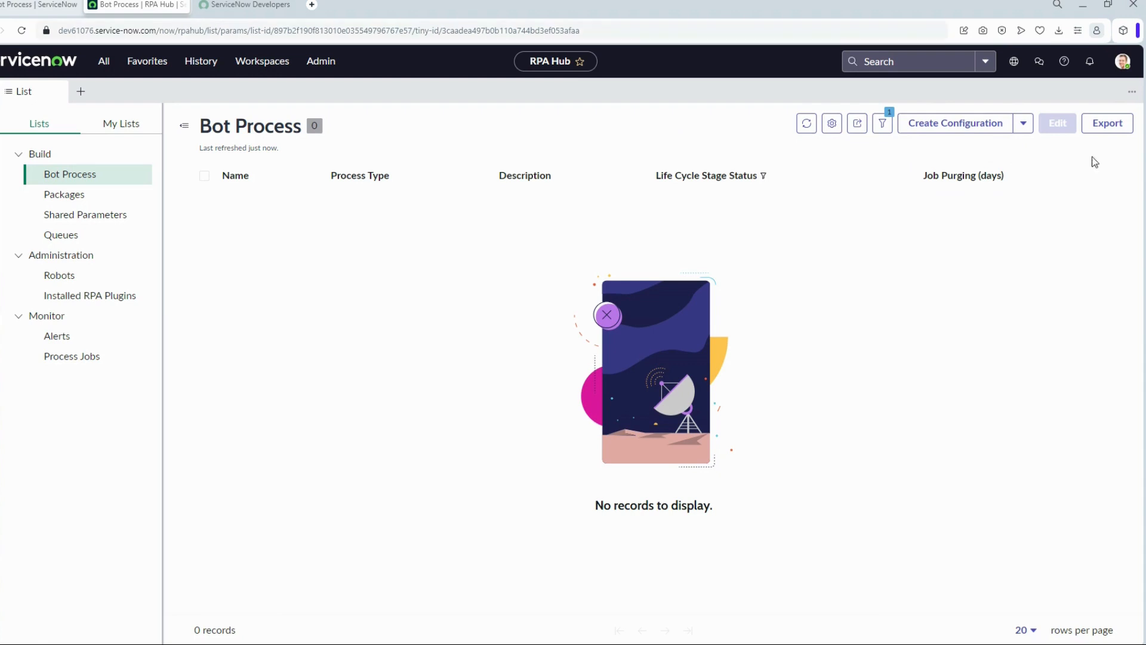
Step: Try to create a new bot process from the Bot Process list in the original ServiceNow tab
{"action": "left_click", "coordinate": [1022, 125]}
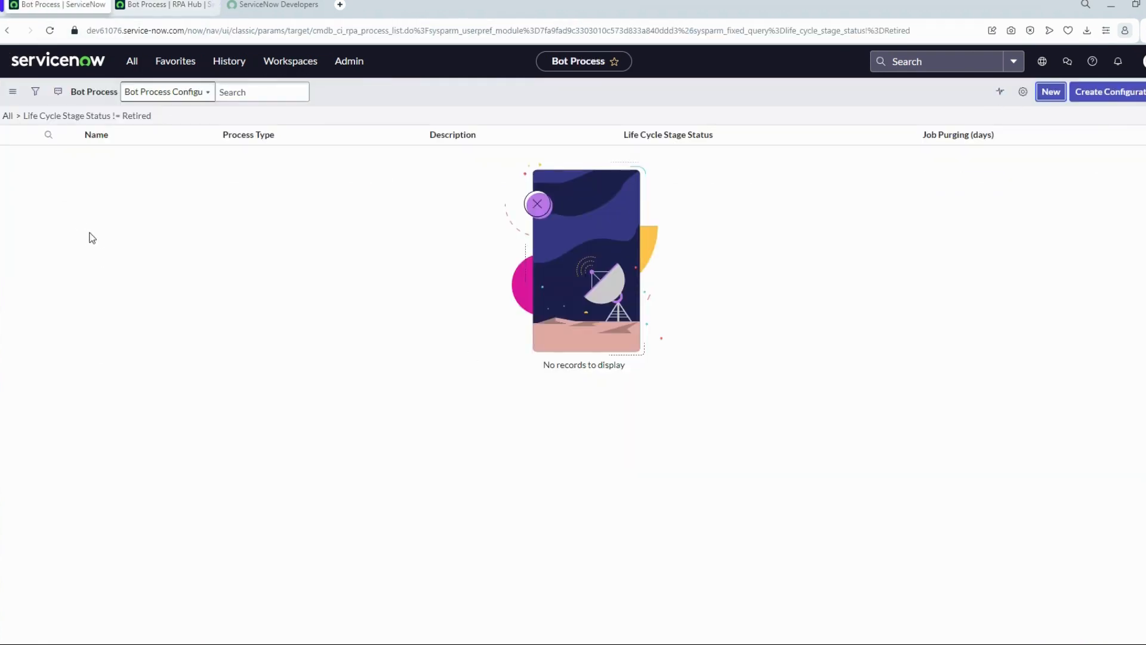
{"action": "left_click", "coordinate": [1052, 95]}
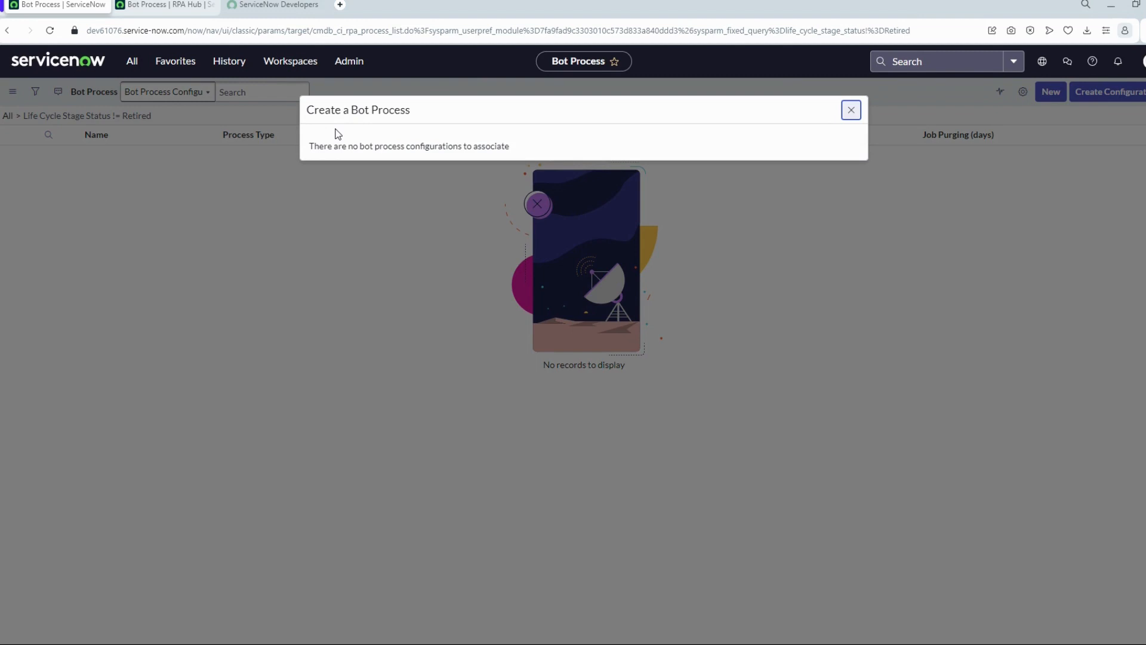
{"action": "left_click", "coordinate": [848, 114]}
Step: Open the form for a new bot process configuration in the RPA Hub tab
{"action": "key", "text": "ctrl+Tab"}
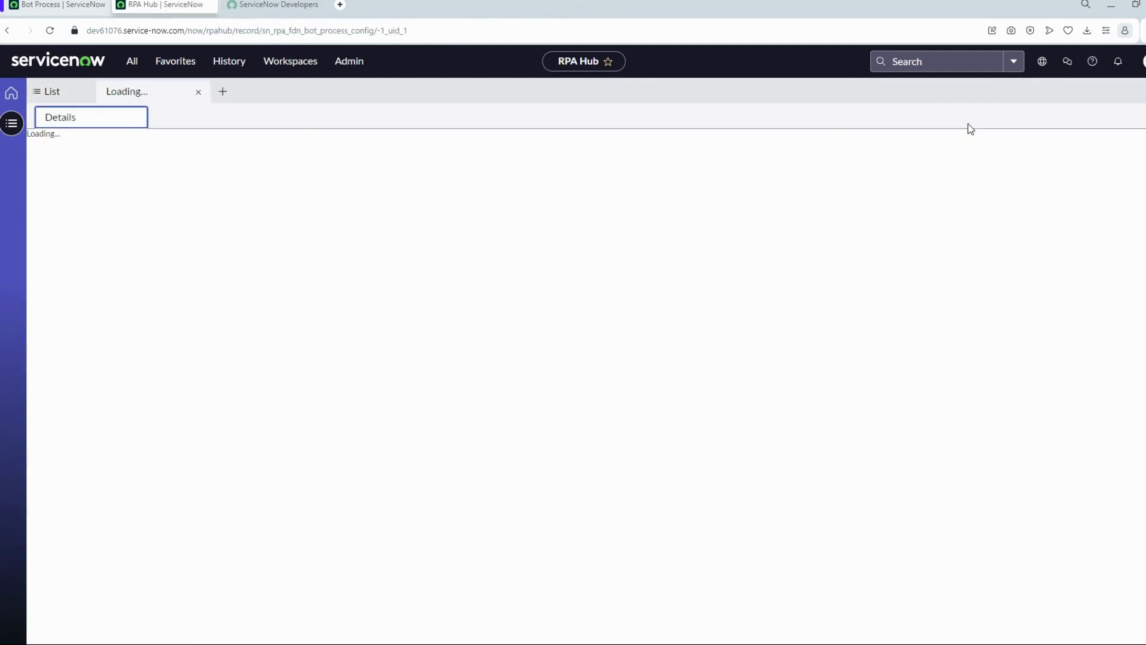
{"action": "left_click", "coordinate": [60, 4]}
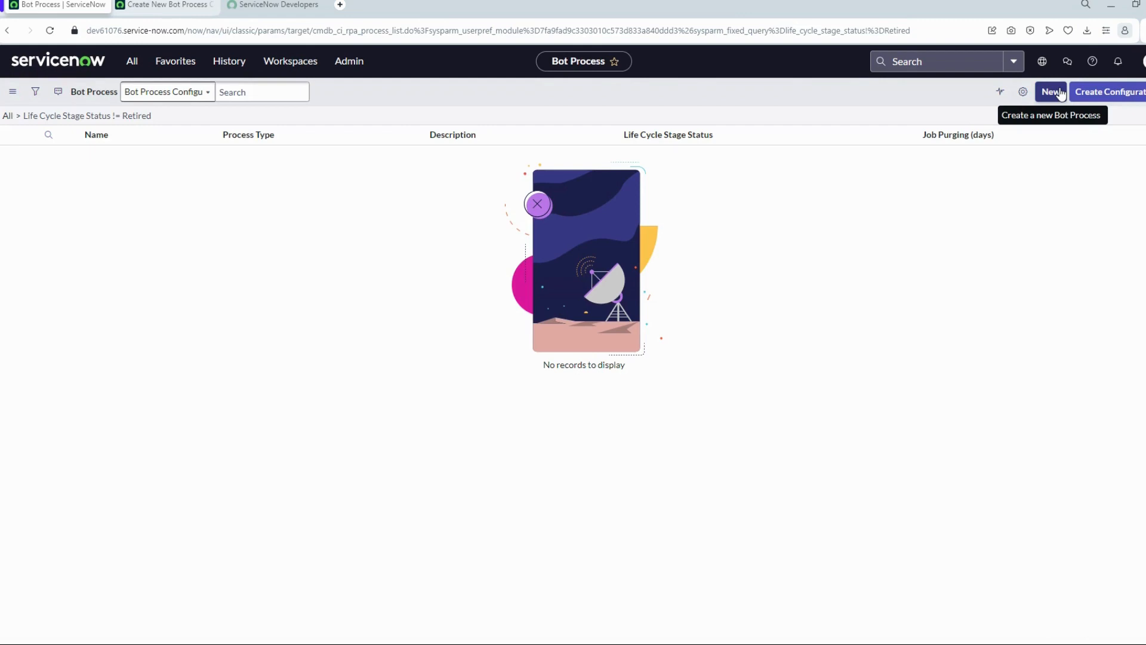
{"action": "left_click", "coordinate": [160, 5]}
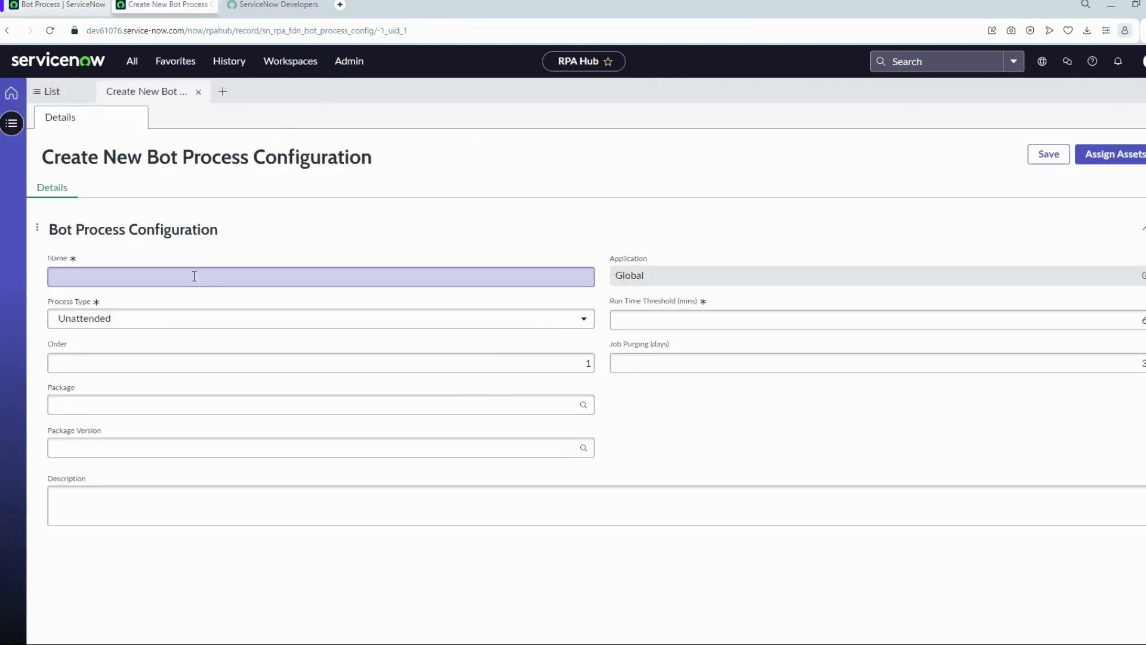
Step: Copy the package name Excel_CombinedData from the Packages list and enter it as the new configuration's name
{"action": "left_click", "coordinate": [142, 275]}
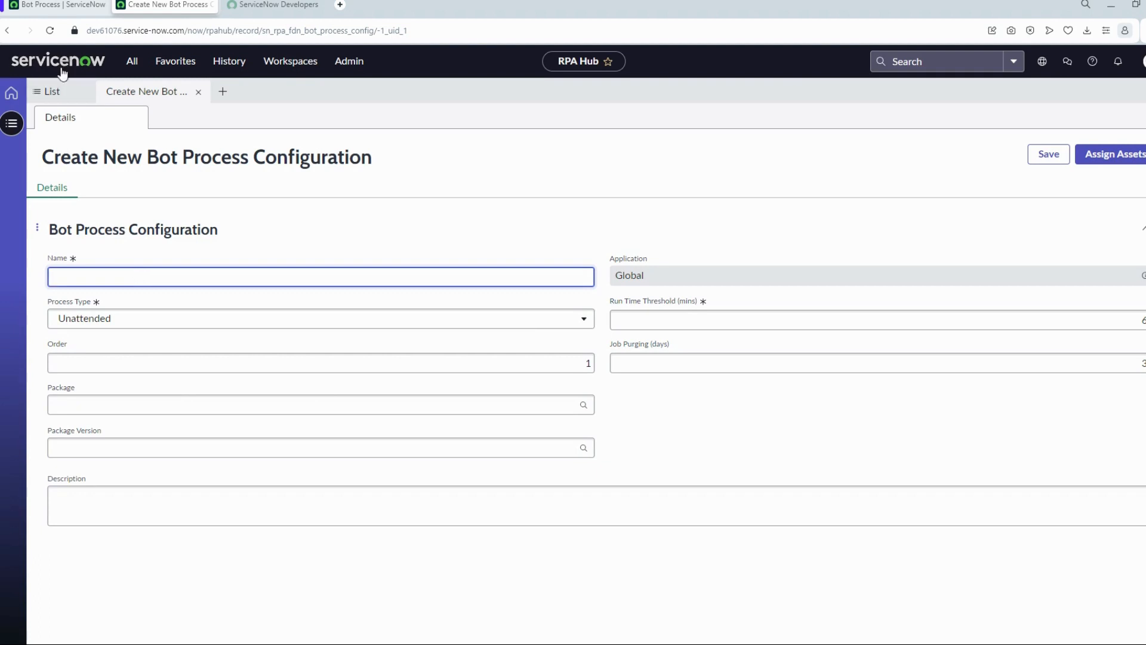
{"action": "left_click", "coordinate": [64, 98]}
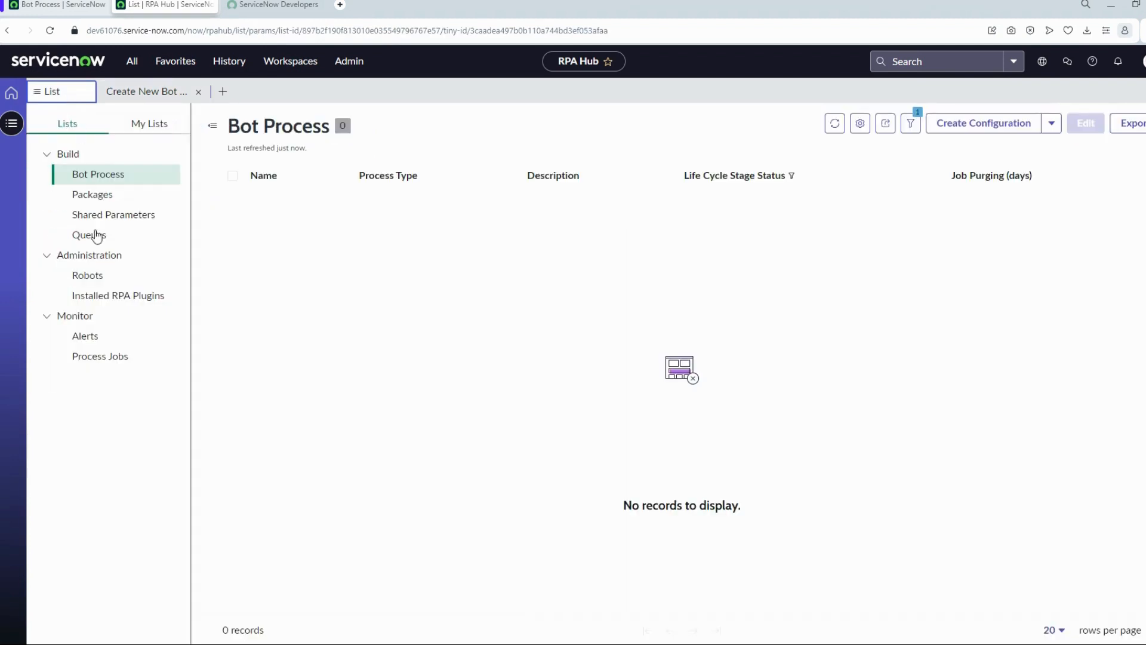
{"action": "left_click", "coordinate": [93, 194]}
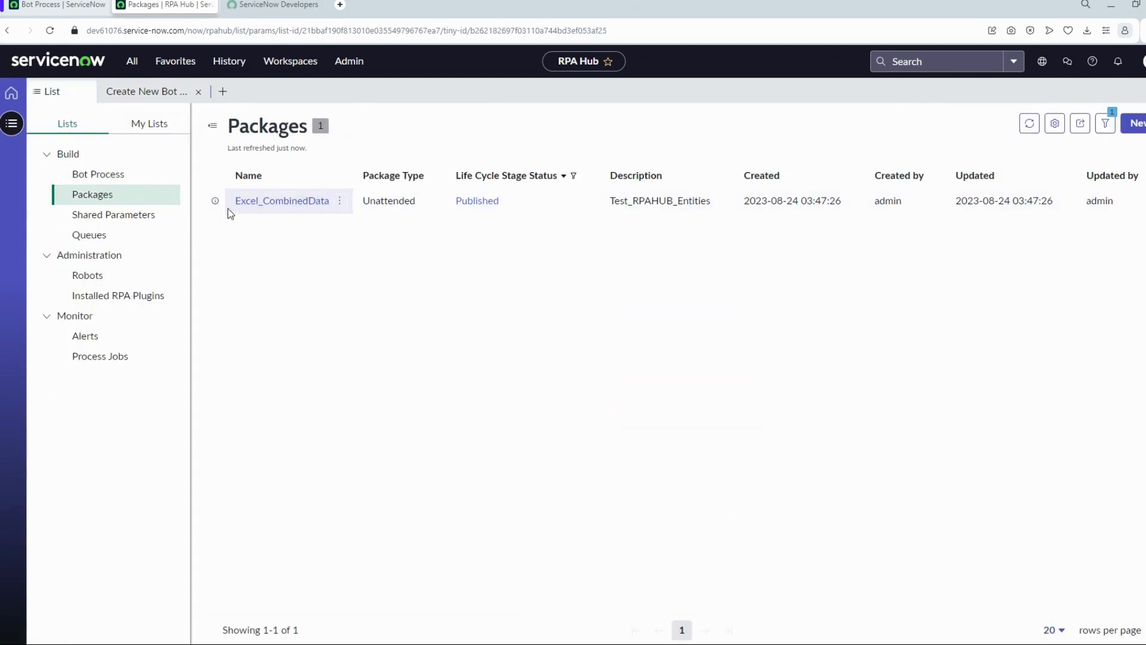
{"action": "left_click_drag", "start_coordinate": [227, 211], "coordinate": [340, 205]}
{"action": "key", "text": "ctrl+c"}
{"action": "left_click", "coordinate": [142, 93]}
{"action": "left_click", "coordinate": [143, 277]}
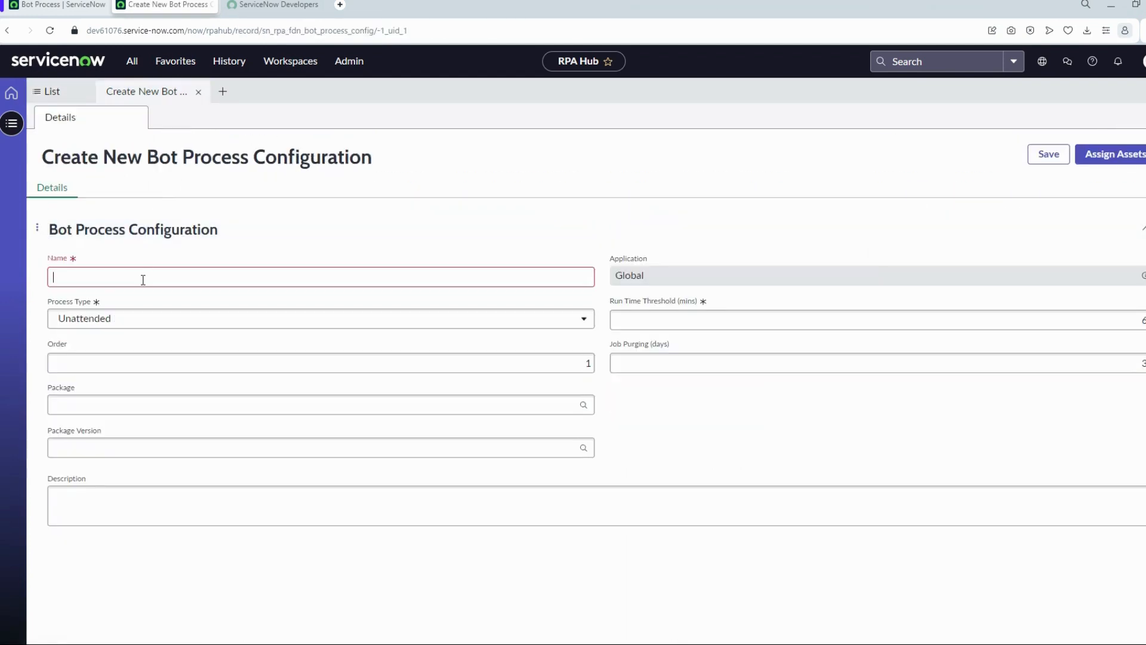
{"action": "key", "text": "ctrl+v"}
Step: Switch the configuration's process type to Attended and return it to Unattended
{"action": "left_click", "coordinate": [307, 328]}
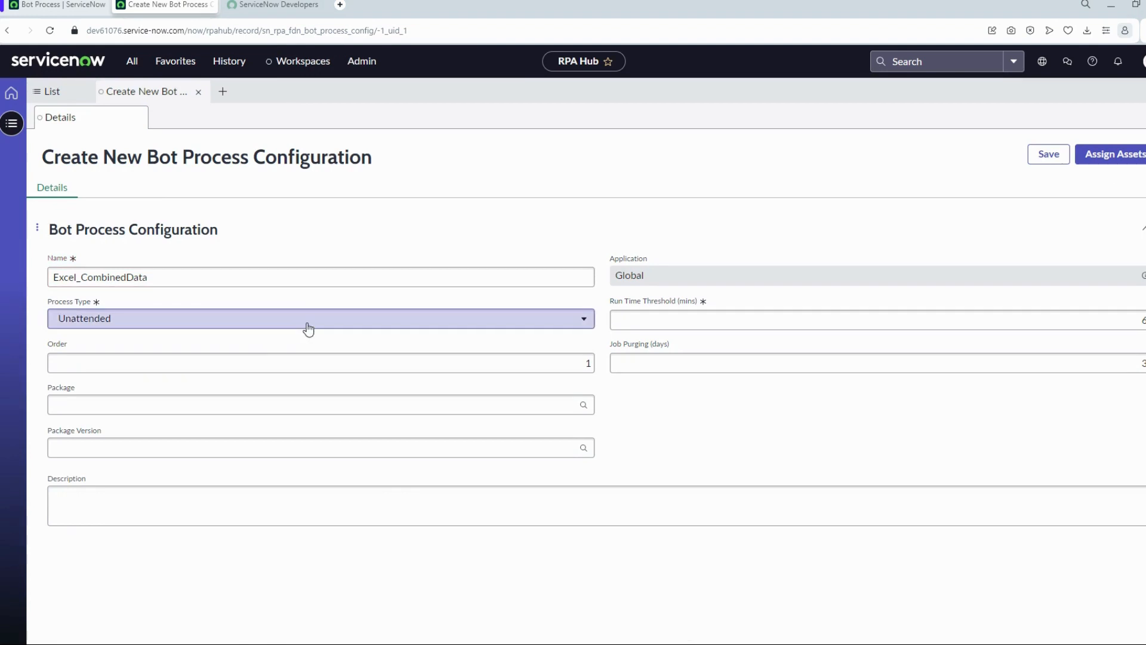
{"action": "left_click", "coordinate": [314, 360]}
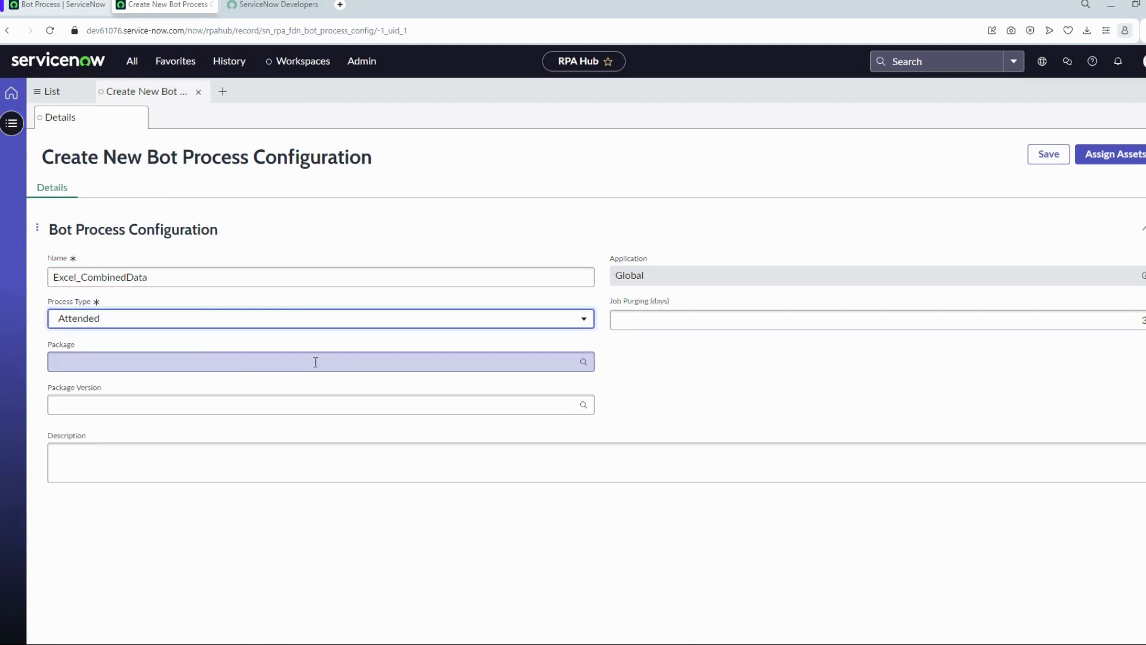
{"action": "left_click", "coordinate": [366, 321]}
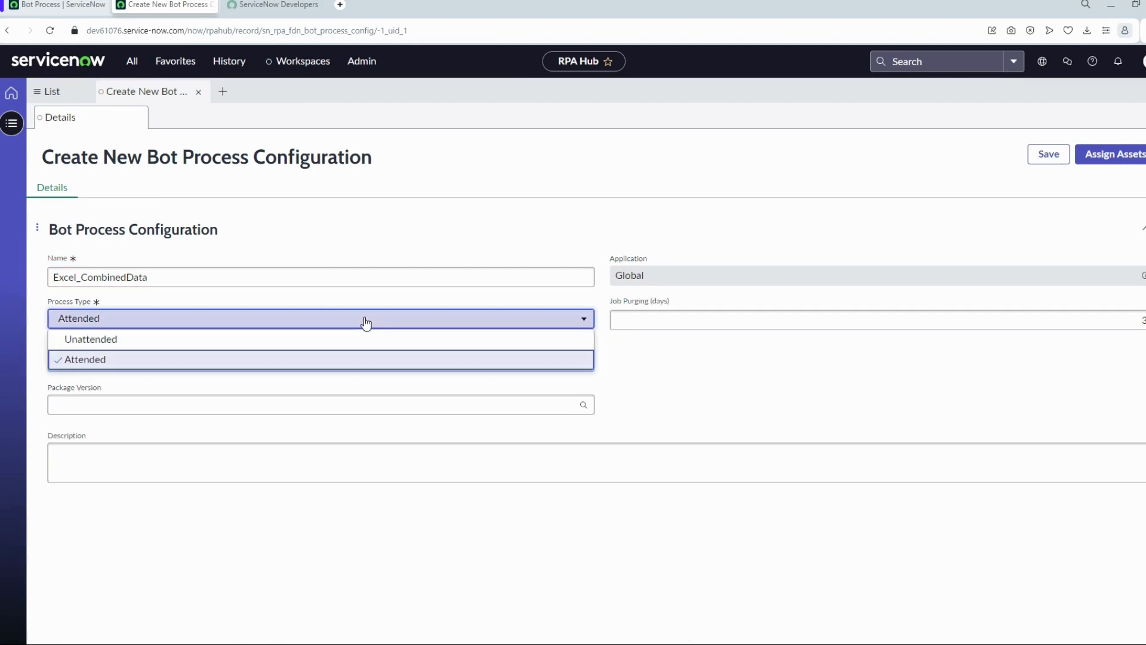
{"action": "left_click", "coordinate": [301, 344]}
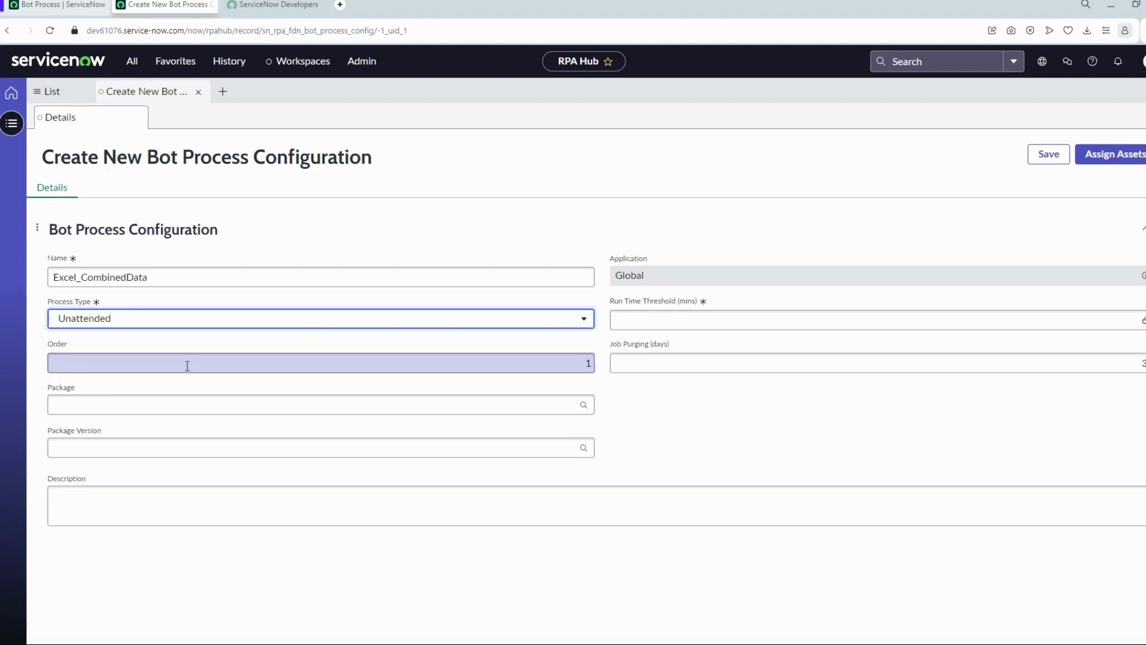
Step: Select Excel_CombinedData as the configuration's package and open the package version lookup
{"action": "left_click", "coordinate": [584, 407]}
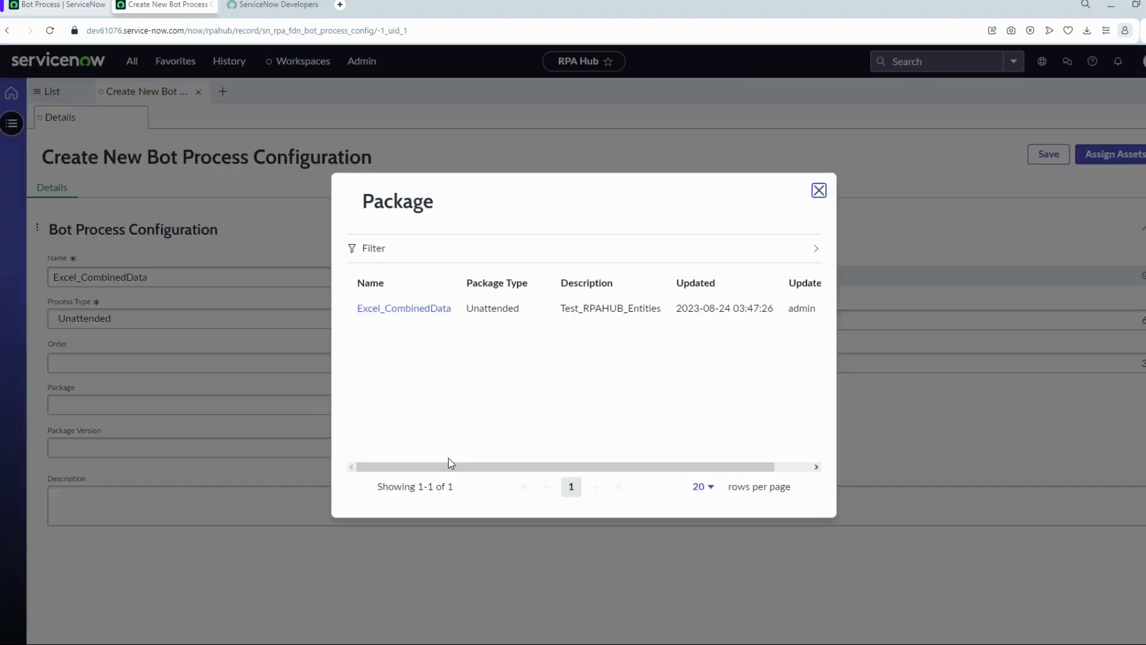
{"action": "left_click", "coordinate": [405, 309]}
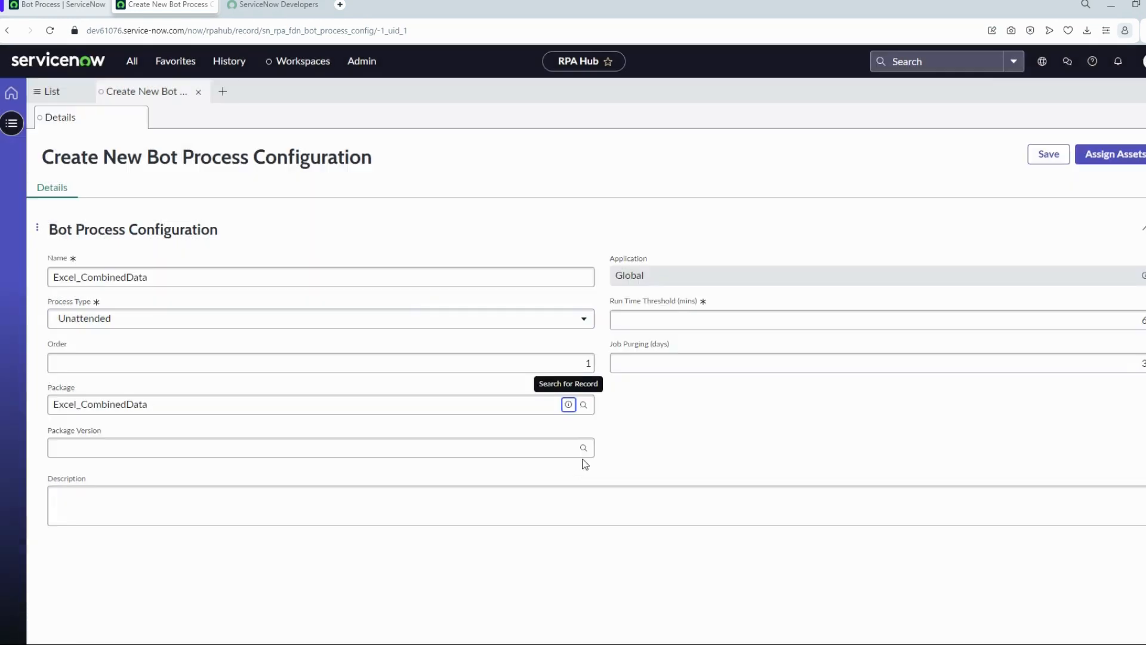
{"action": "left_click", "coordinate": [584, 449]}
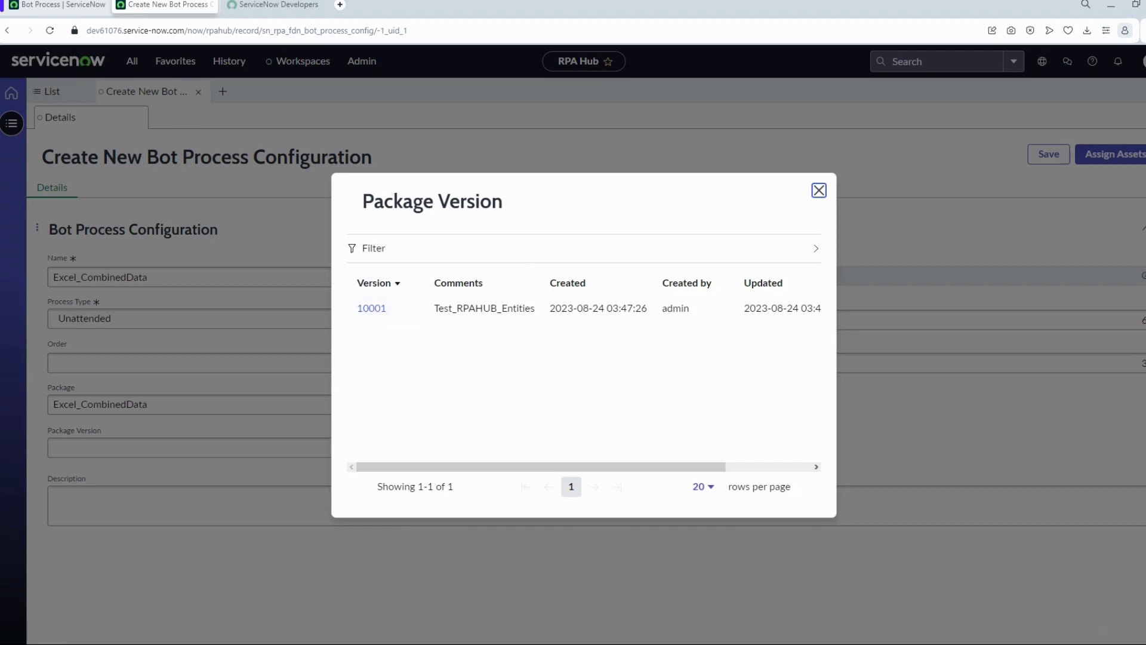
Step: Switch to RPA Desktop Design Studio and examine the publish option for a new version of an existing package without publishing
{"action": "left_click", "coordinate": [468, 644]}
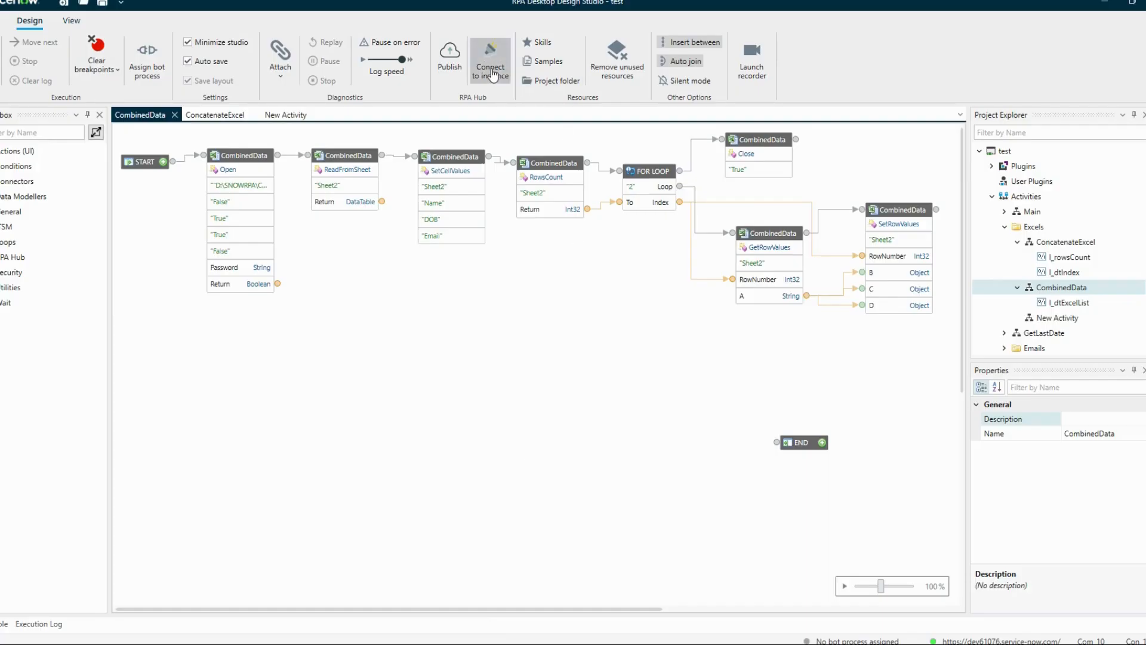
{"action": "left_click", "coordinate": [449, 60]}
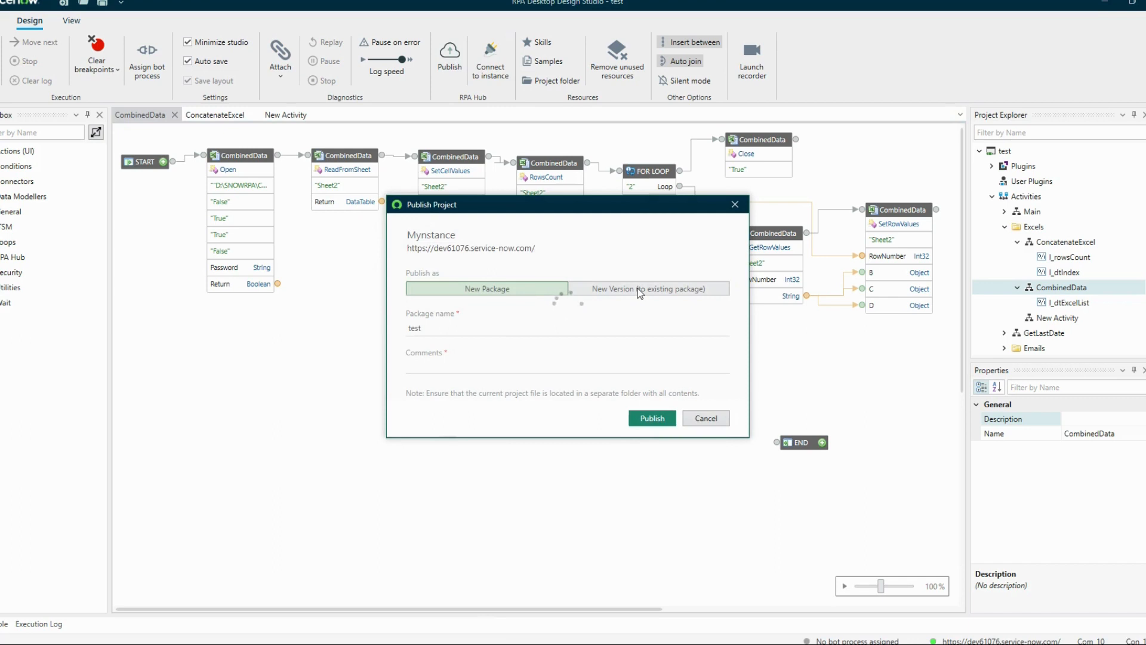
{"action": "left_click", "coordinate": [640, 291]}
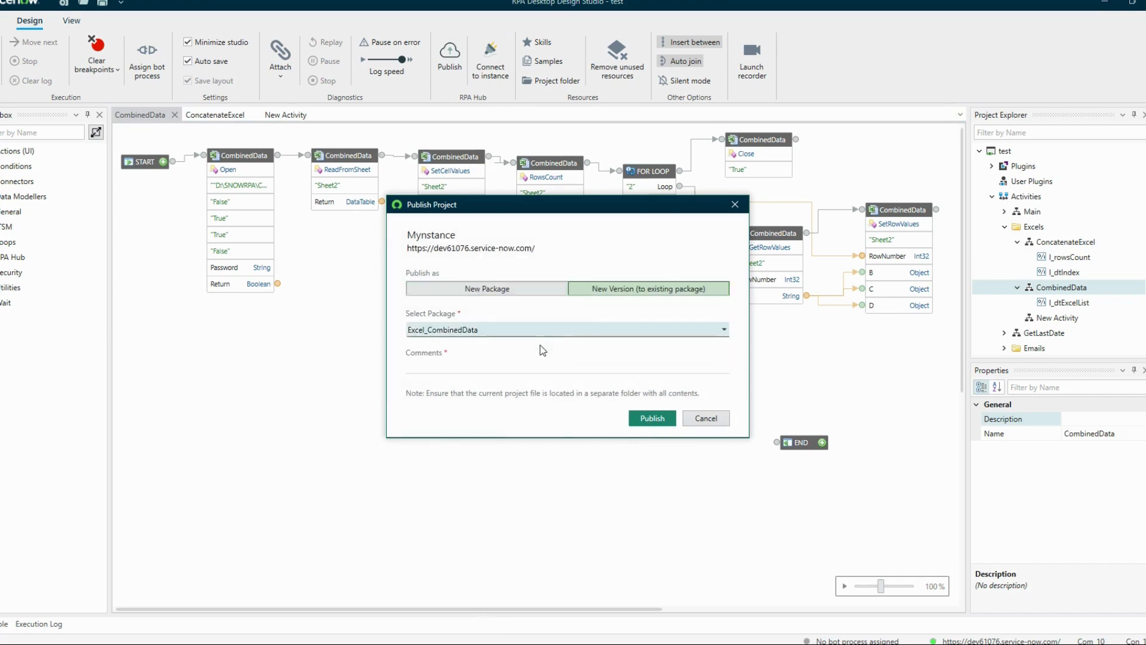
{"action": "left_click", "coordinate": [735, 204]}
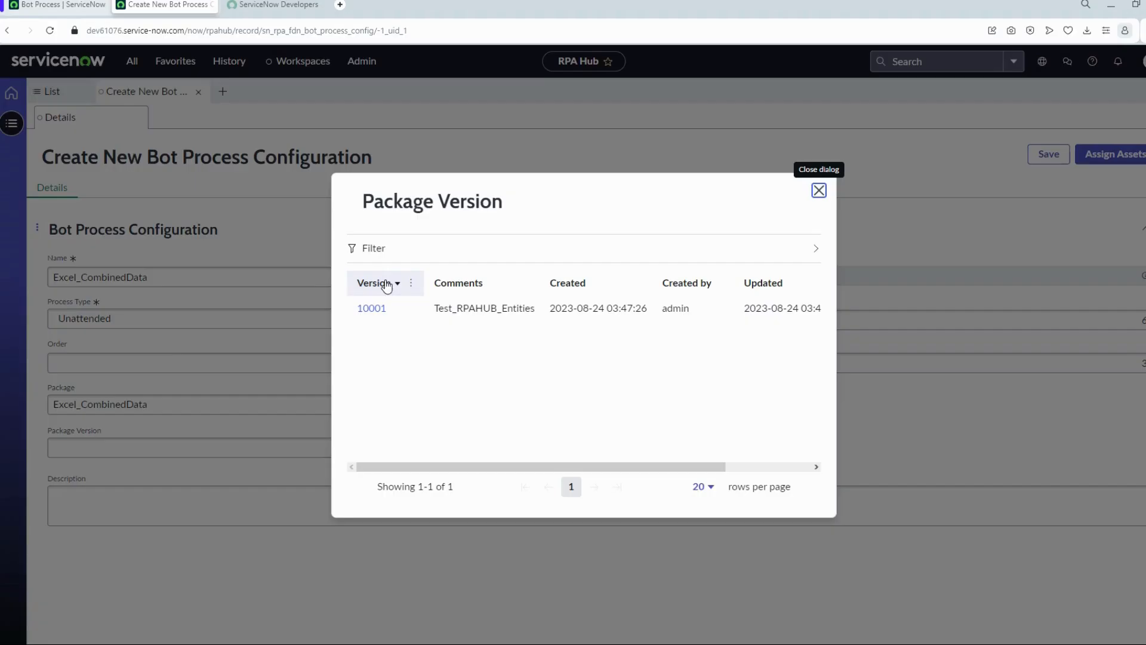
Step: Back in ServiceNow, select package version 10001 and enter the description "Excel Automation for Combined Data from columns"
{"action": "left_click", "coordinate": [370, 309]}
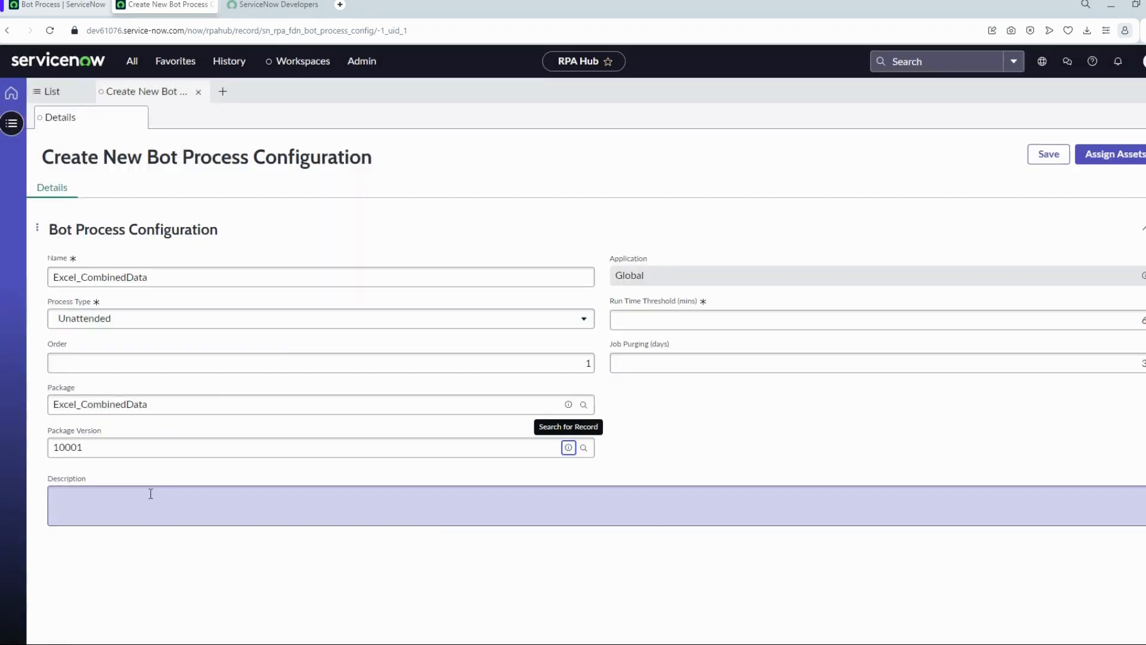
{"action": "left_click", "coordinate": [151, 496]}
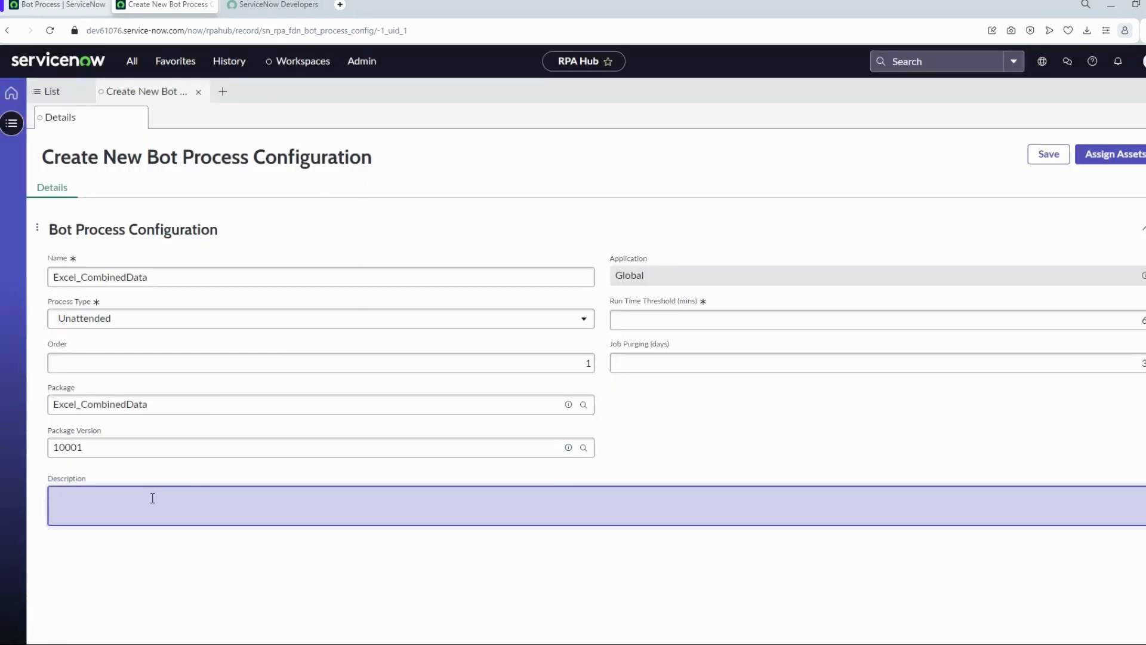
{"action": "type", "text": "Excel Automation for Combined Data from columns"}
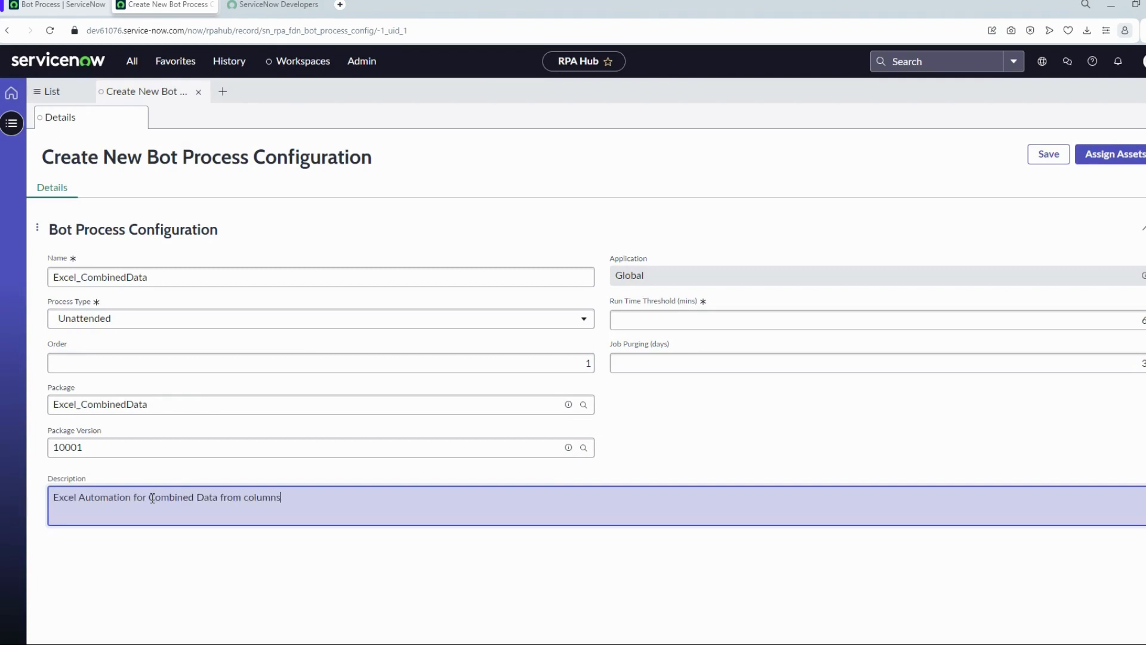
Step: Save the new bot process configuration
{"action": "left_click", "coordinate": [509, 385]}
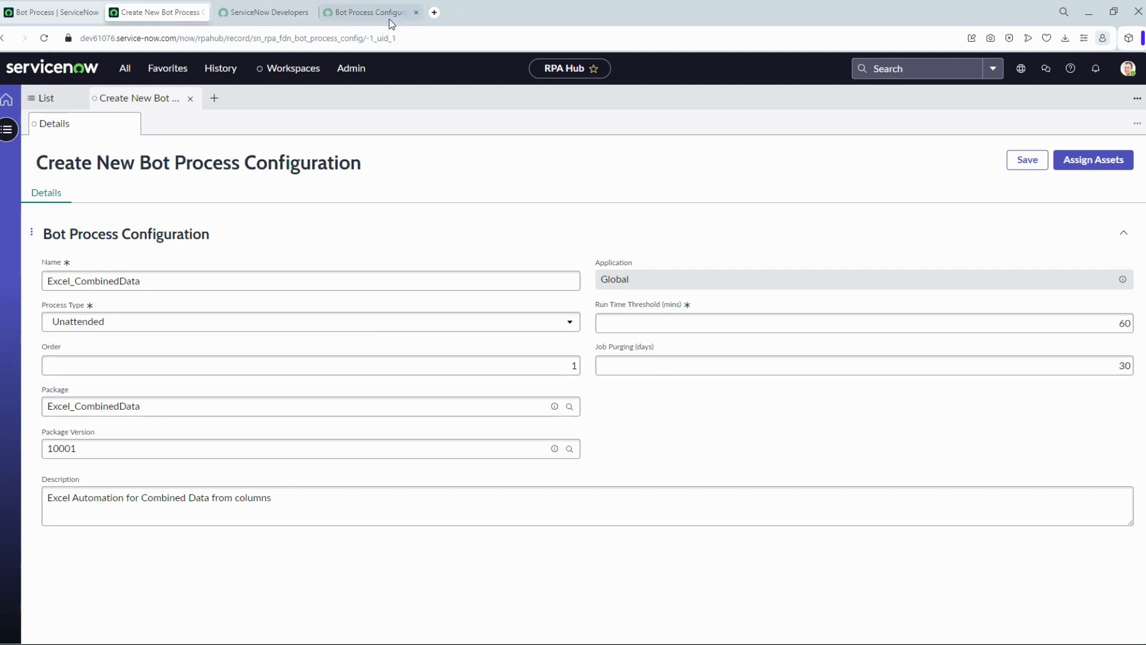
{"action": "left_click", "coordinate": [468, 508]}
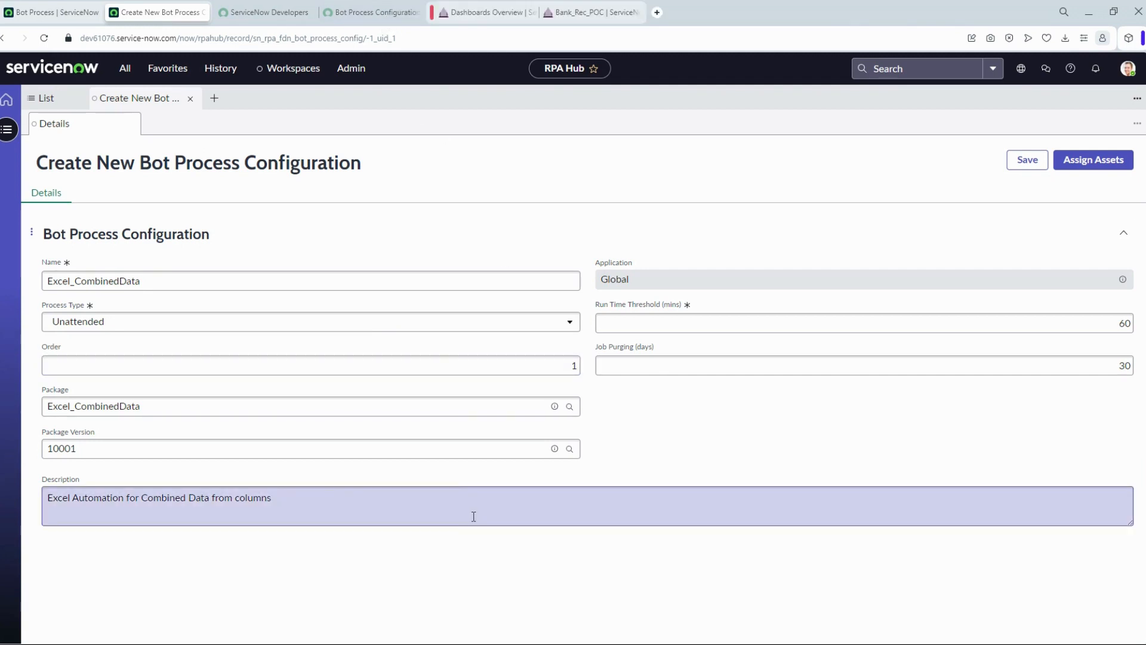
{"action": "left_click", "coordinate": [1029, 168]}
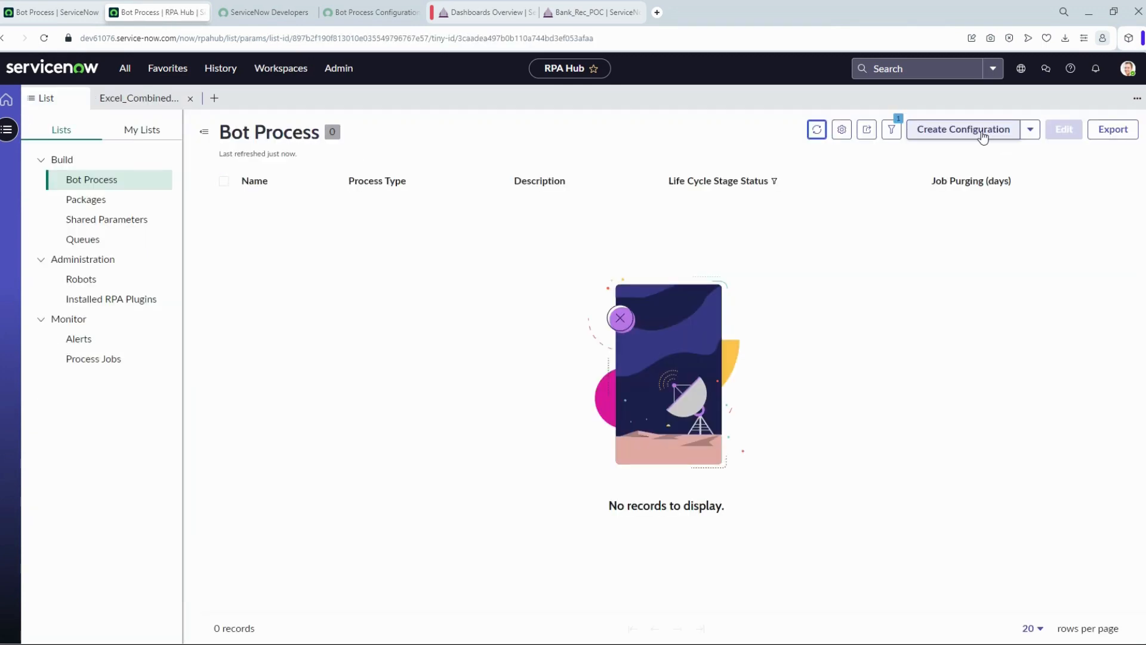
Step: In the original ServiceNow tab, create a new bot process associated with the Excel_CombinedData configuration
{"action": "left_click", "coordinate": [37, 15]}
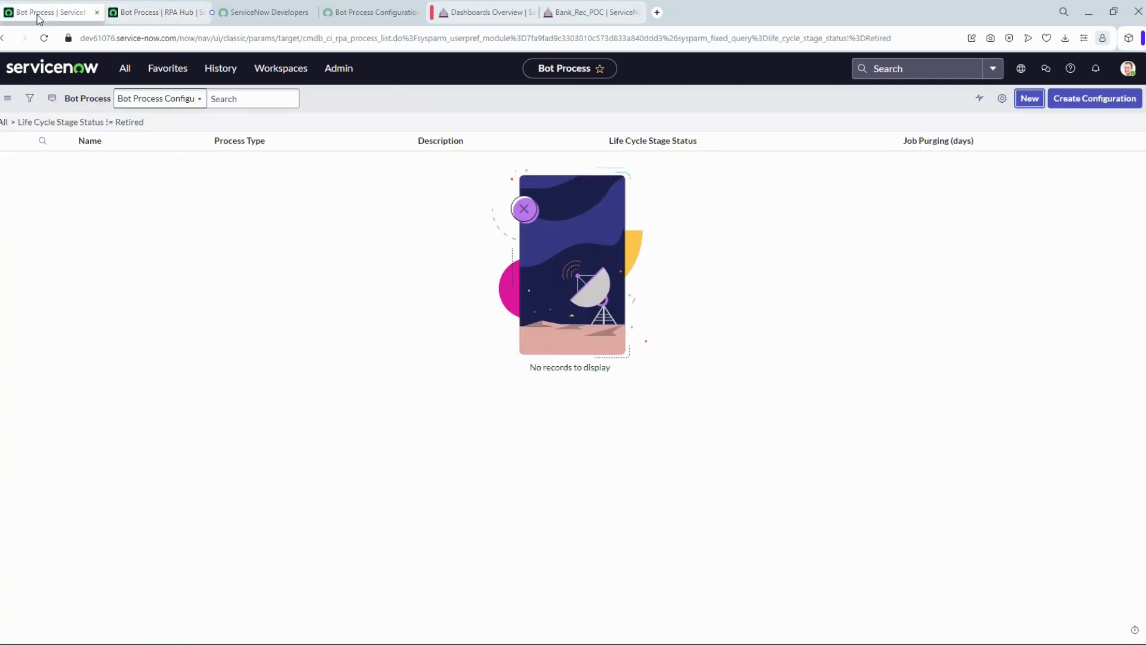
{"action": "left_click", "coordinate": [1030, 99]}
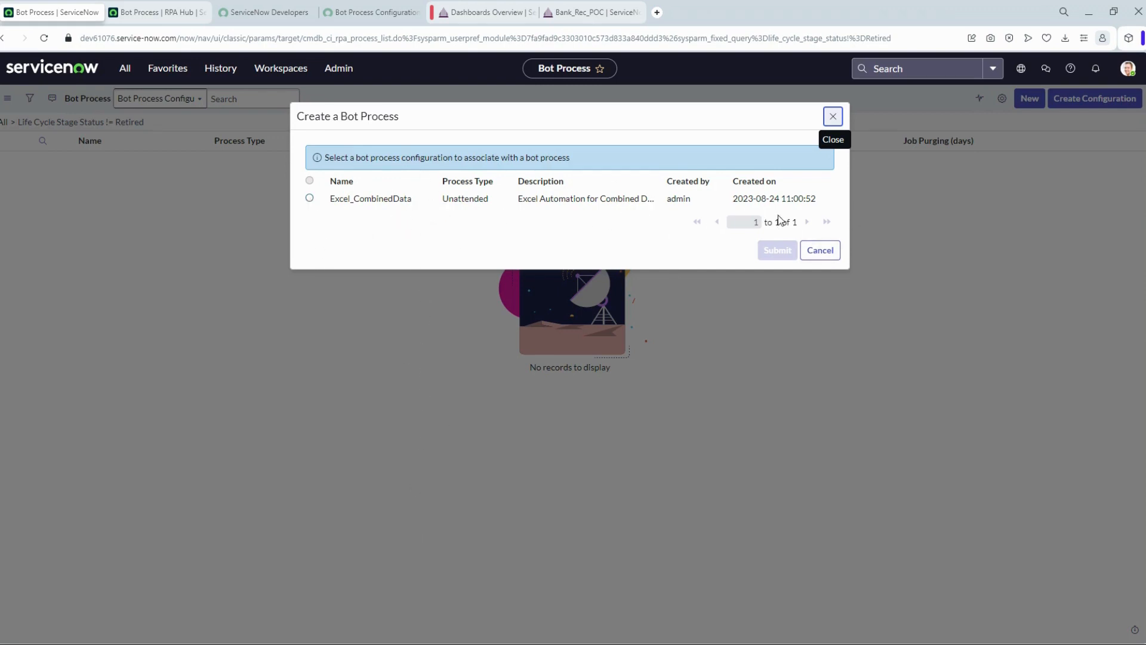
{"action": "left_click", "coordinate": [310, 198]}
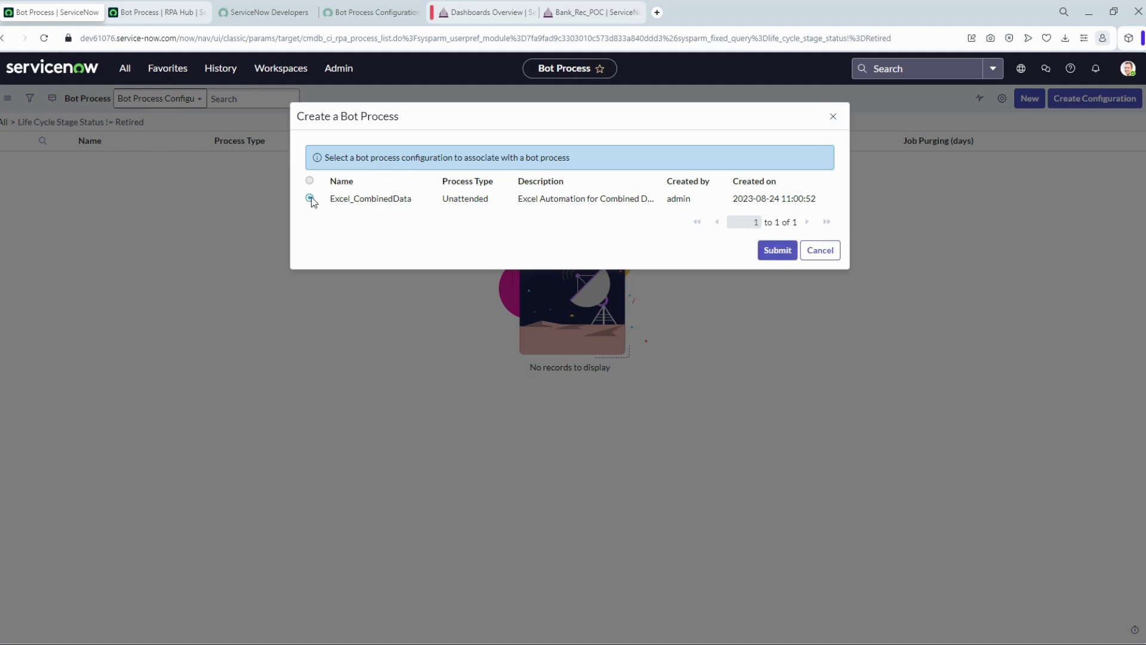
{"action": "left_click", "coordinate": [775, 251]}
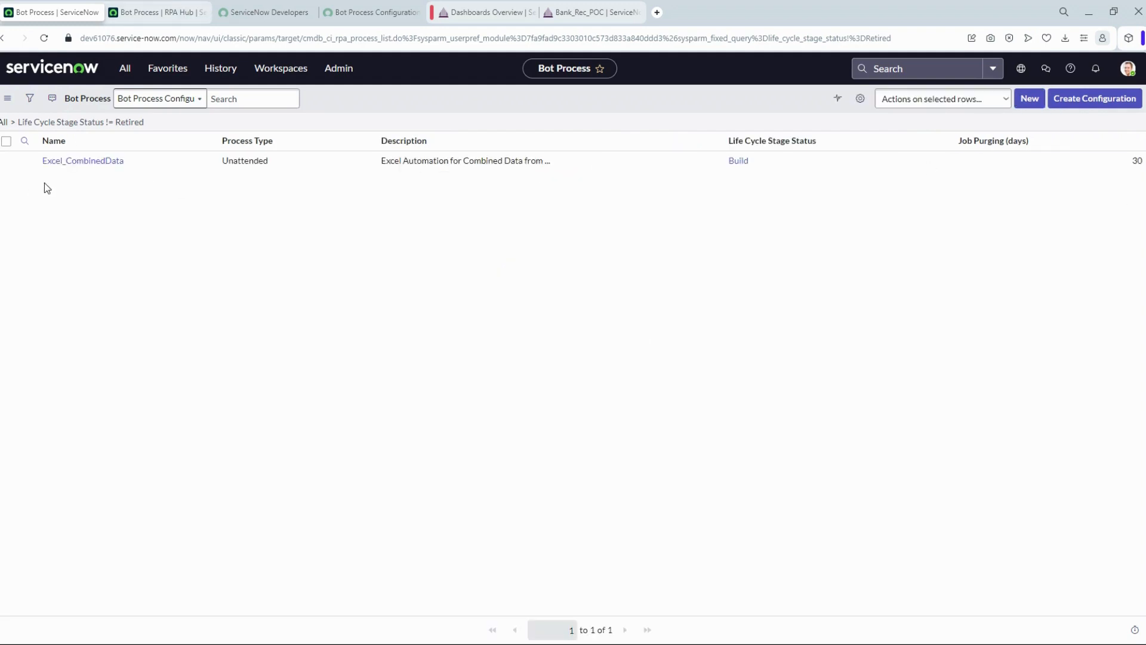
Step: Open the Excel_CombinedData bot process record and review its fields and its Credential Sets related list
{"action": "left_click", "coordinate": [79, 167]}
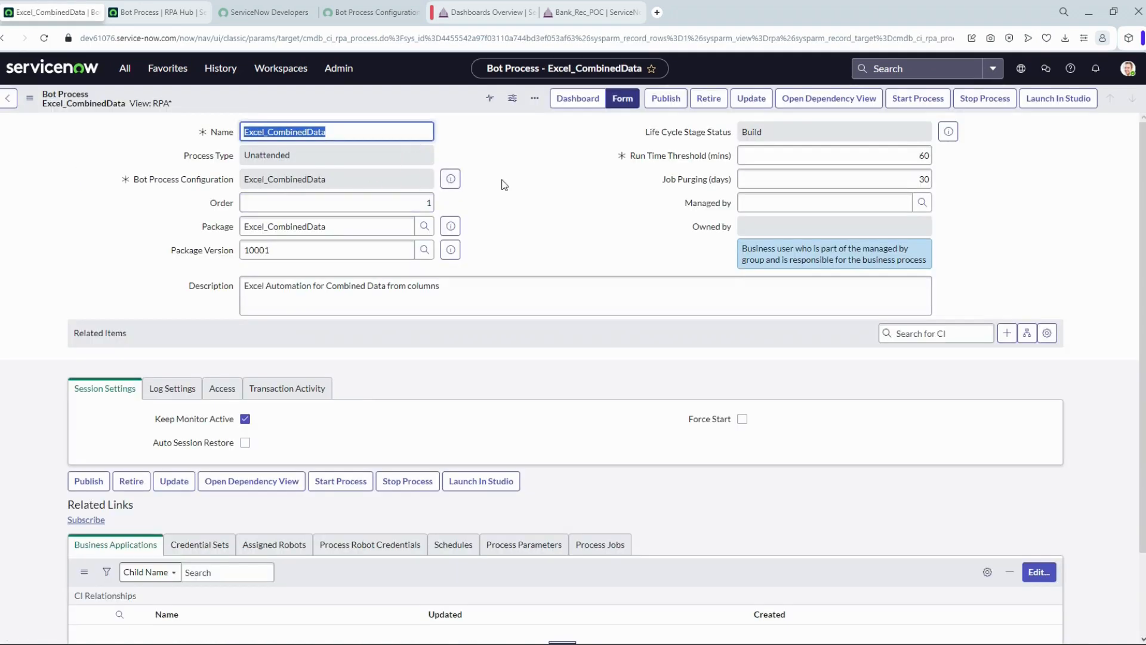
{"action": "left_click", "coordinate": [502, 181]}
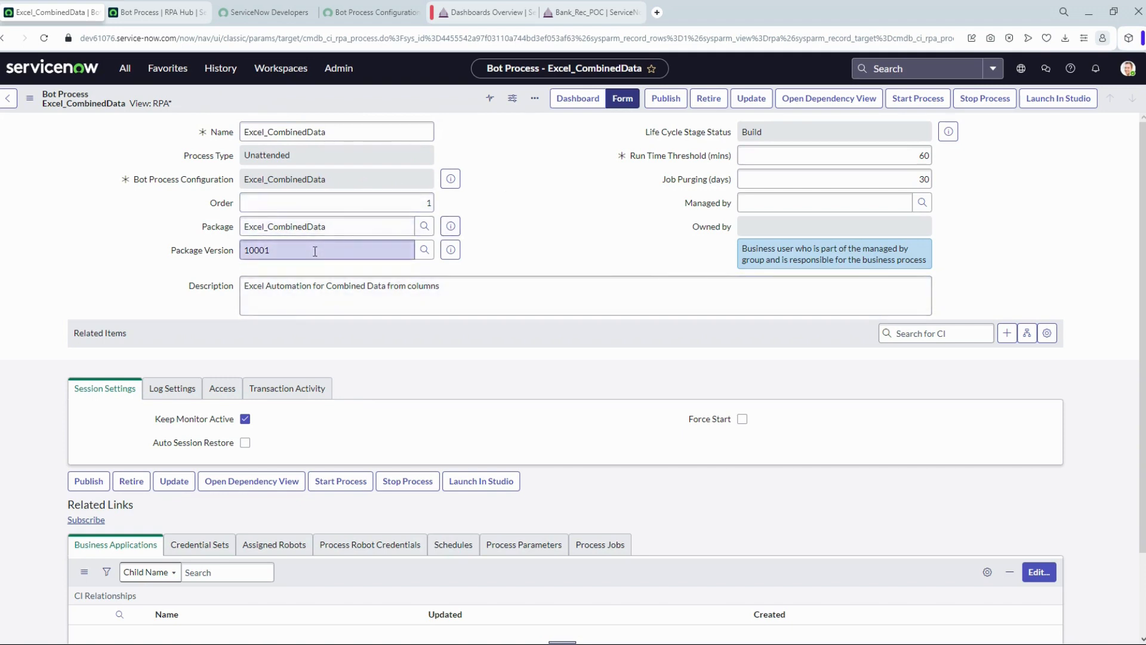
{"action": "scroll", "coordinate": [514, 321], "scroll_direction": "down", "scroll_amount": 3}
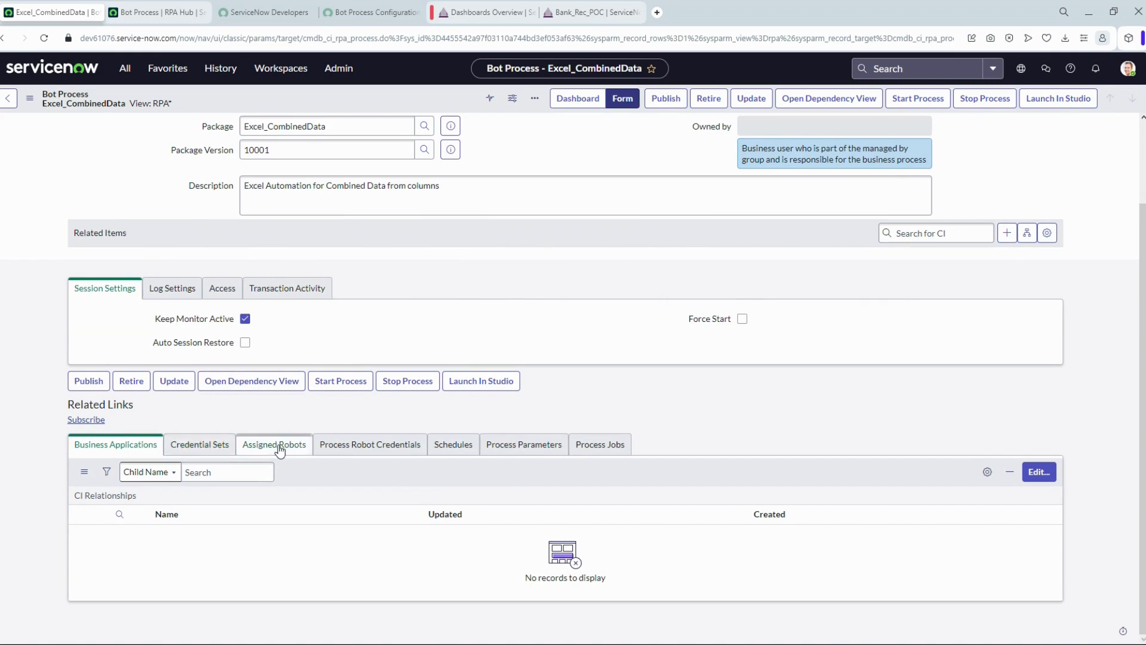
{"action": "left_click", "coordinate": [192, 445]}
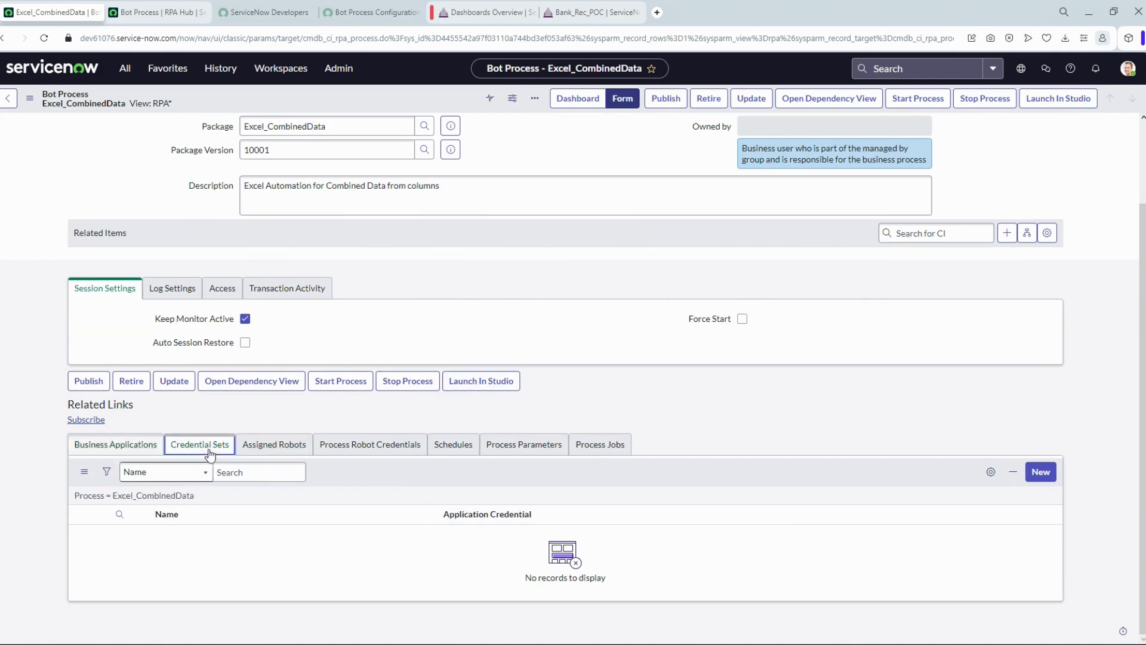
{"action": "left_click", "coordinate": [224, 471]}
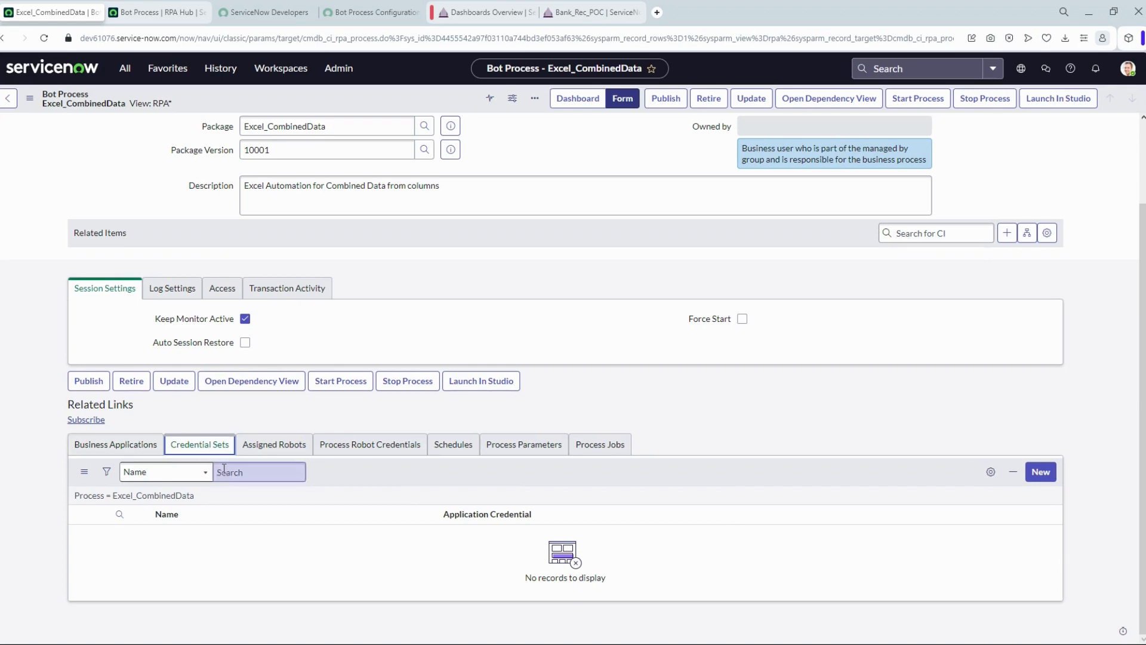
Step: Examine the Assigned Robots related list of the Excel_CombinedData bot process
{"action": "scroll", "coordinate": [232, 485], "scroll_direction": "up", "scroll_amount": 2}
{"action": "scroll", "coordinate": [231, 485], "scroll_direction": "down", "scroll_amount": 2}
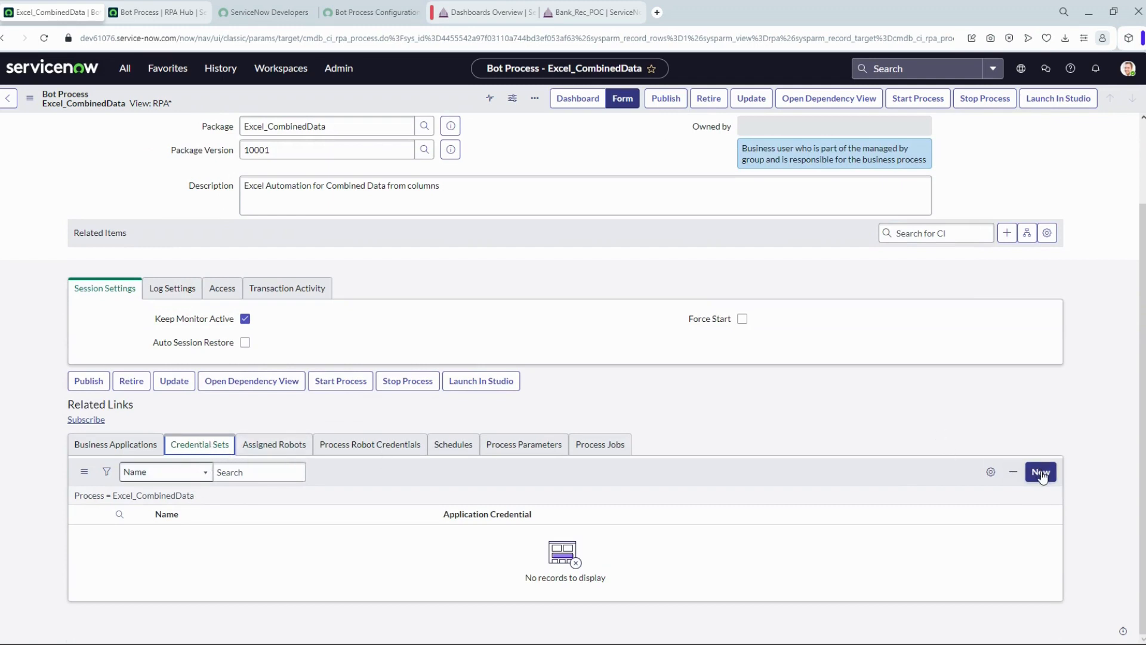
{"action": "left_click", "coordinate": [284, 452]}
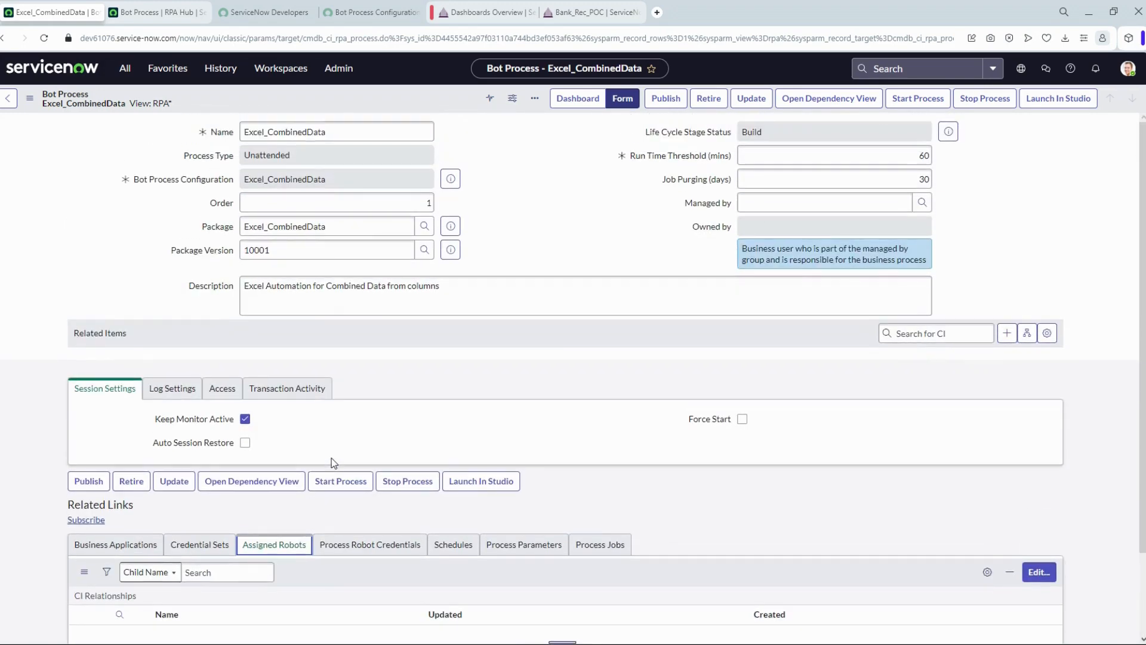
{"action": "scroll", "coordinate": [320, 468], "scroll_direction": "down", "scroll_amount": 2}
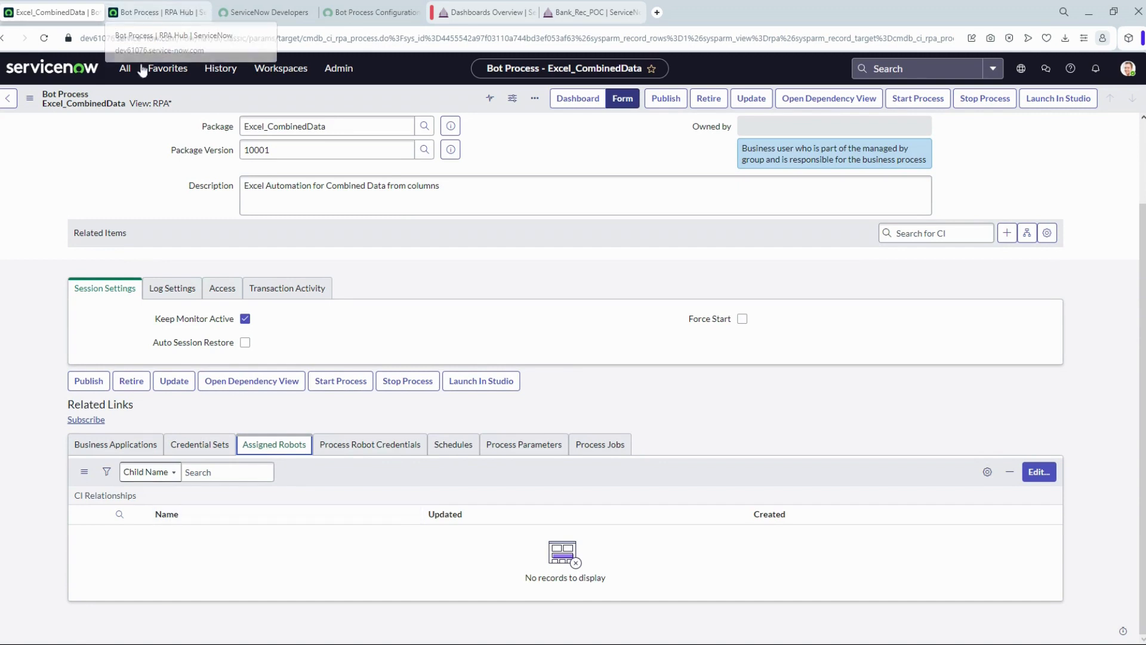
{"action": "scroll", "coordinate": [147, 128], "scroll_direction": "up", "scroll_amount": 2}
Step: Switch to the RPA Hub workspace and start a new robot record named MyRobot
{"action": "left_click", "coordinate": [158, 12]}
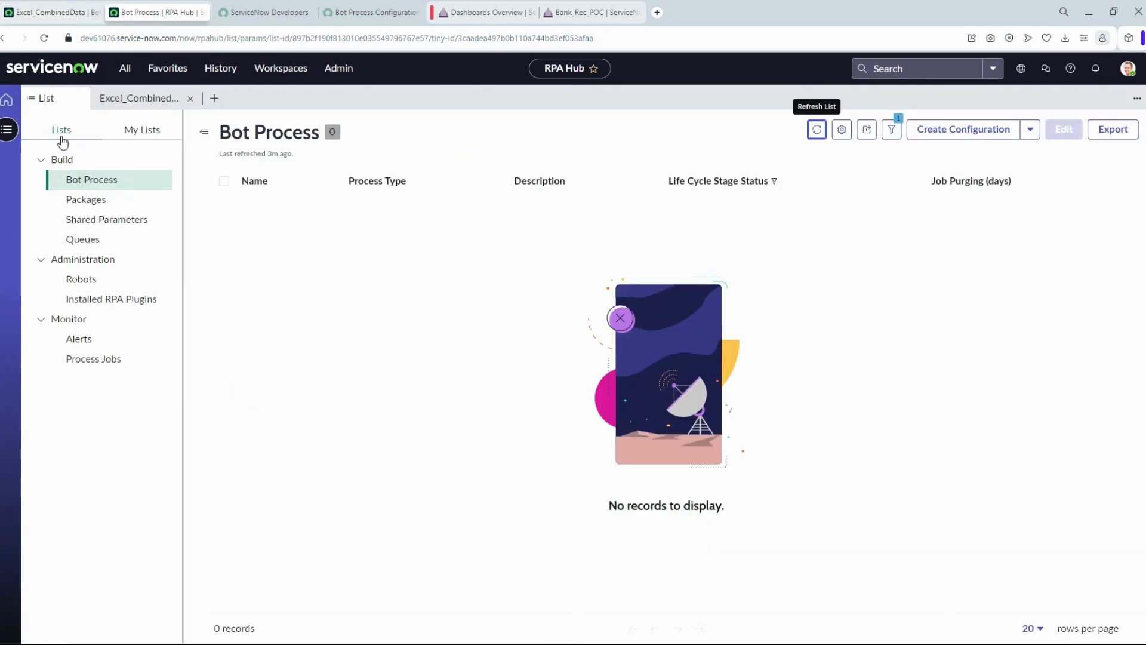
{"action": "left_click", "coordinate": [89, 280]}
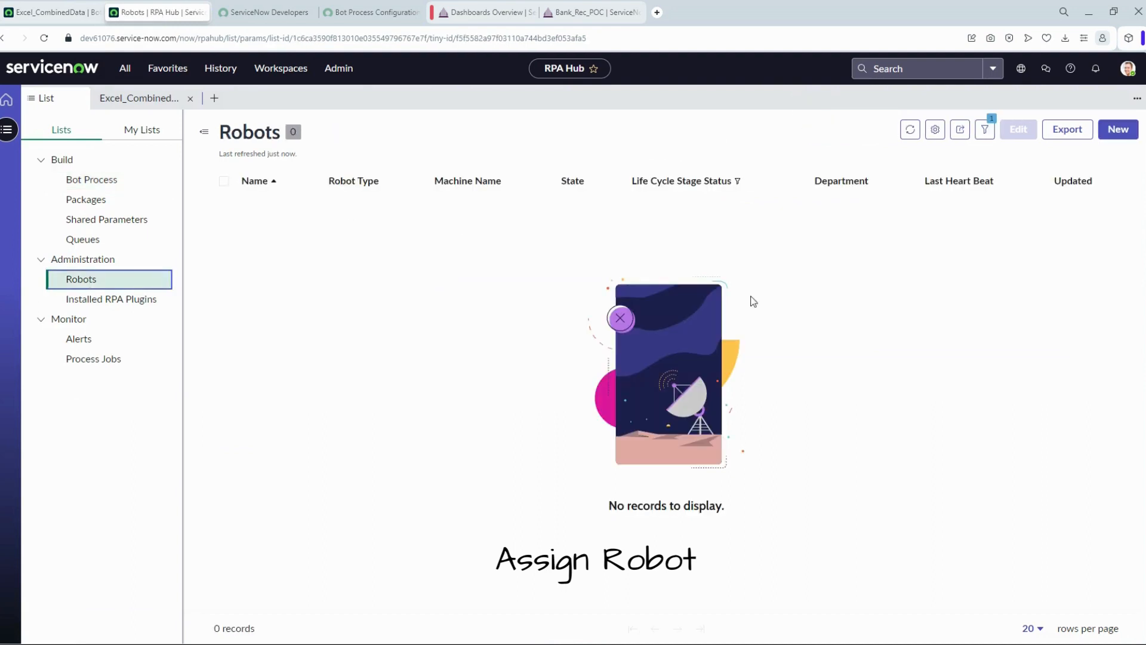
{"action": "left_click", "coordinate": [1121, 134]}
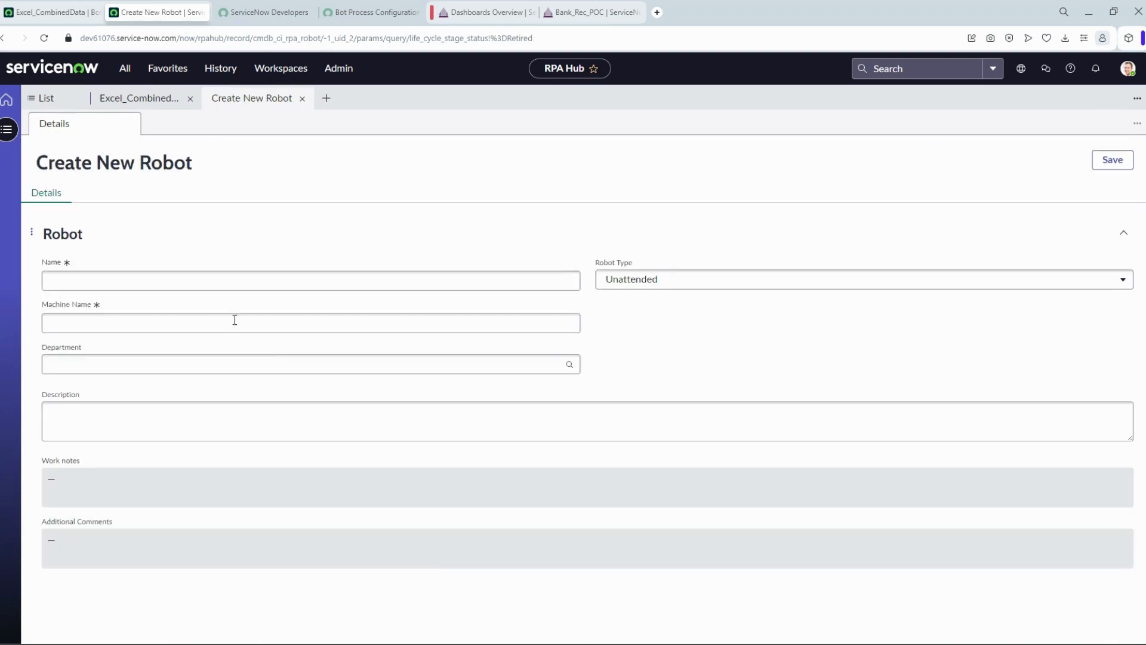
{"action": "left_click", "coordinate": [217, 277]}
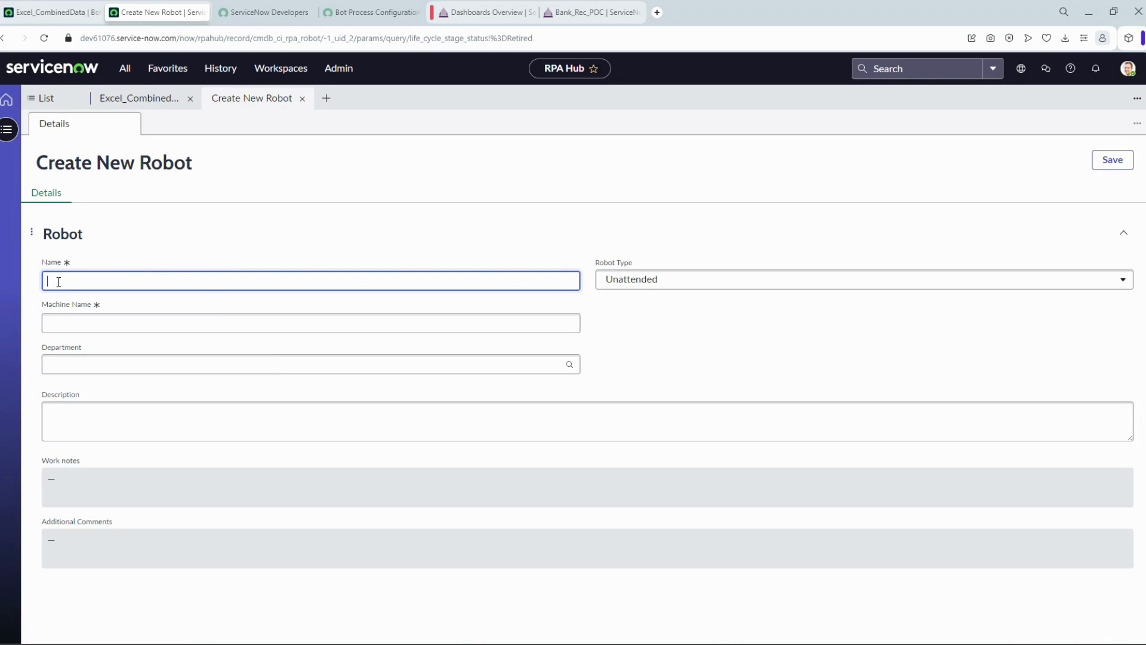
{"action": "type", "text": "MyRobot"}
Step: Open Command Prompt and run hostname to look up the value for the robot's Machine Name
{"action": "left_click", "coordinate": [97, 322]}
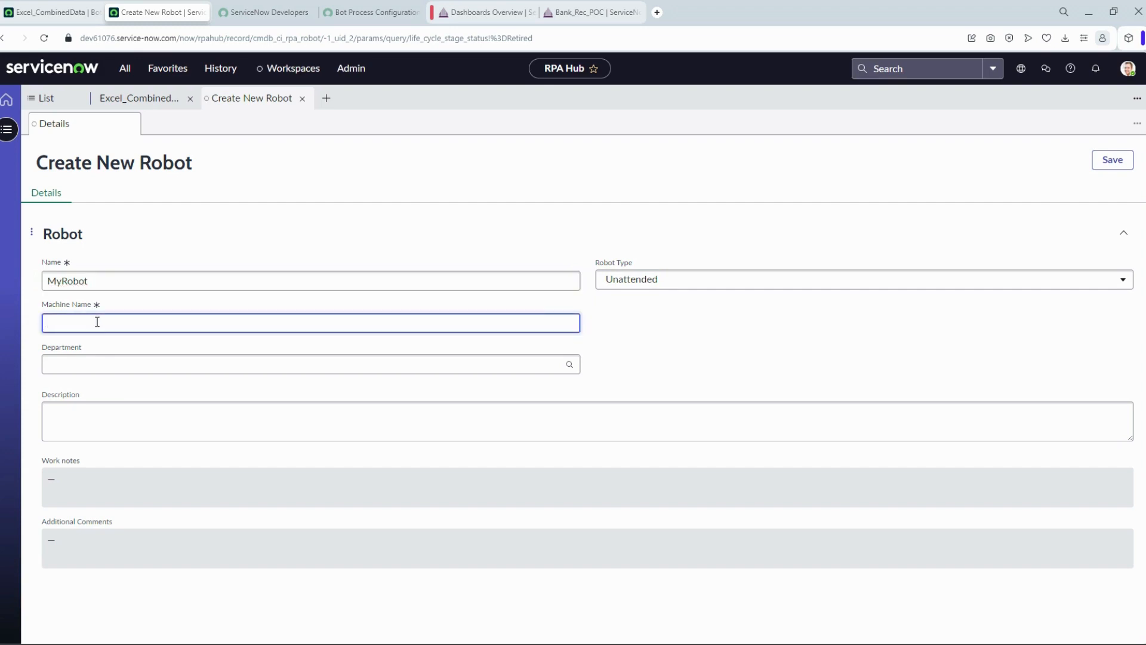
{"action": "key", "text": "super"}
{"action": "type", "text": "cmd"}
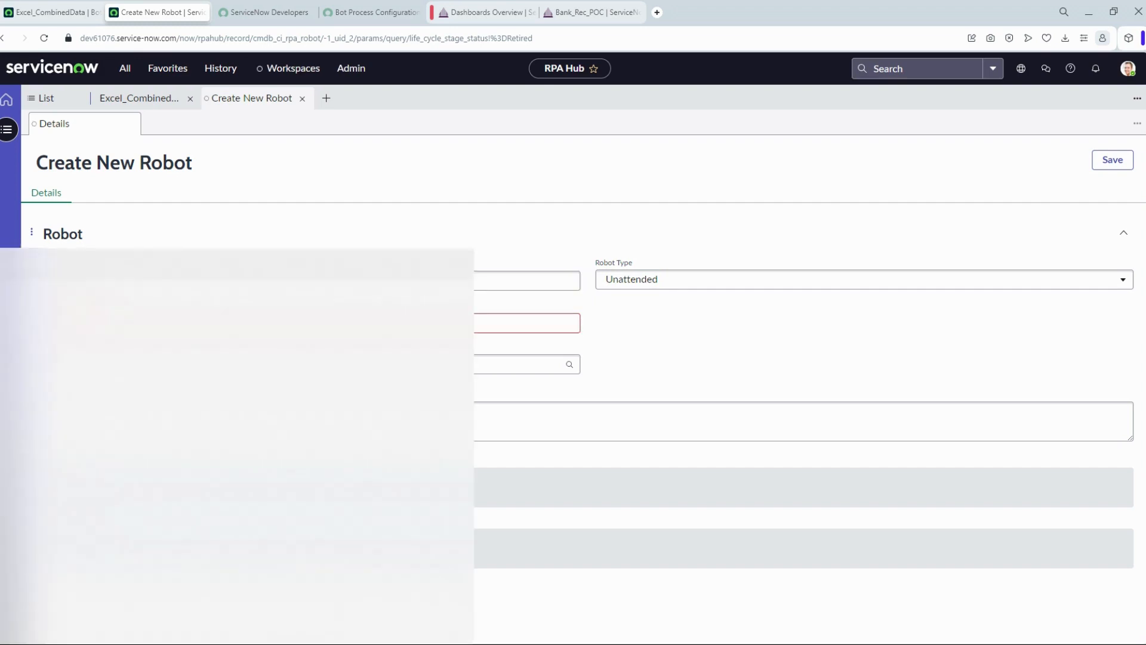
{"action": "left_click", "coordinate": [101, 349]}
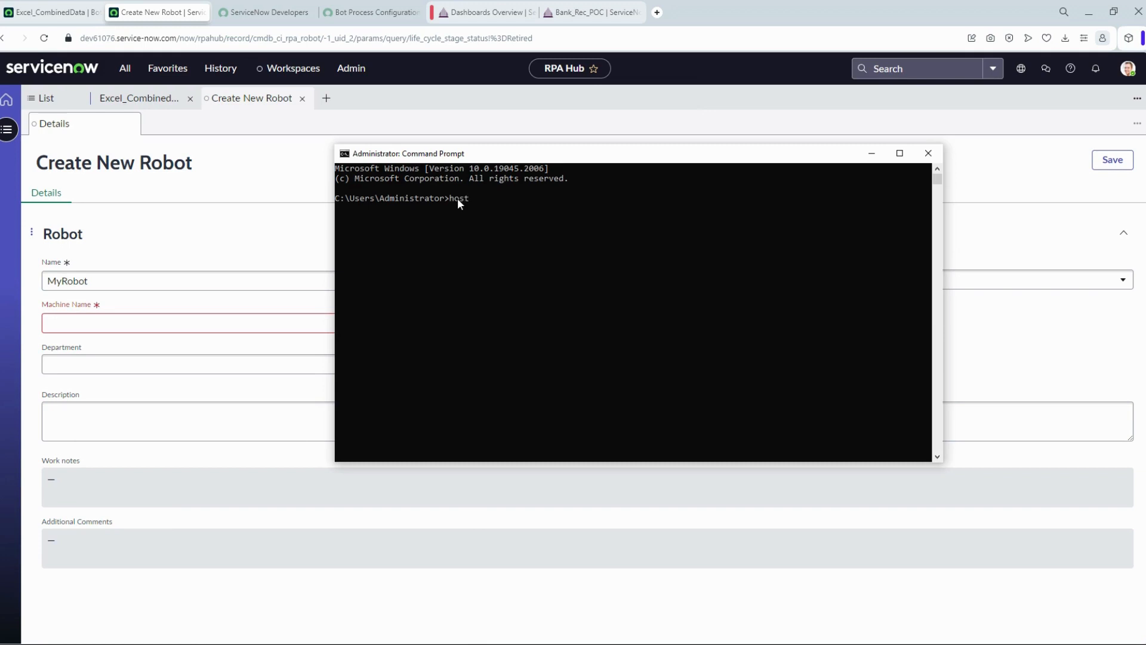
{"action": "type", "text": "me"}
{"action": "key", "text": "Return"}
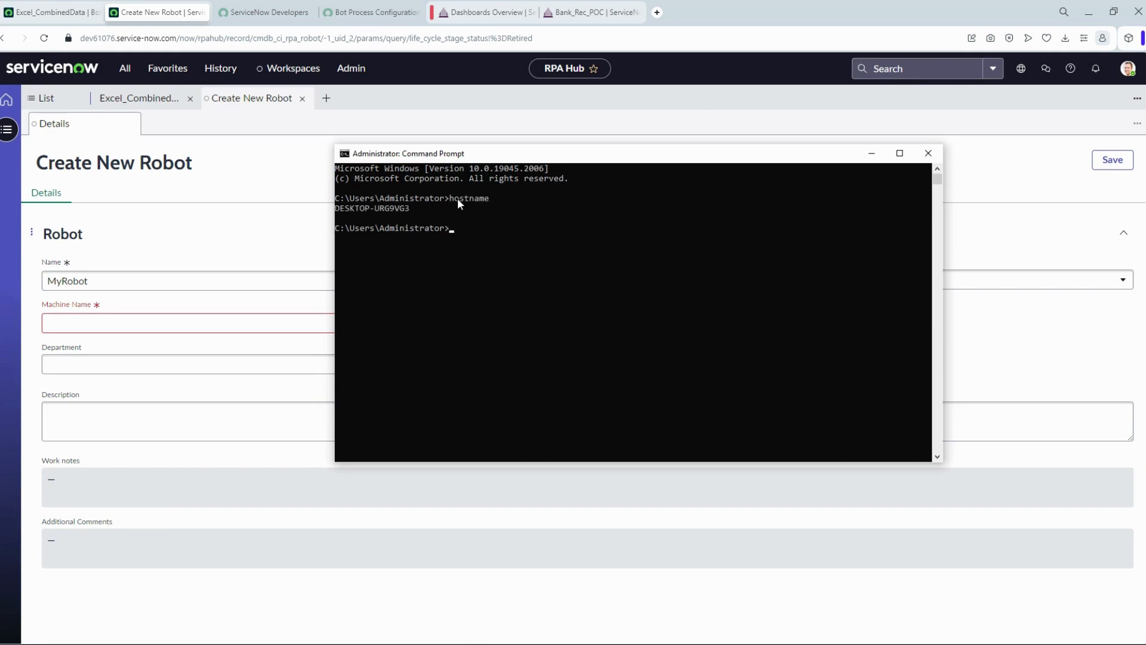
Step: Copy the host name DESKTOP-URG9VG3 from Command Prompt into the new robot's Machine Name
{"action": "left_click_drag", "start_coordinate": [412, 209], "coordinate": [333, 210]}
{"action": "key", "text": "Return"}
{"action": "left_click", "coordinate": [192, 322]}
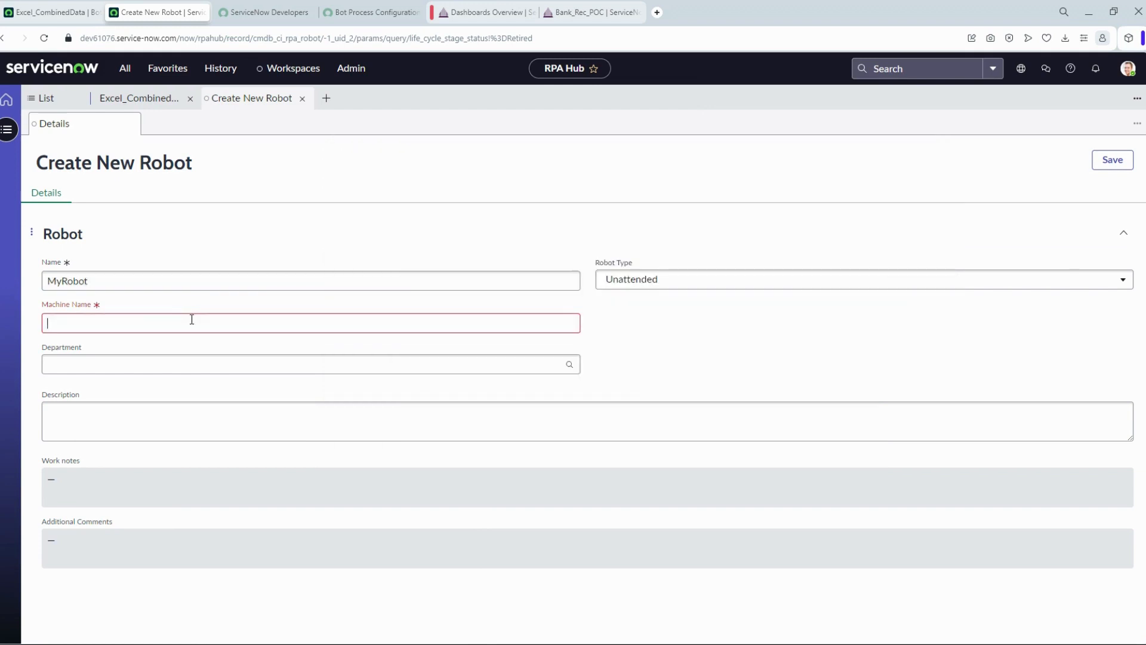
{"action": "type", "text": "DESKTOP-URG9VG3"}
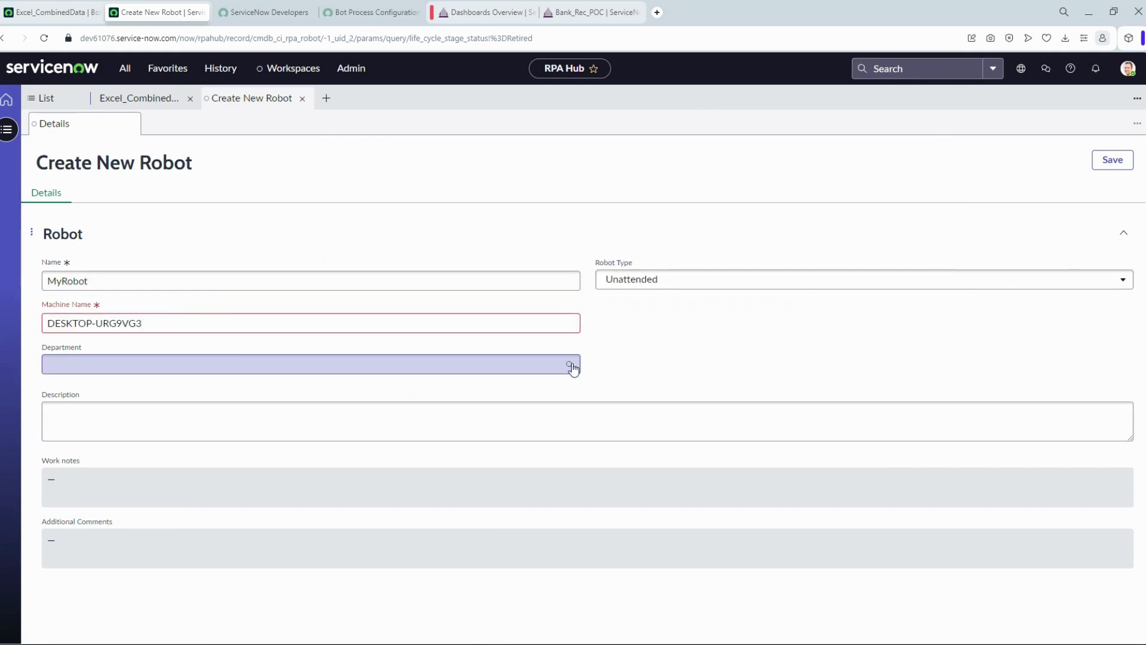
Step: Choose Unattended as the robot type, enter the description "My Pesonal Machine", and save the robot, dismissing the authentication notice
{"action": "left_click", "coordinate": [623, 284]}
{"action": "left_click", "coordinate": [624, 286]}
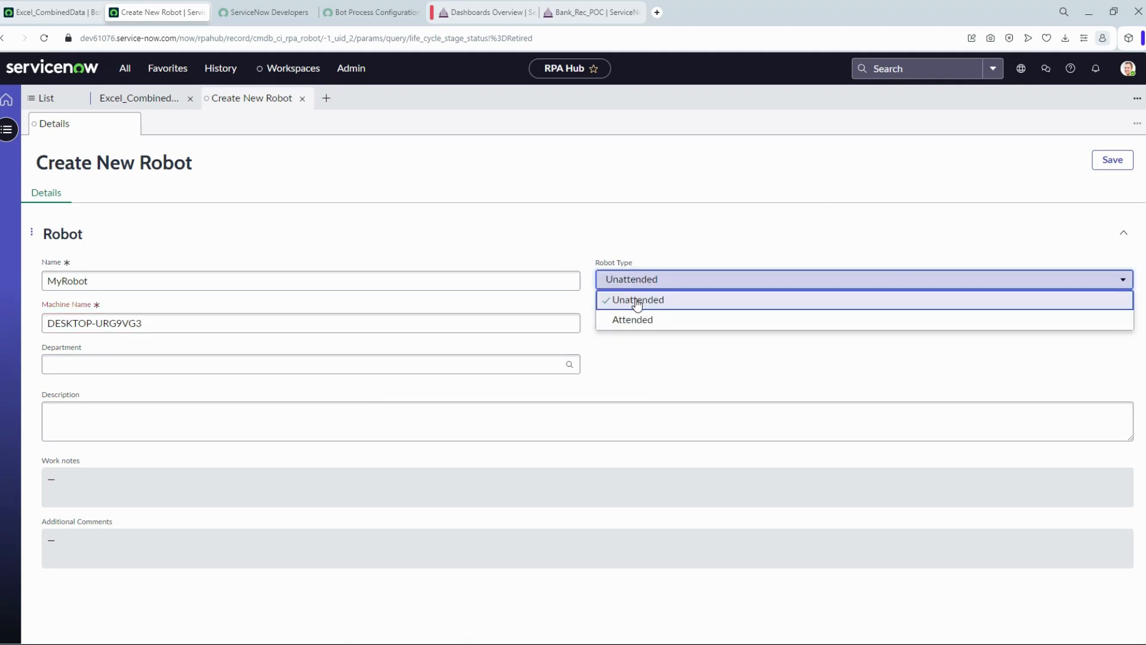
{"action": "left_click", "coordinate": [637, 305]}
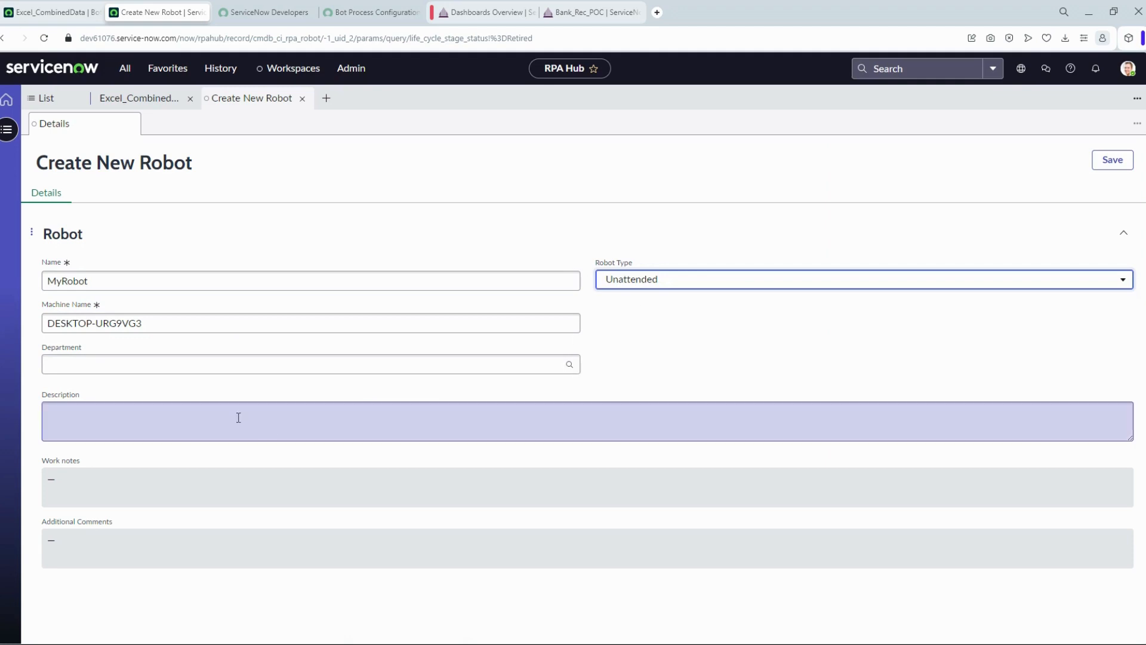
{"action": "left_click", "coordinate": [190, 421]}
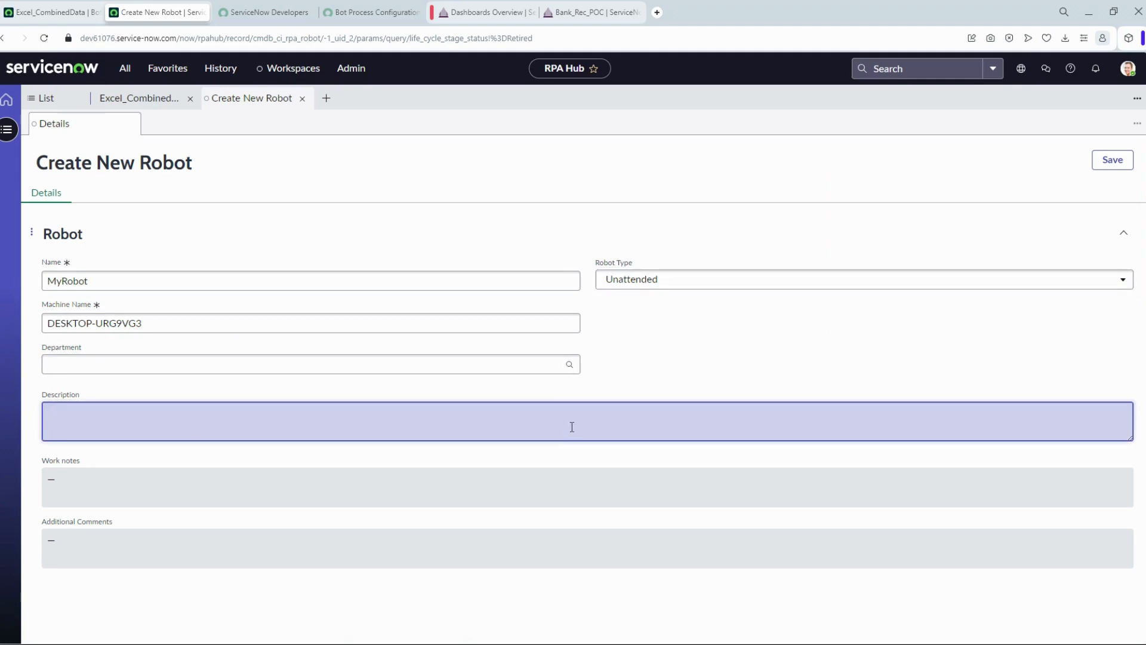
{"action": "type", "text": "My Pesonal Machine"}
{"action": "key", "text": "ctrl+s"}
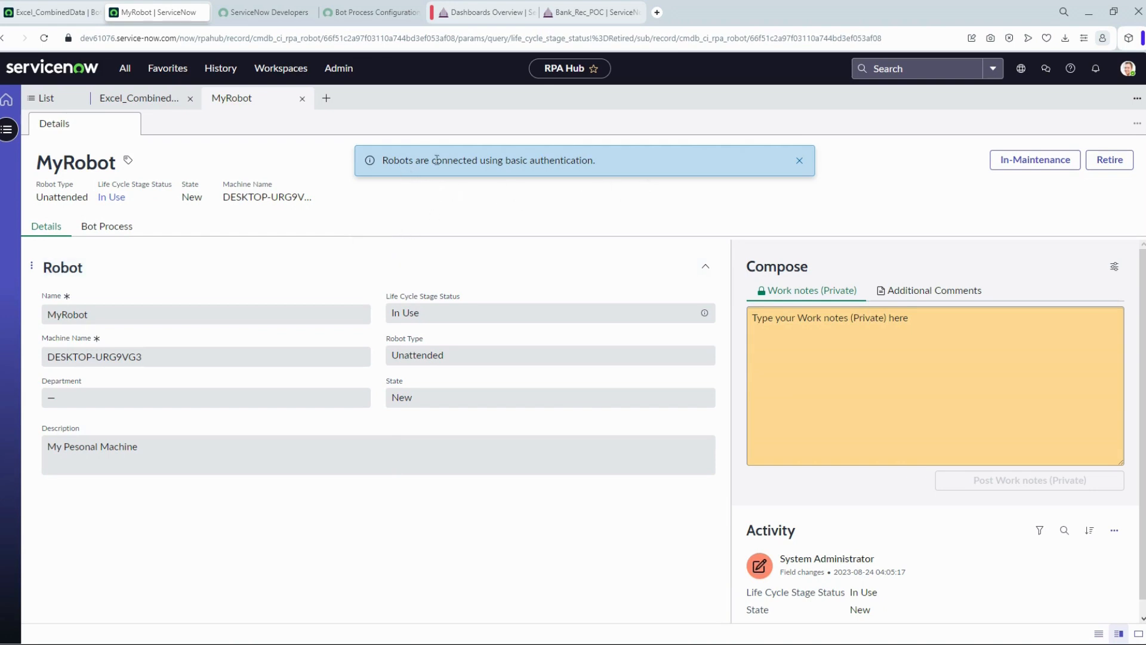
{"action": "left_click", "coordinate": [800, 160]}
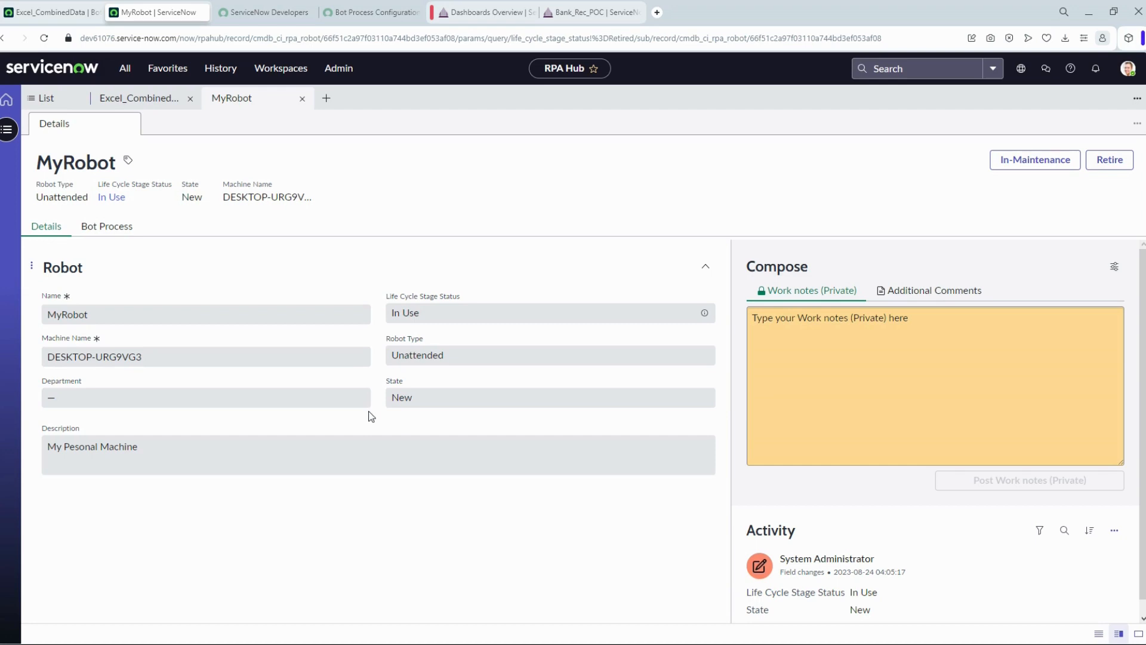
Step: Return to the Robots list and refresh it to check for the MyRobot record
{"action": "left_click", "coordinate": [63, 103]}
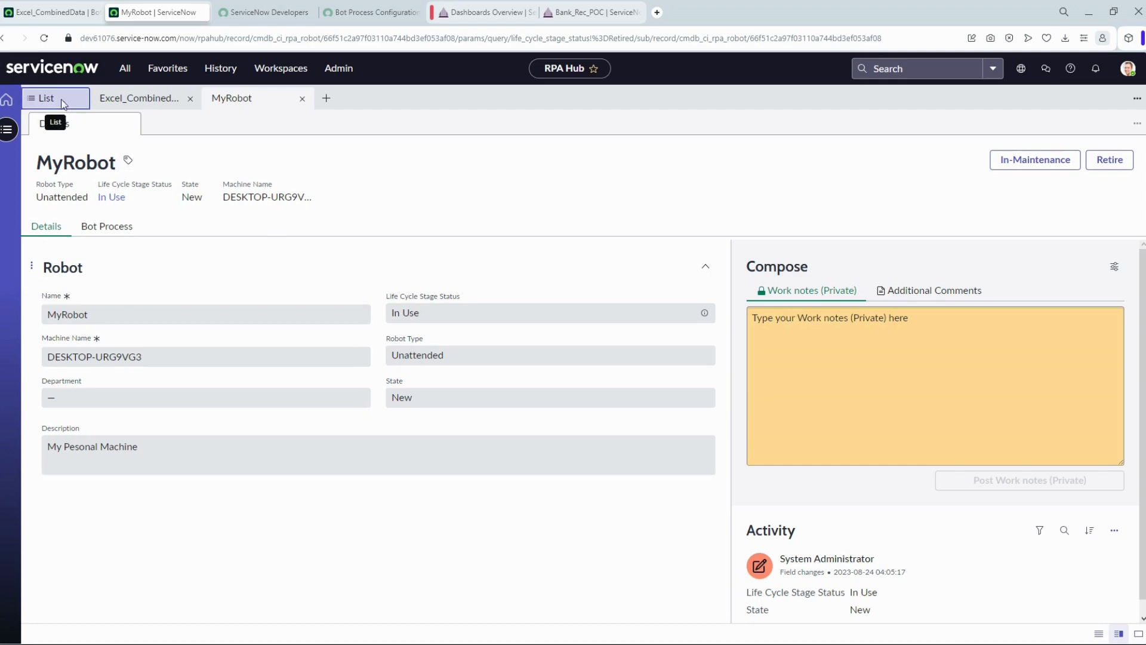
{"action": "left_click", "coordinate": [94, 280]}
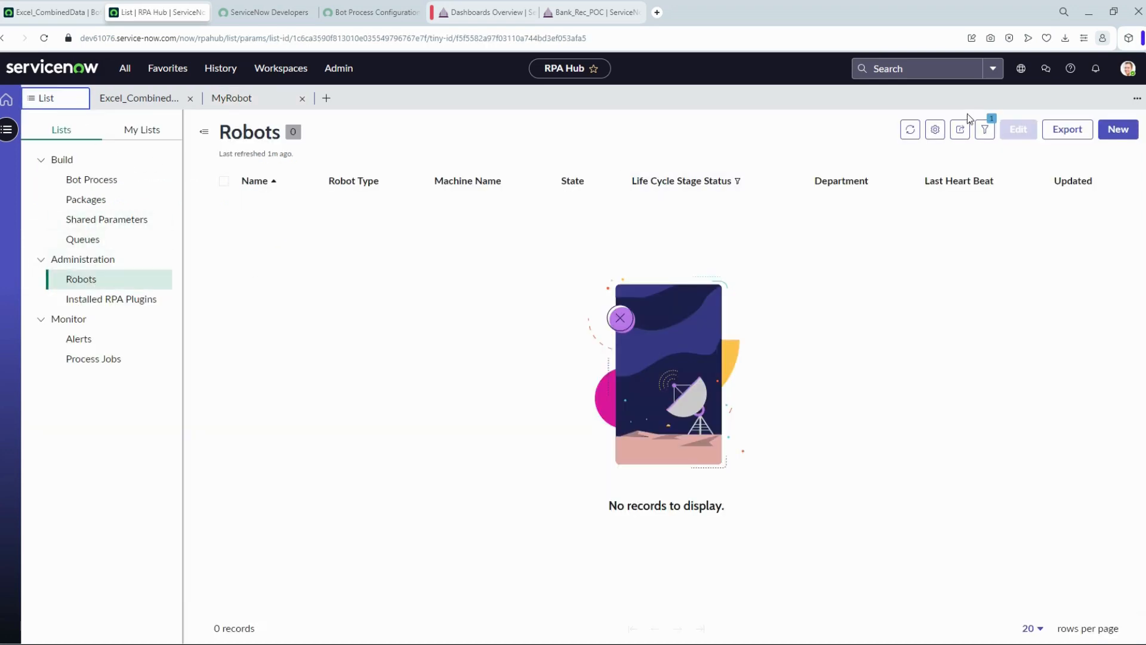
{"action": "left_click", "coordinate": [909, 129]}
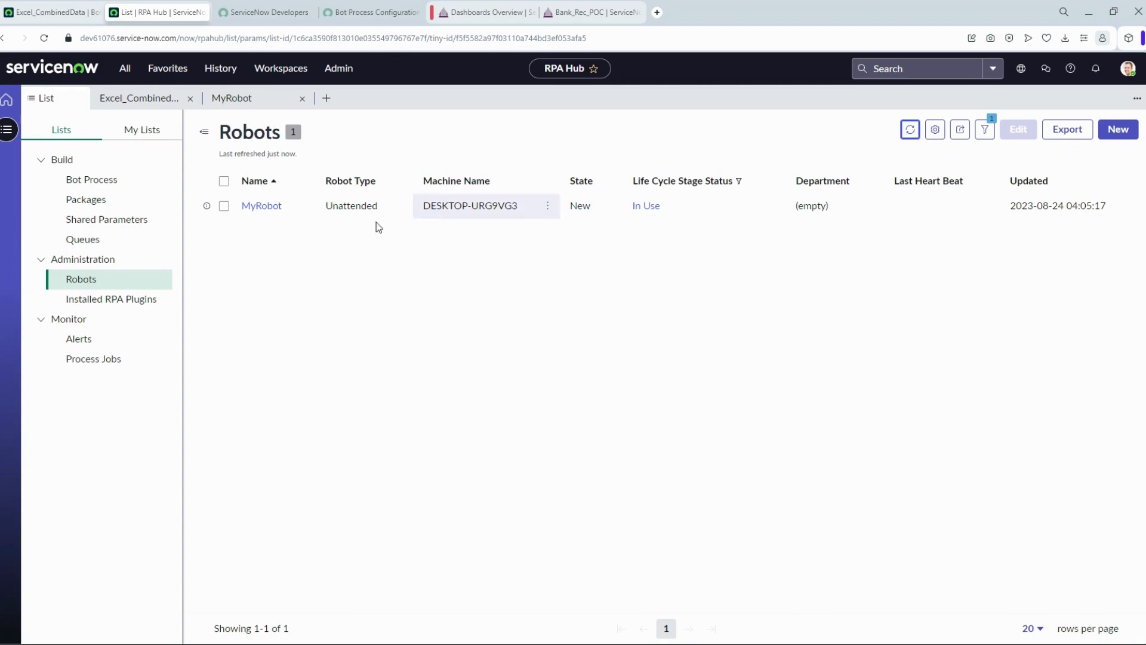
Step: Back on the Excel_CombinedData bot process record, start a new credential set named MyRobotCred
{"action": "left_click", "coordinate": [56, 15]}
{"action": "left_click", "coordinate": [173, 13]}
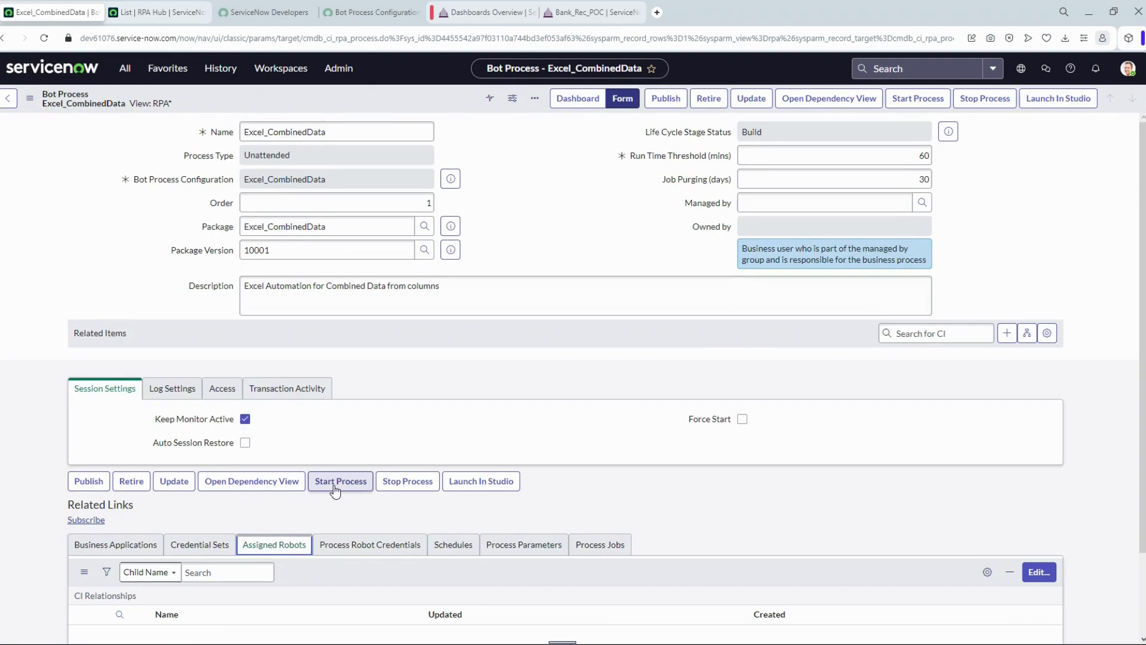
{"action": "scroll", "coordinate": [335, 491], "scroll_direction": "down", "scroll_amount": 2}
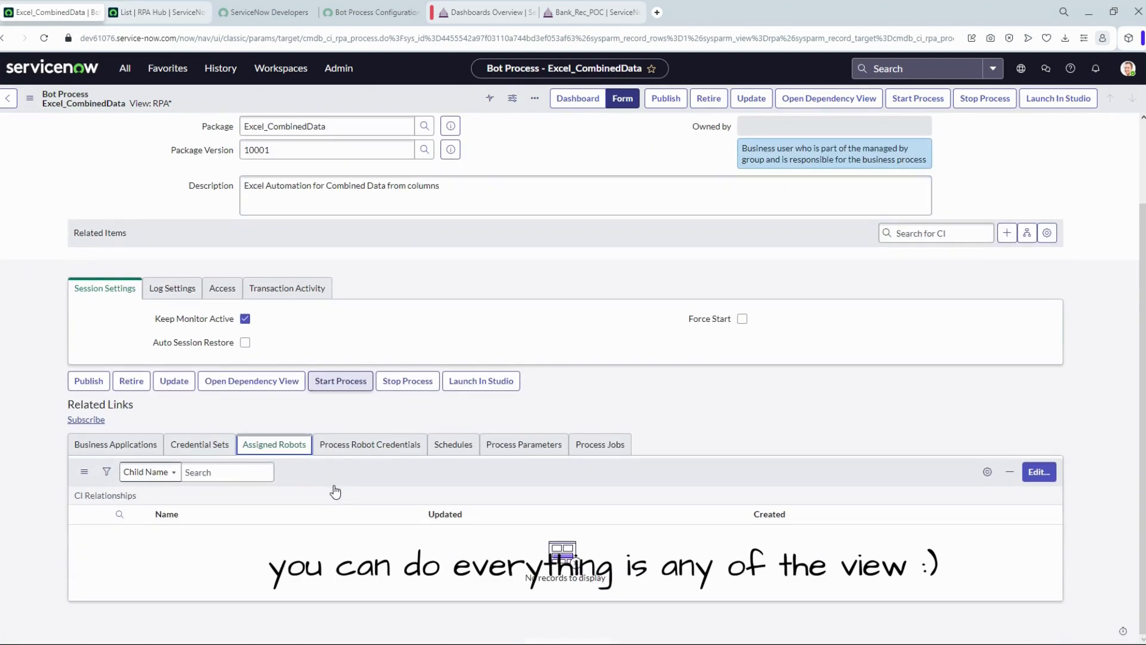
{"action": "left_click", "coordinate": [201, 446]}
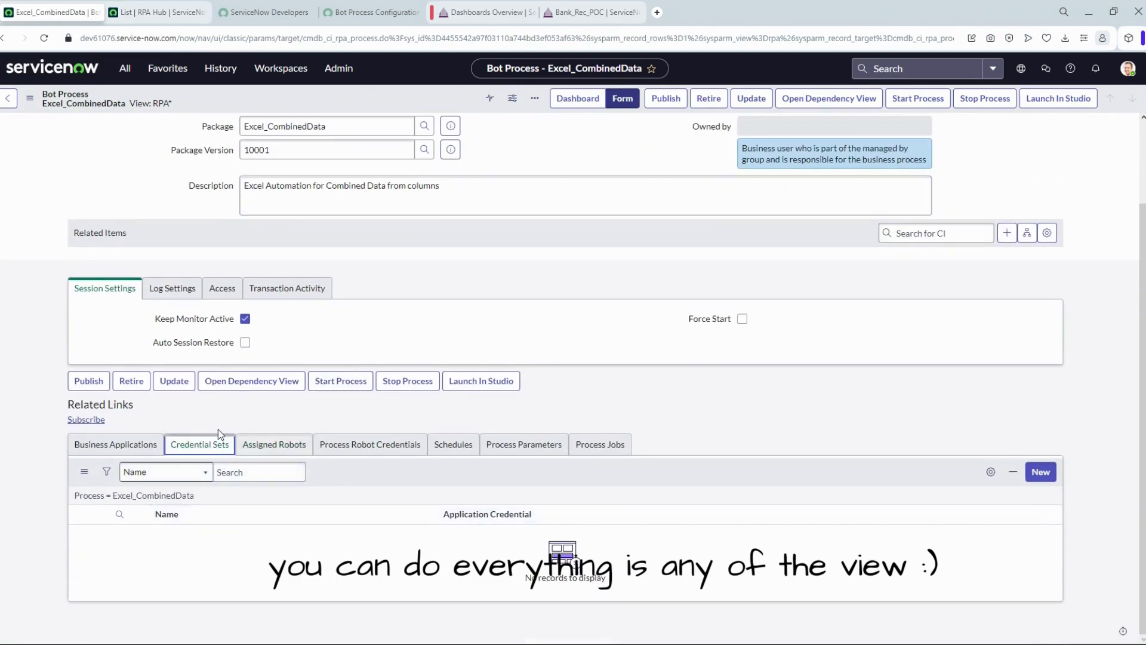
{"action": "left_click", "coordinate": [1046, 473]}
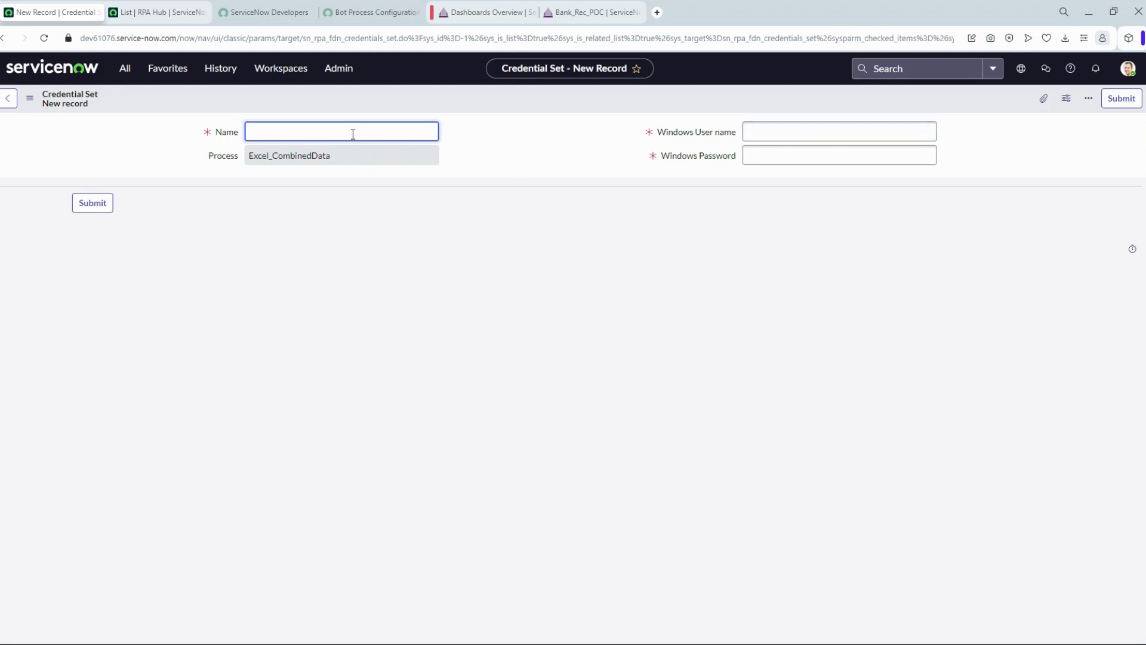
{"action": "type", "text": "RobotCred"}
Step: Switch to Command Prompt and run whoami to look up the account for the Windows User name
{"action": "left_click", "coordinate": [797, 130]}
{"action": "key", "text": "Tab"}
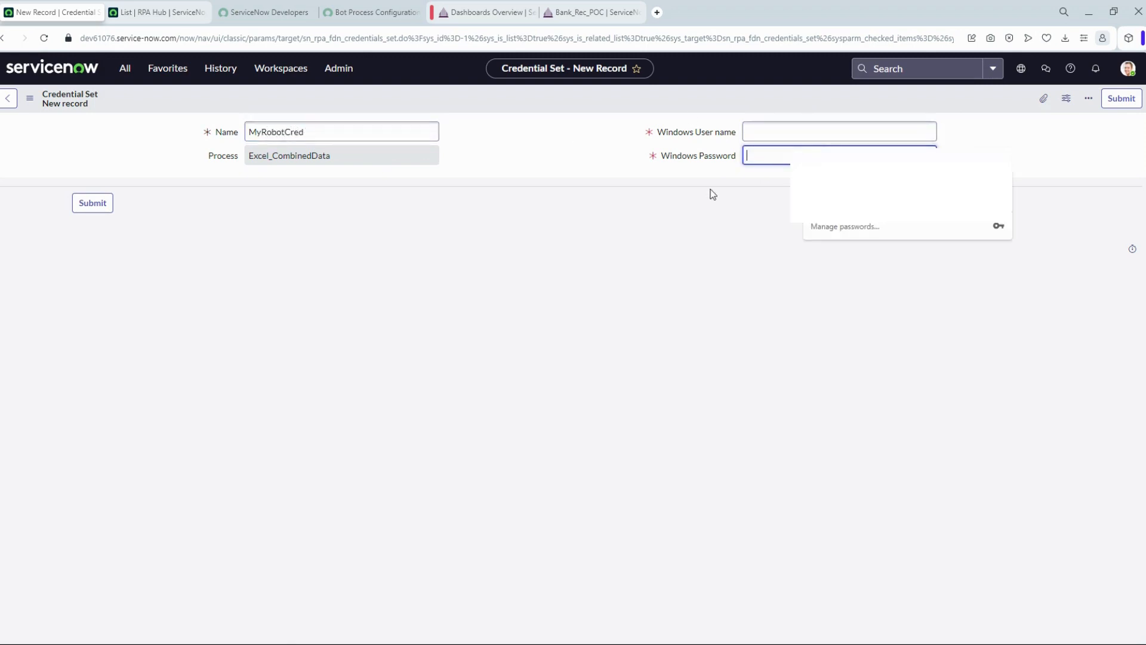
{"action": "left_click", "coordinate": [761, 133]}
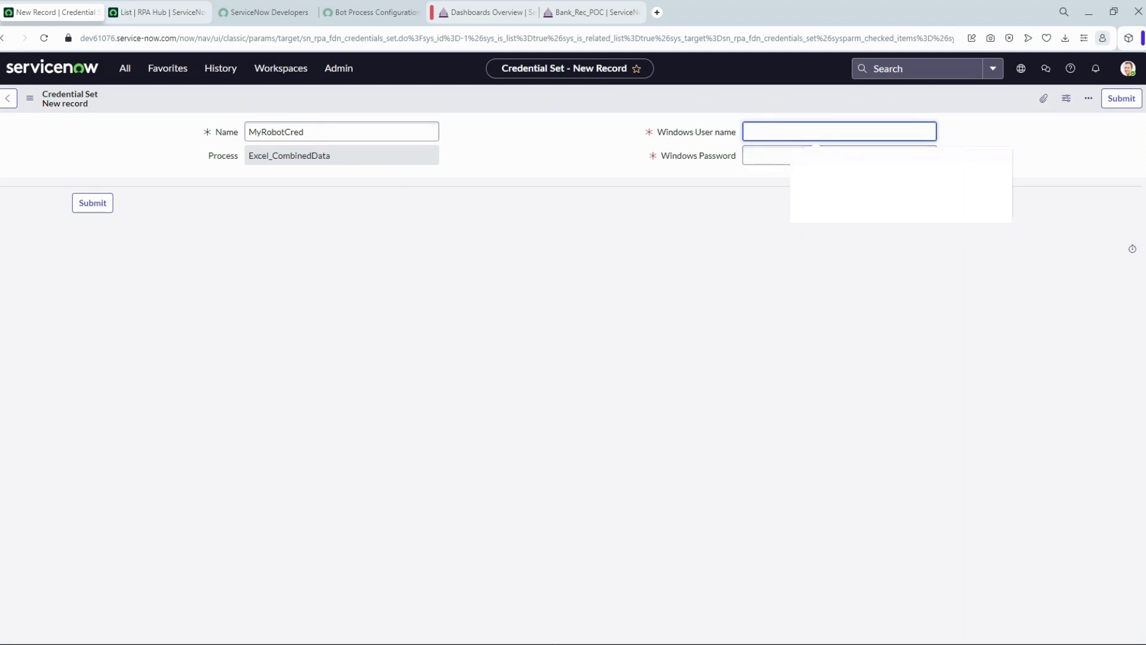
{"action": "key", "text": "alt+Tab"}
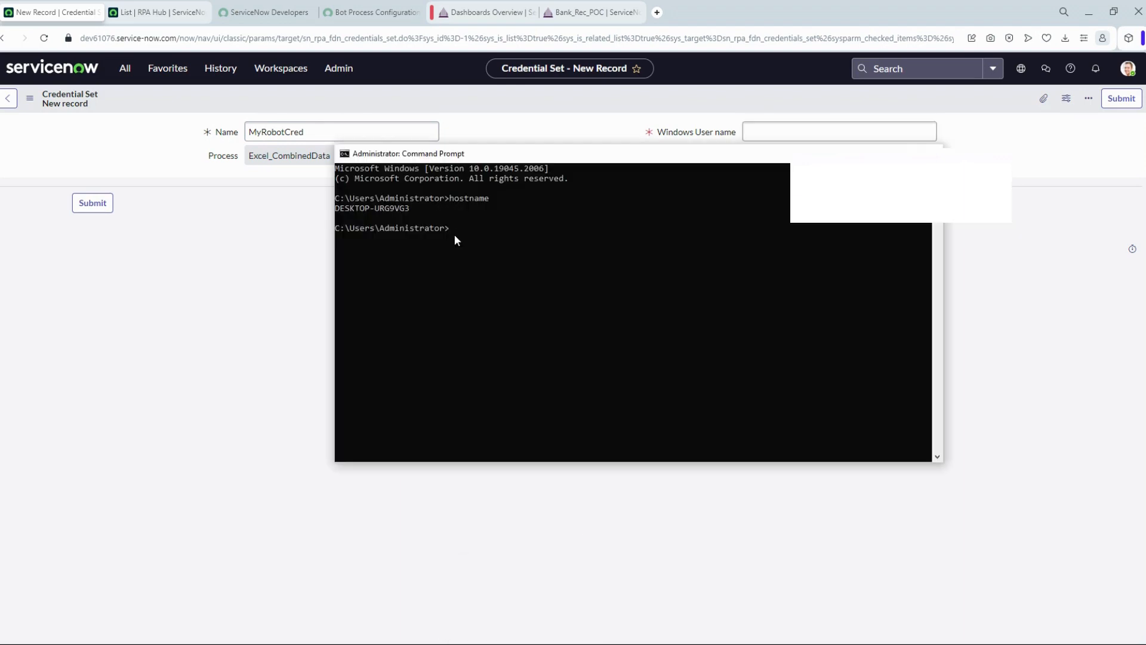
{"action": "type", "text": "whoami"}
{"action": "key", "text": "Return"}
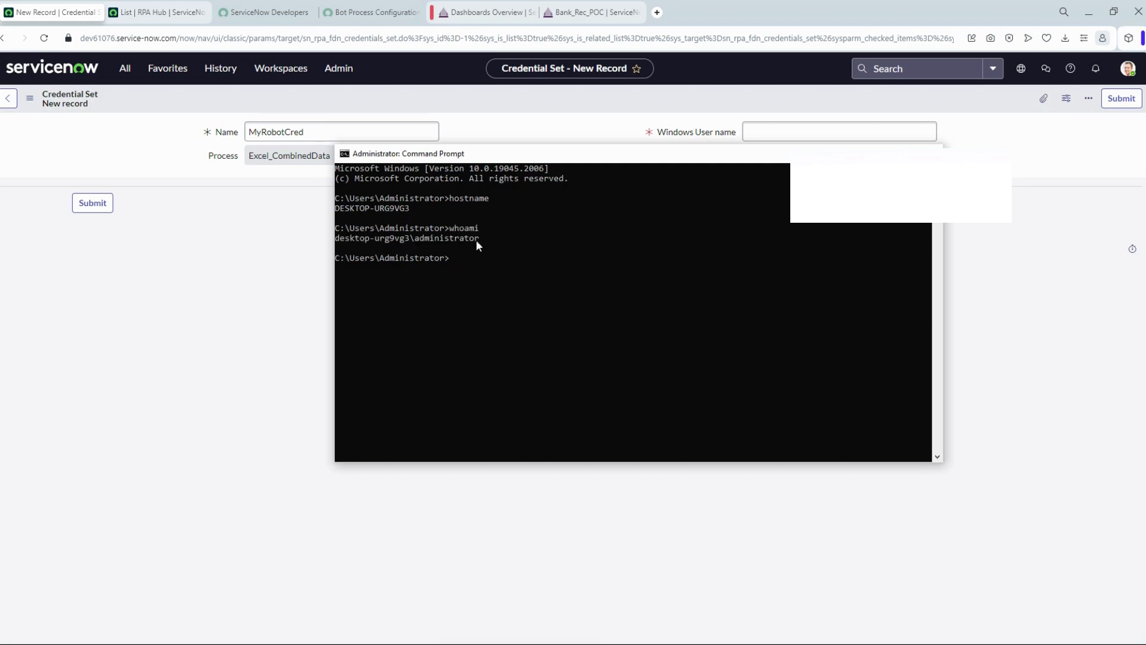
Step: Copy desktop-urg9vg3\administrator from Command Prompt into Windows User name, enter the Windows password, and submit the credential set
{"action": "left_click_drag", "start_coordinate": [480, 239], "coordinate": [338, 244]}
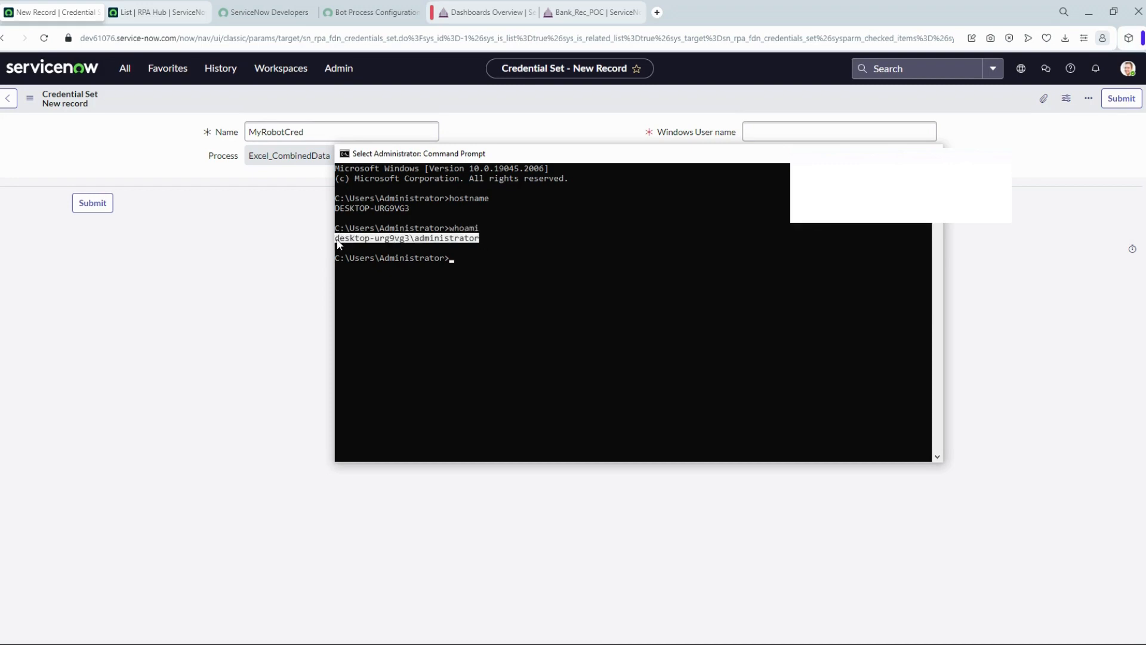
{"action": "key", "text": "ctrl+c"}
{"action": "left_click", "coordinate": [798, 135]}
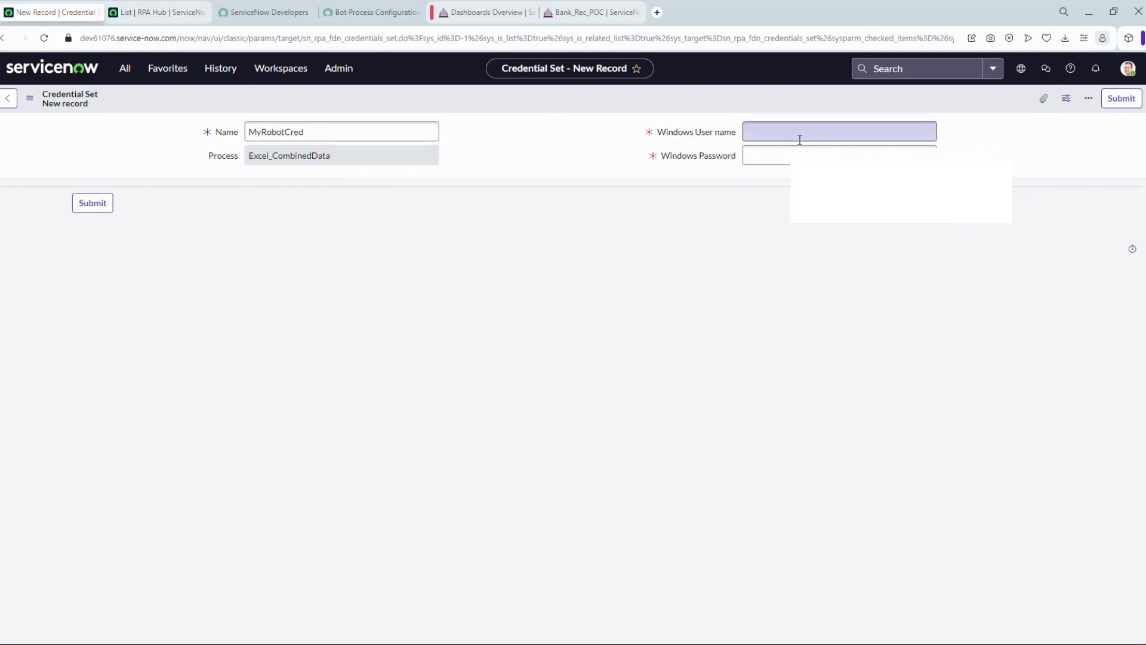
{"action": "key", "text": "ctrl+v"}
{"action": "left_click", "coordinate": [787, 154]}
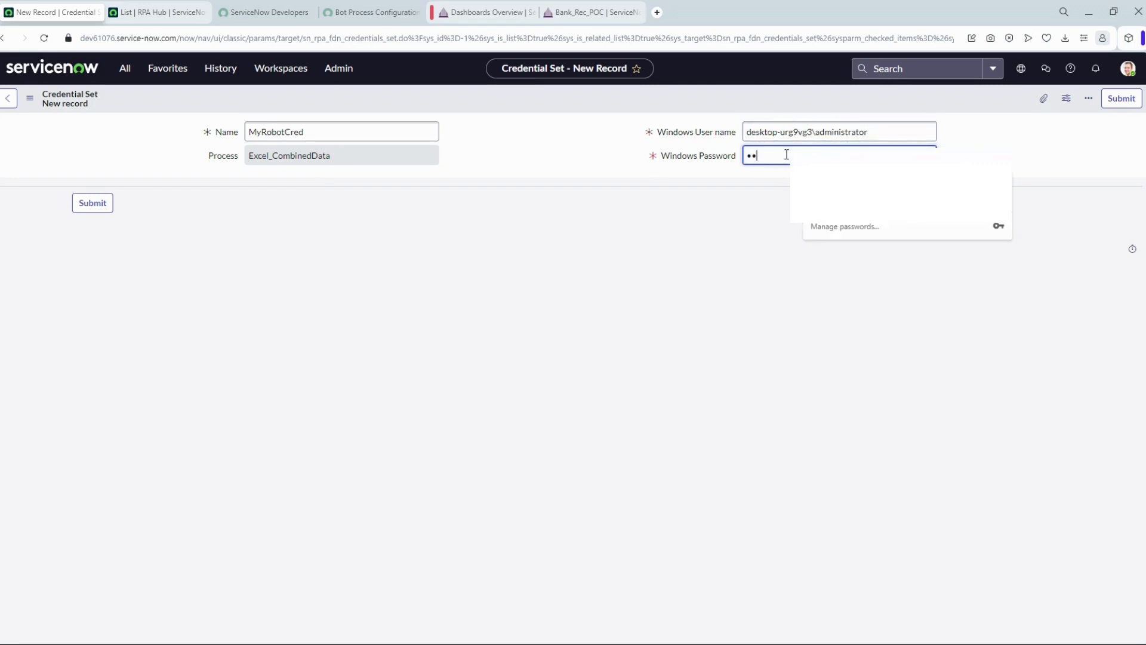
{"action": "left_click", "coordinate": [1118, 100]}
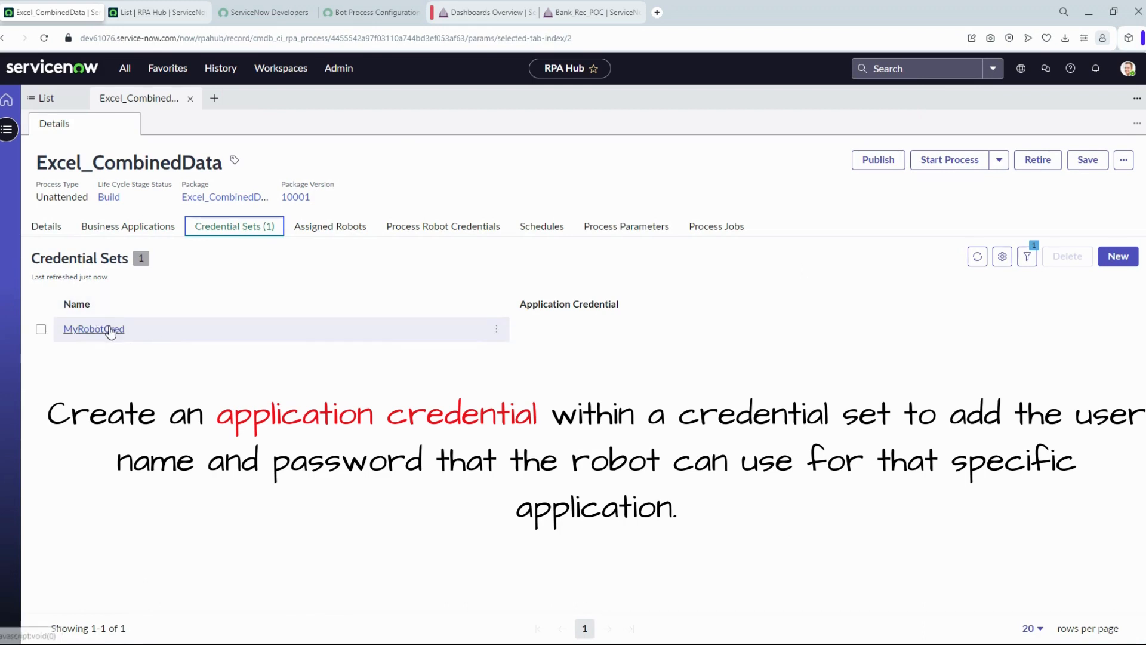
Step: Open the MyRobotCred credential set and view its application credentials
{"action": "left_click", "coordinate": [90, 331]}
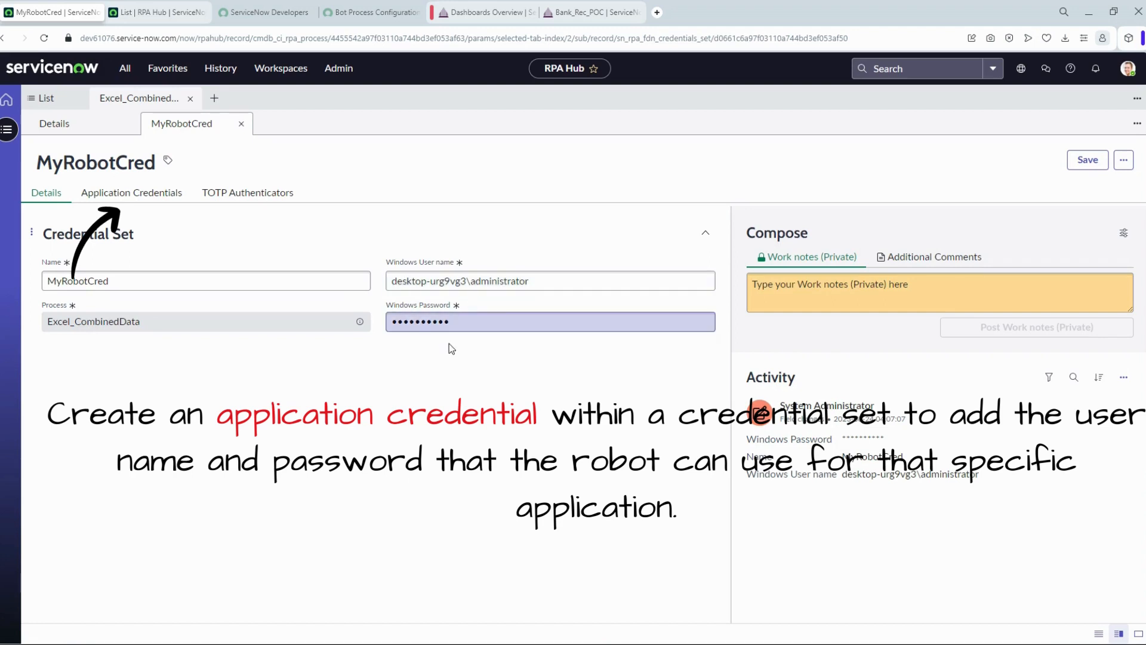
{"action": "left_click", "coordinate": [150, 197]}
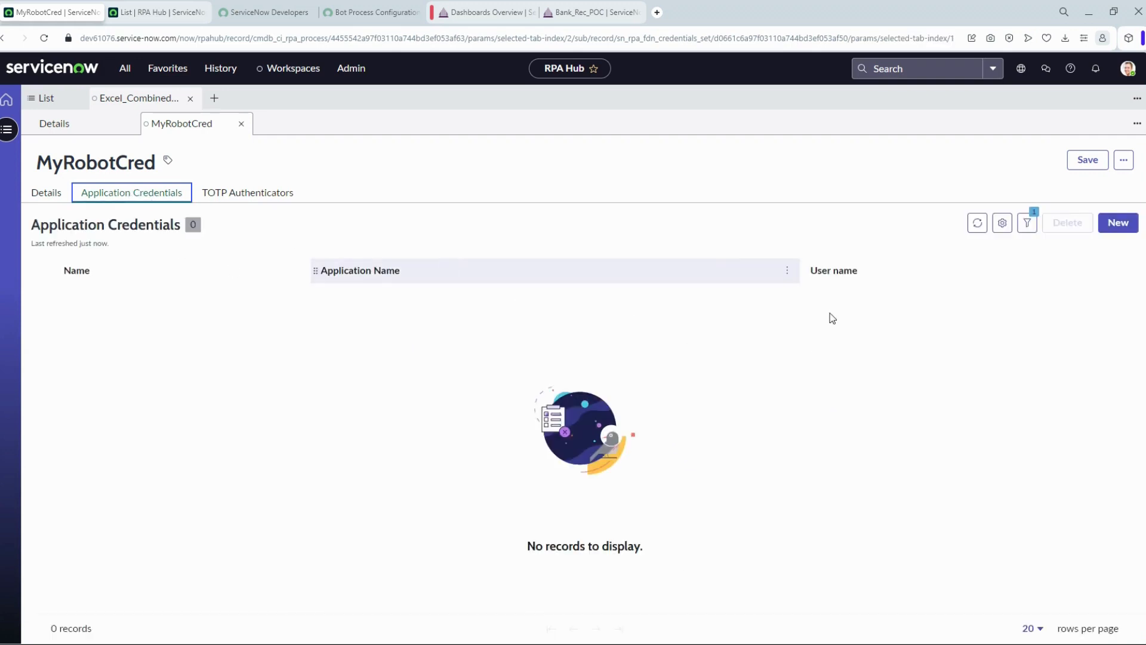
Step: Assign the available robot MyRobot to the Excel_CombinedData bot process and refresh the assigned robots list
{"action": "left_click", "coordinate": [83, 123]}
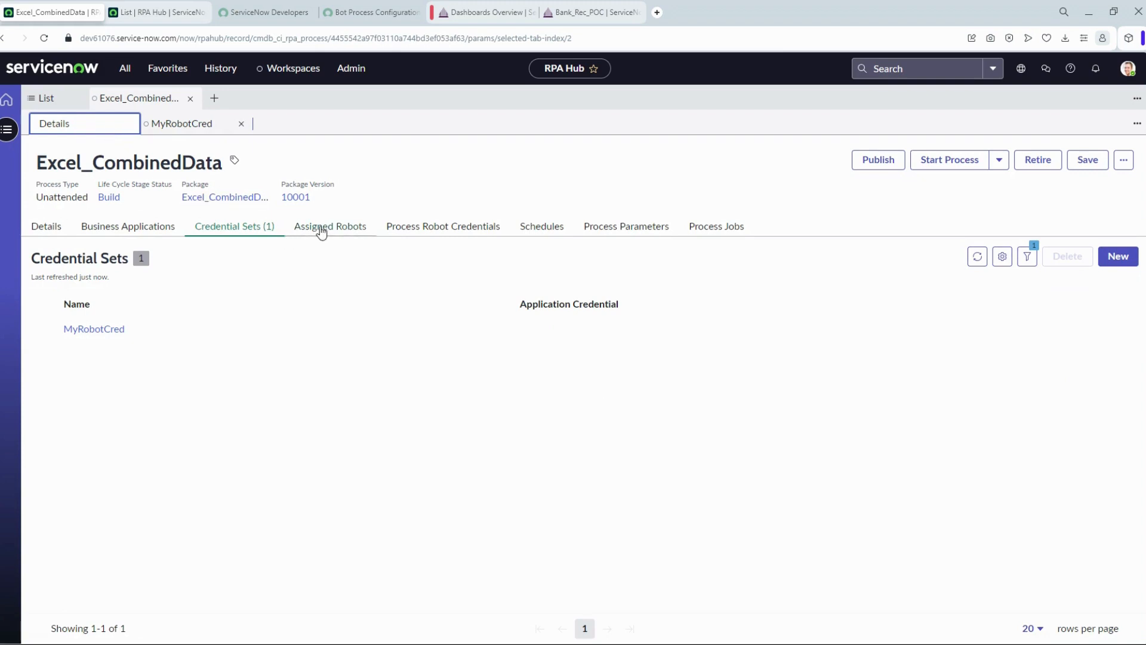
{"action": "left_click", "coordinate": [321, 230]}
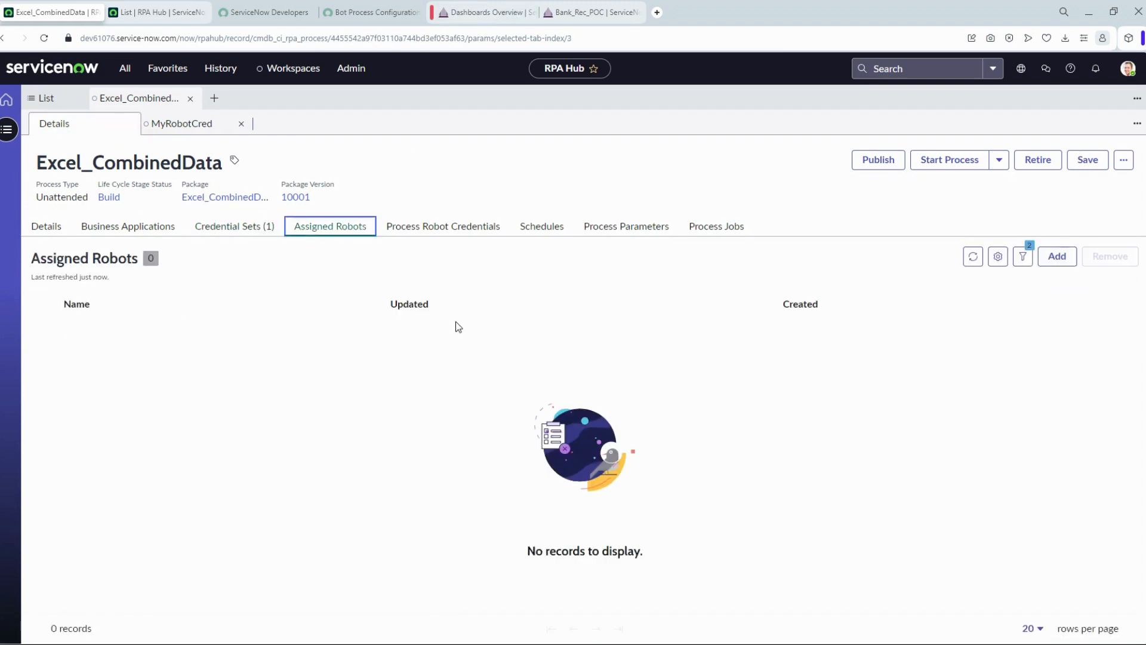
{"action": "left_click", "coordinate": [1055, 255]}
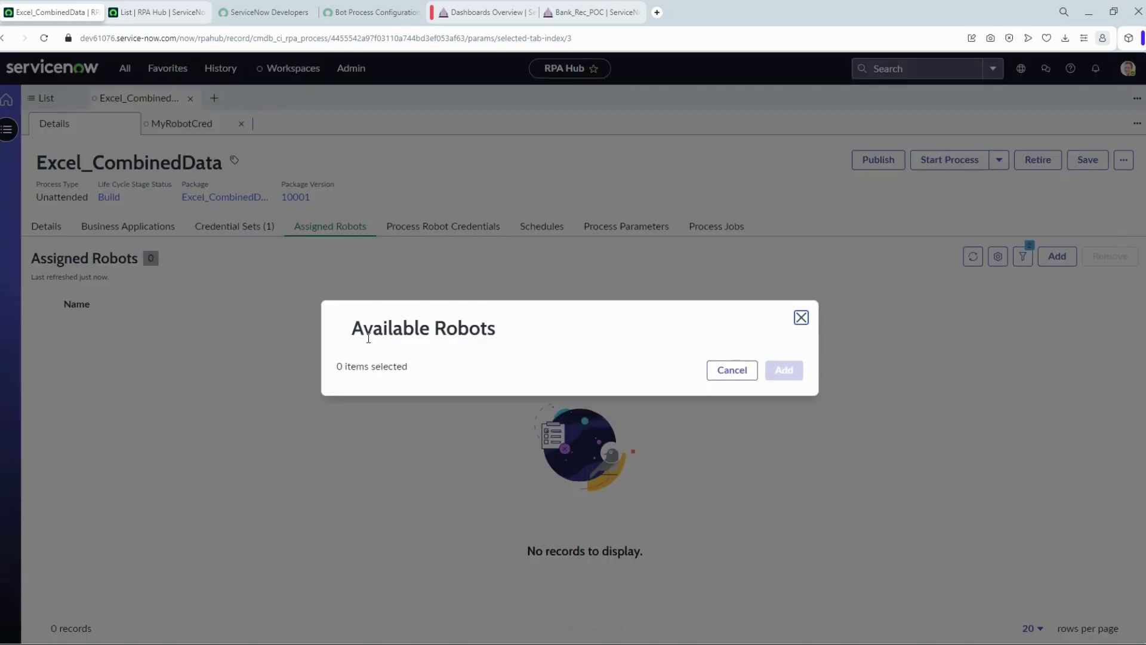
{"action": "left_click_drag", "start_coordinate": [352, 270], "coordinate": [512, 270]}
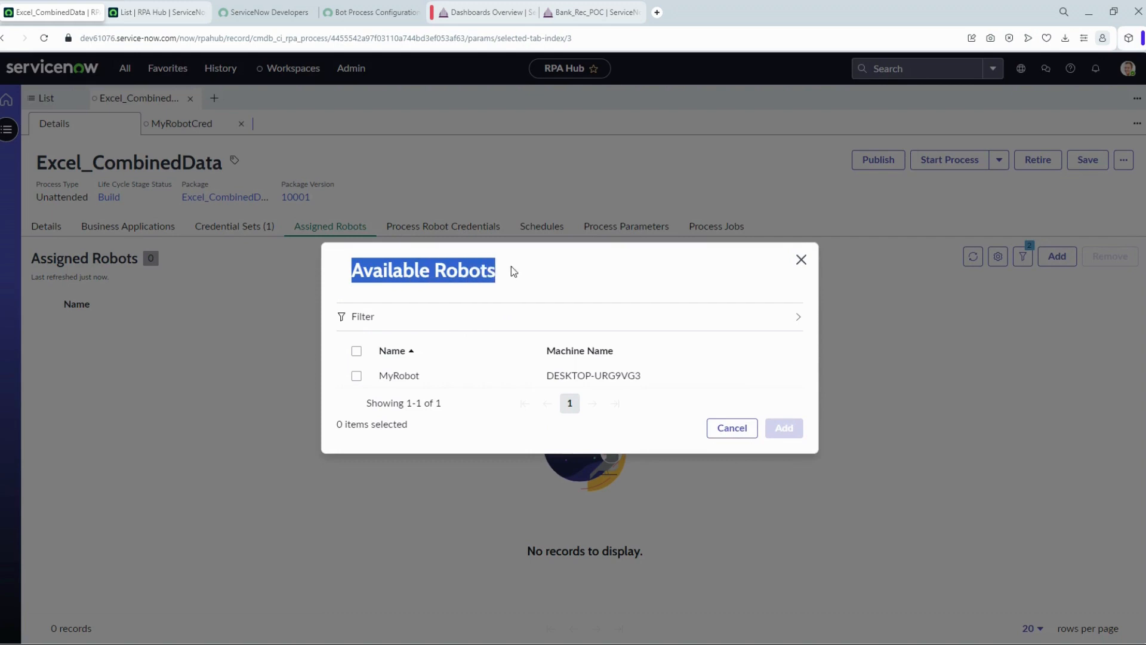
{"action": "left_click", "coordinate": [518, 271]}
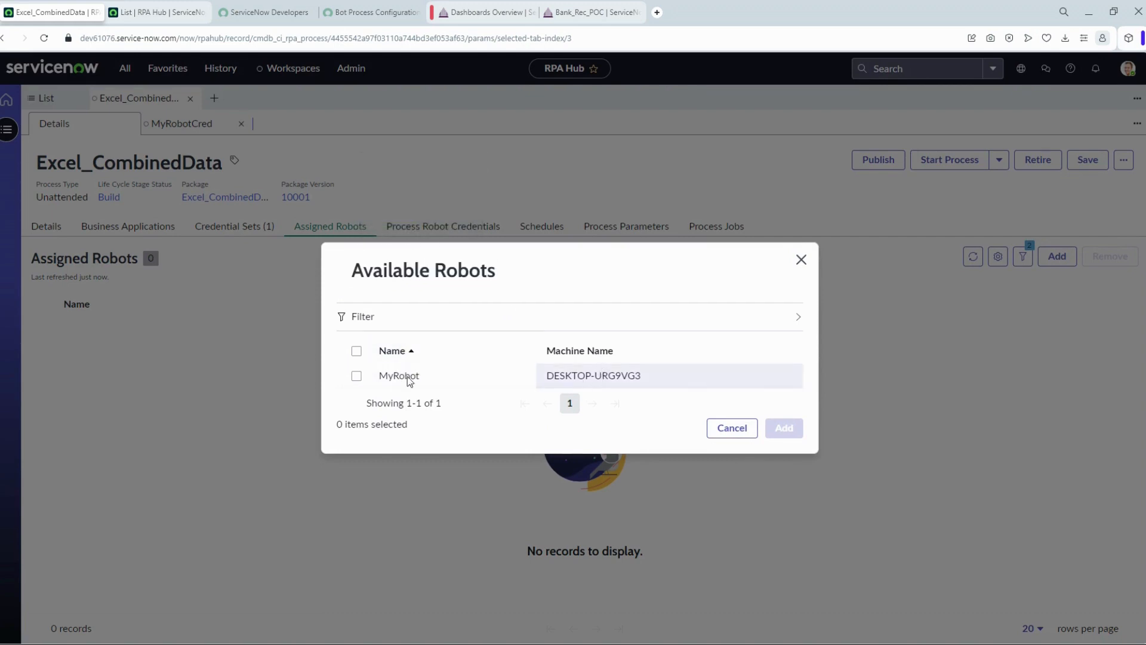
{"action": "left_click", "coordinate": [356, 376]}
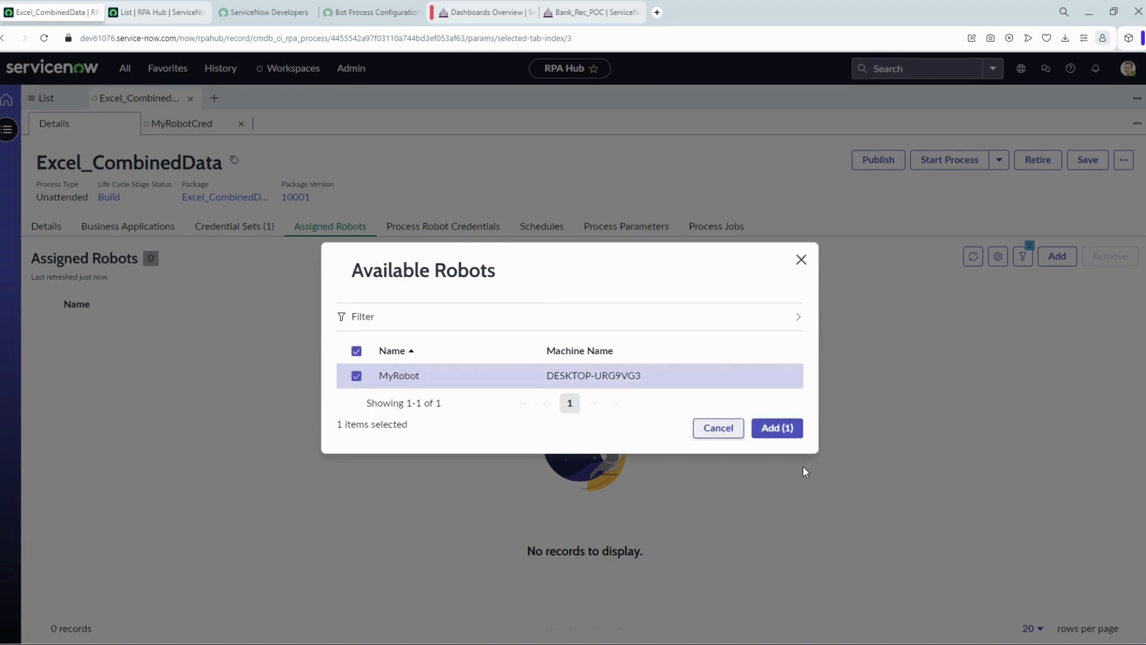
{"action": "left_click", "coordinate": [769, 430]}
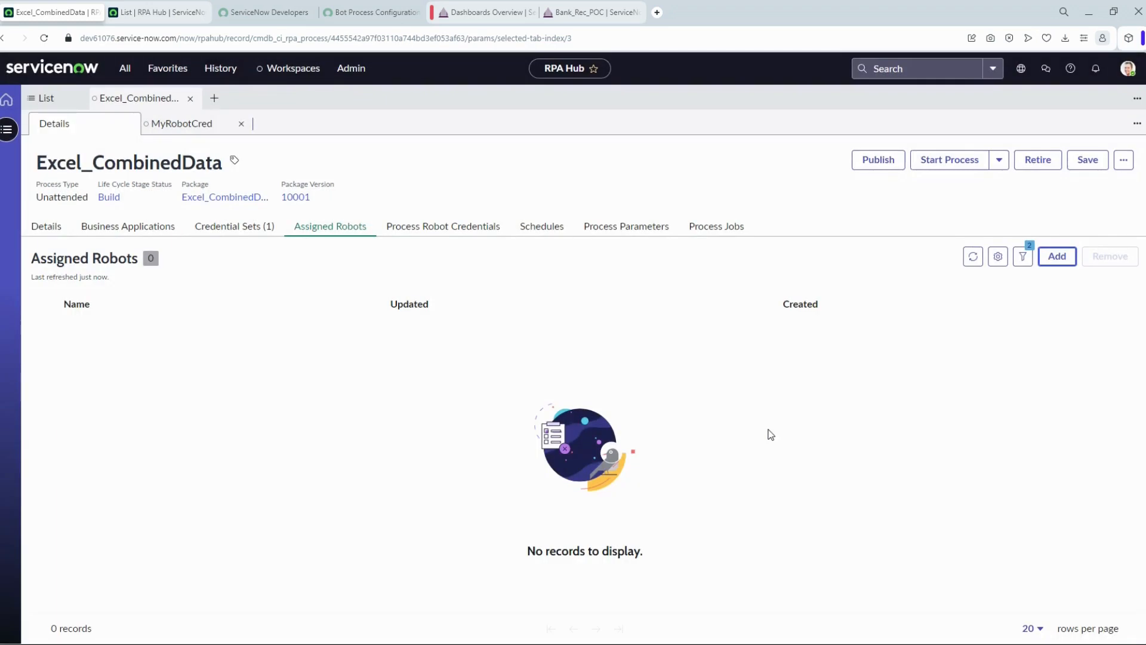
{"action": "left_click", "coordinate": [978, 263]}
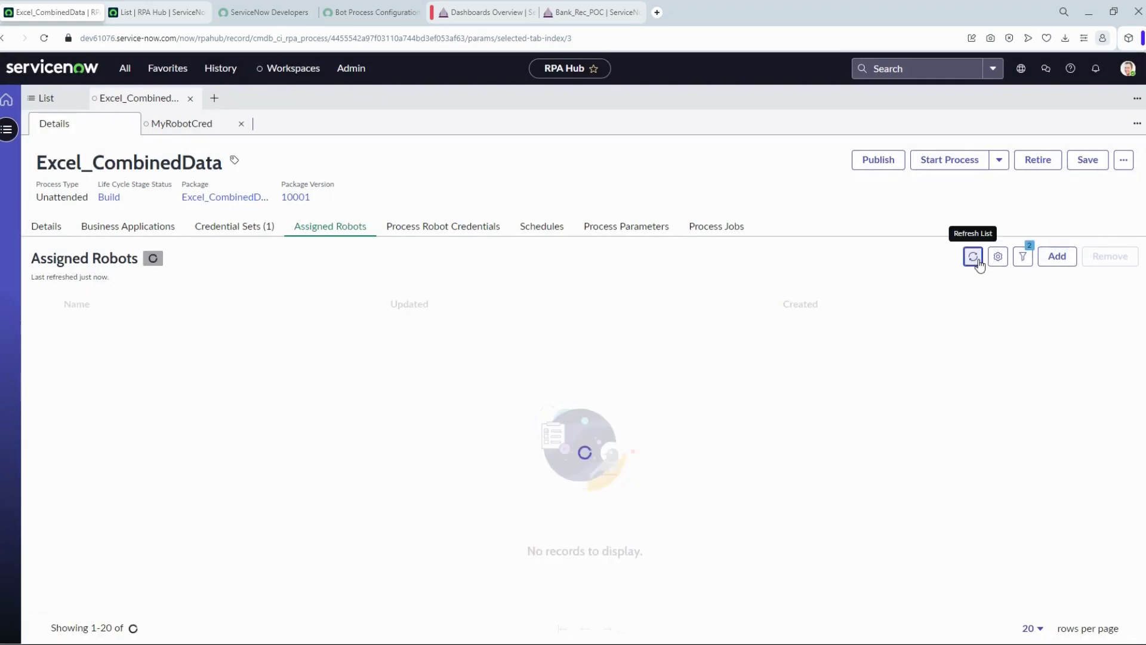
Step: Create and save a process robot credential for Excel_CombinedData that pairs the MyRobotCred credential set with the robot MyRobot
{"action": "left_click", "coordinate": [460, 232]}
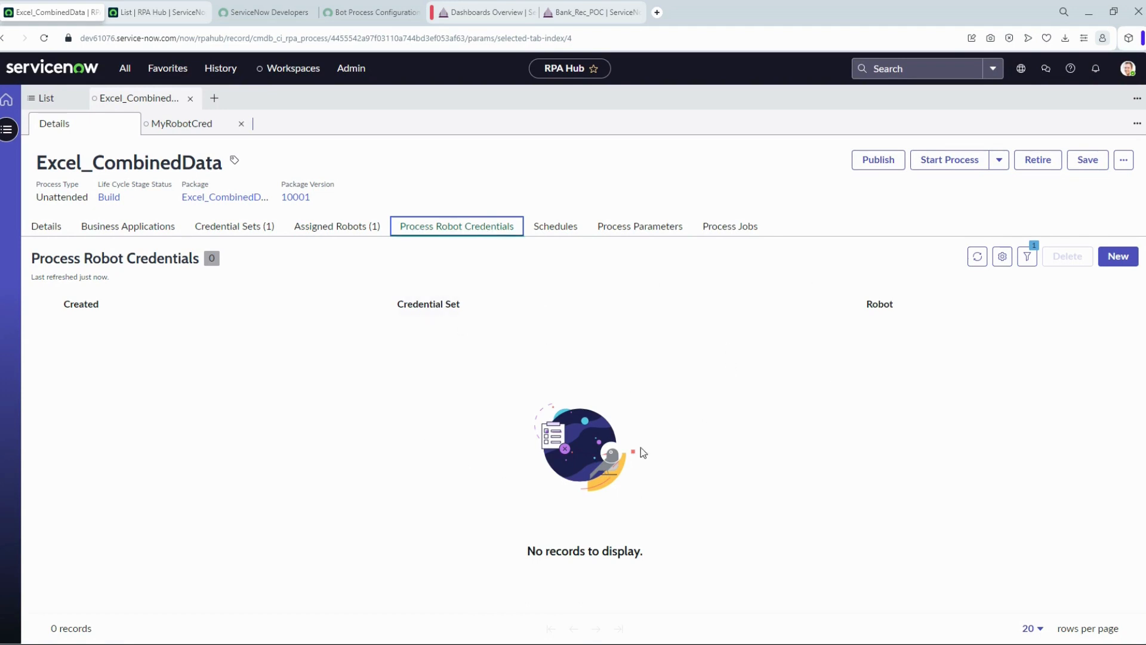
{"action": "left_click", "coordinate": [1119, 256]}
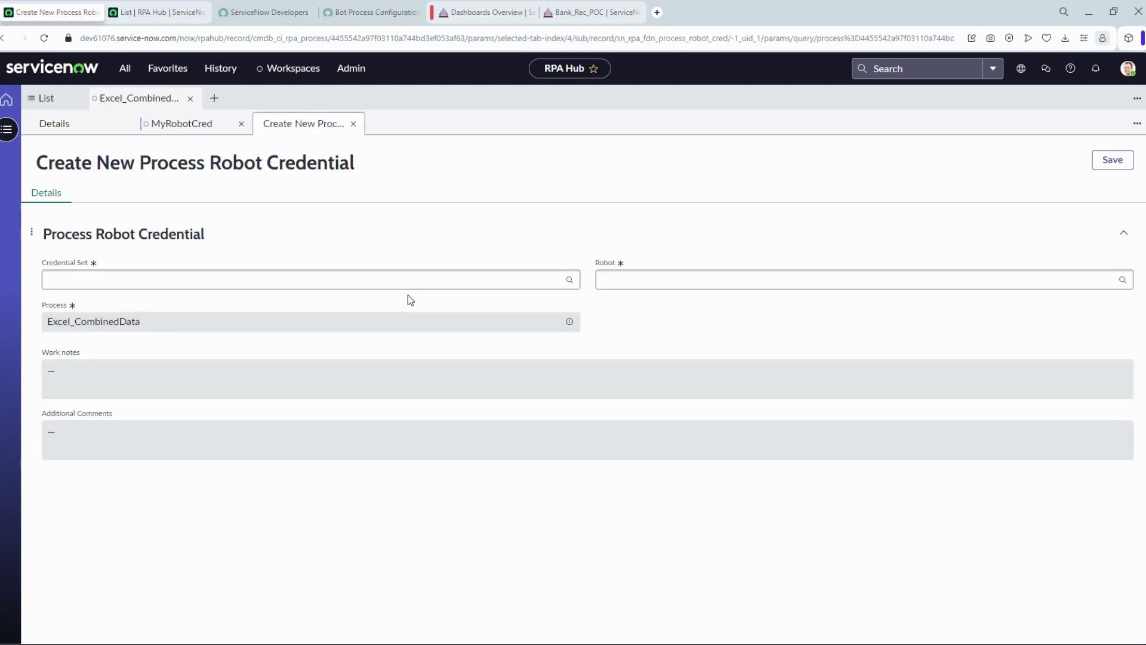
{"action": "left_click", "coordinate": [204, 280]}
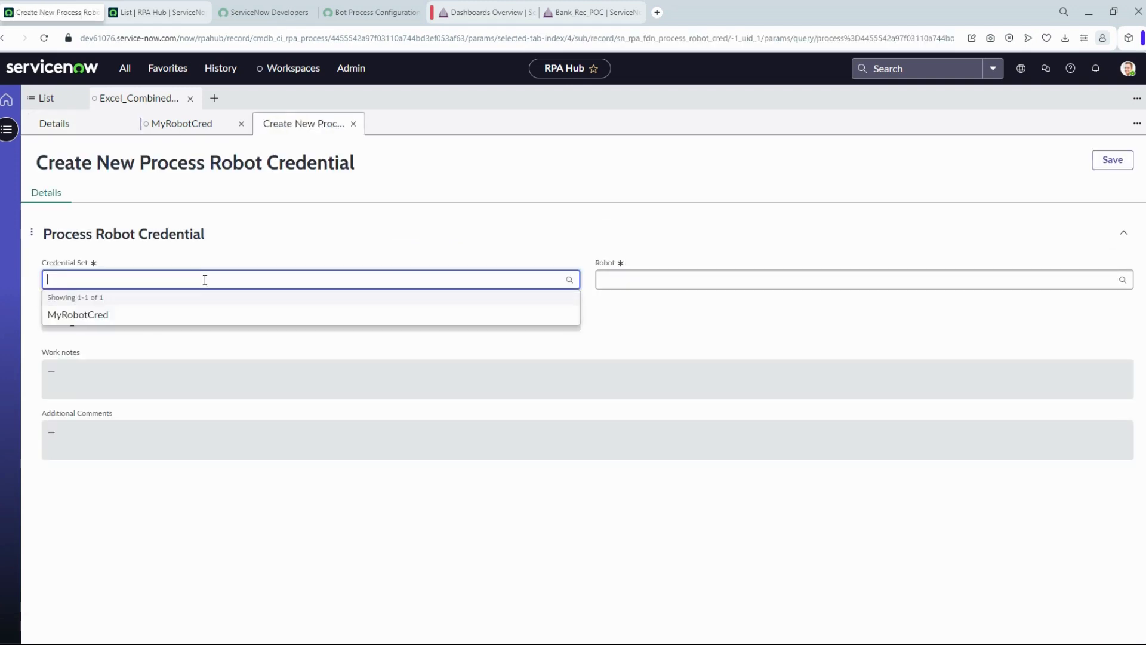
{"action": "left_click", "coordinate": [92, 316]}
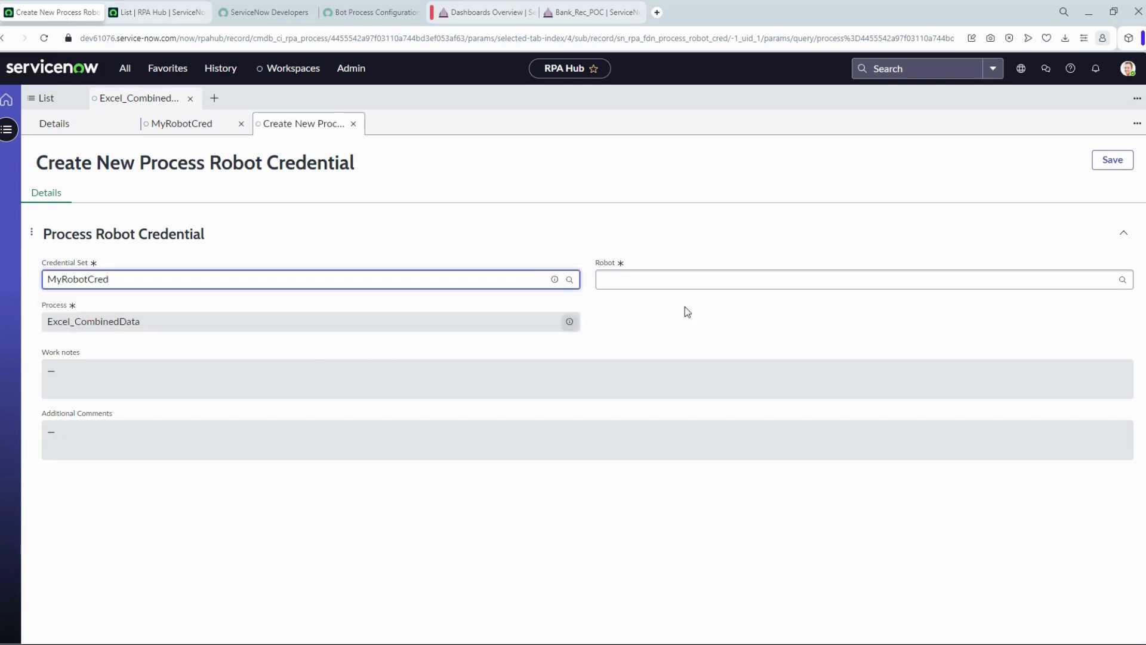
{"action": "left_click", "coordinate": [1123, 280]}
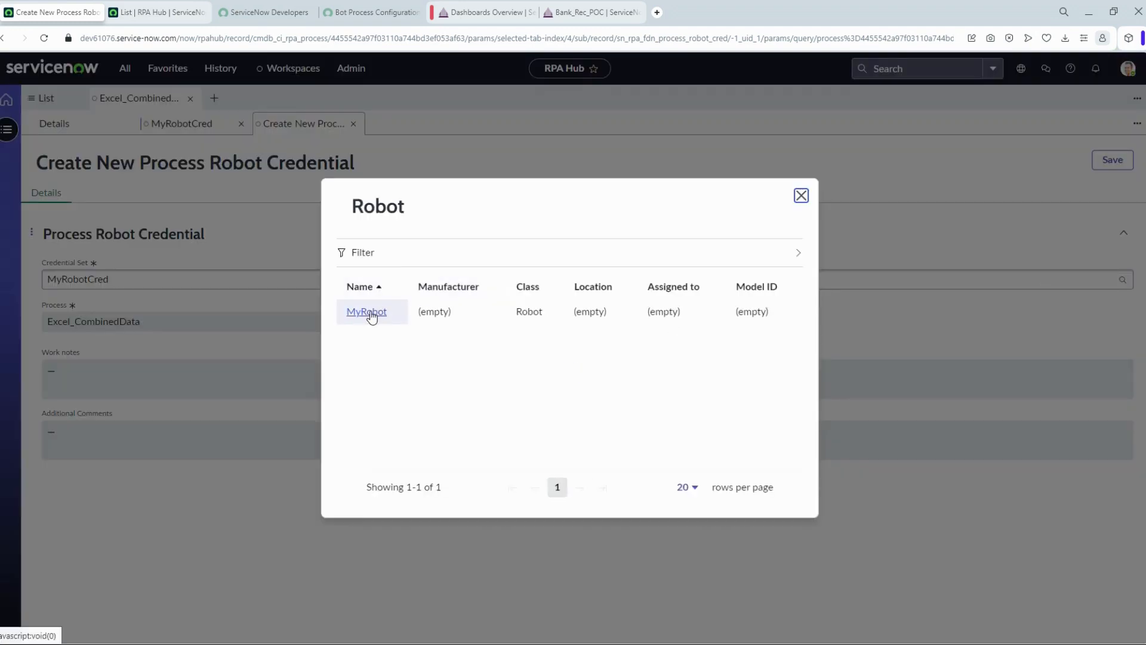
{"action": "left_click", "coordinate": [367, 311]}
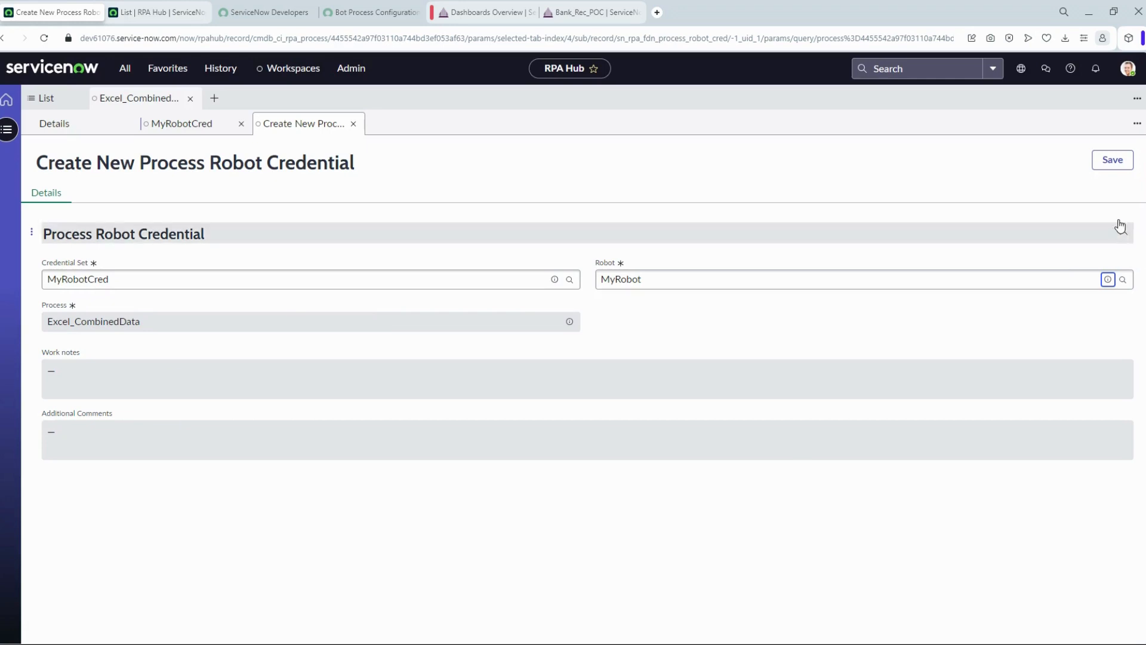
{"action": "left_click", "coordinate": [1111, 162]}
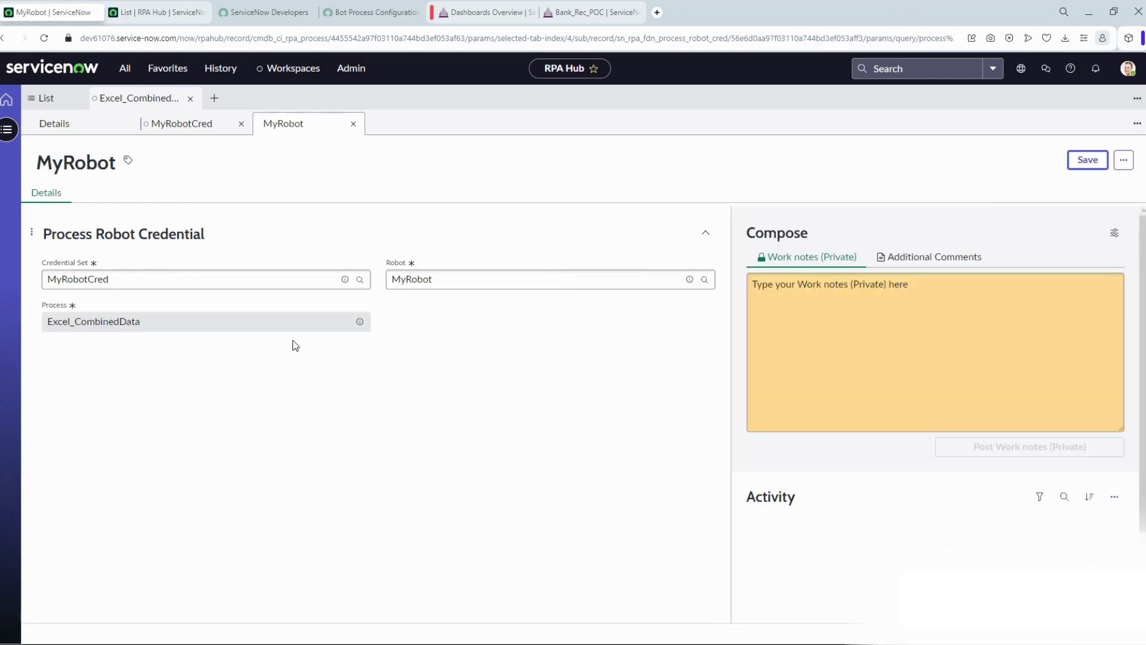
Step: Back on the Excel_CombinedData record, review its details, credential sets, process robot credentials, process parameters and process jobs
{"action": "left_click", "coordinate": [107, 134]}
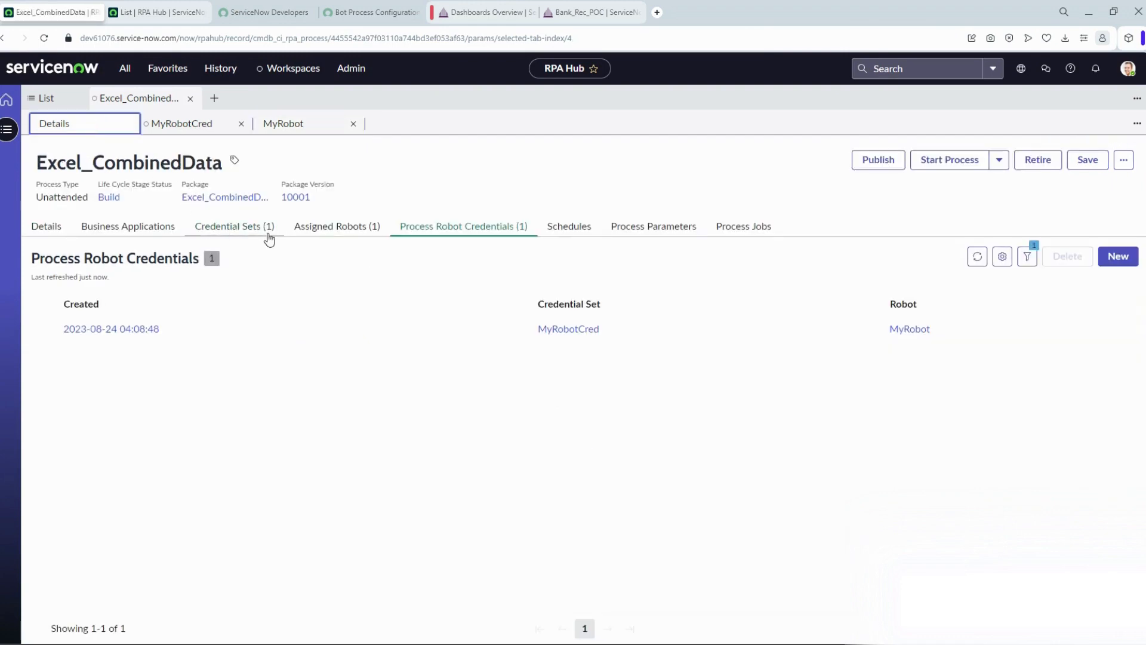
{"action": "left_click", "coordinate": [46, 230]}
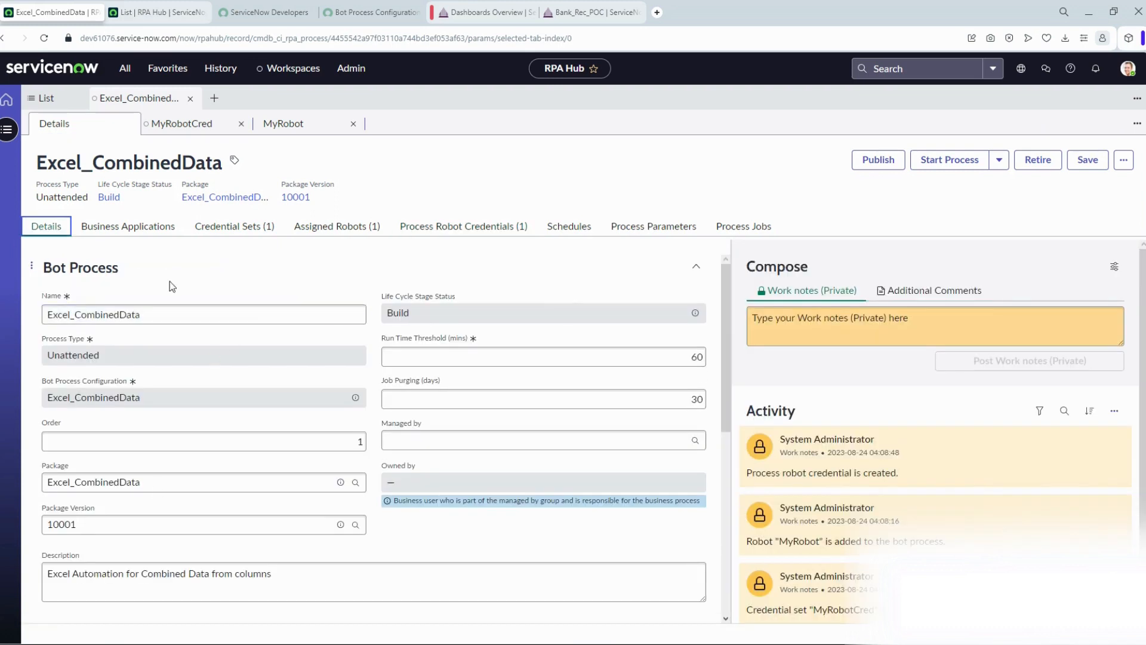
{"action": "left_click", "coordinate": [234, 228]}
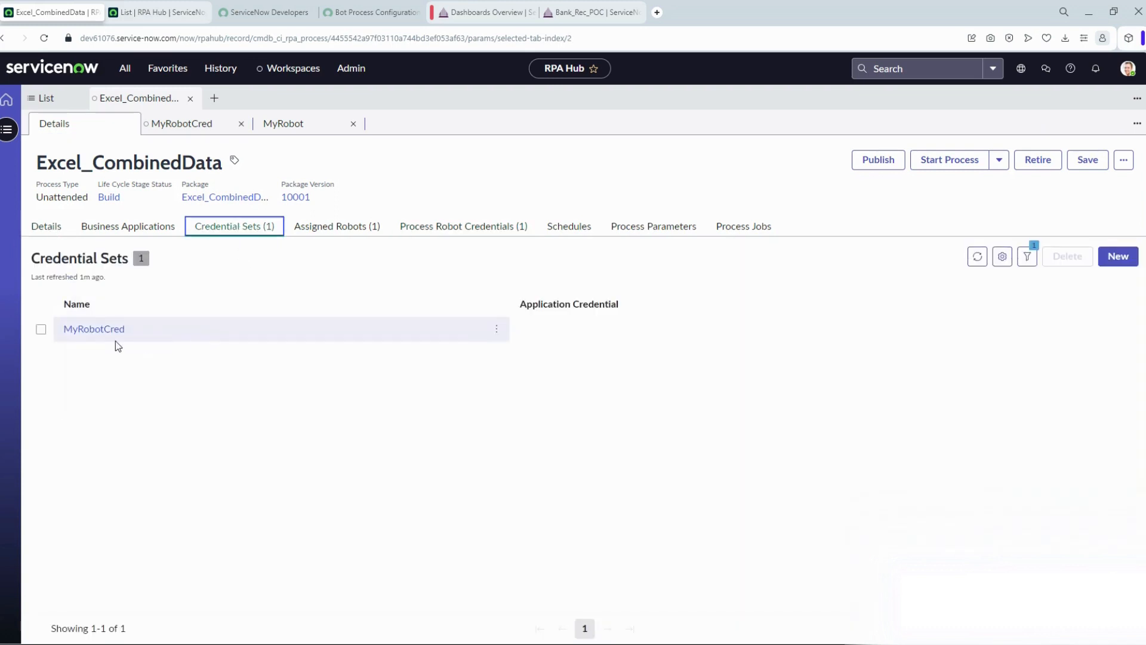
{"action": "left_click", "coordinate": [320, 225]}
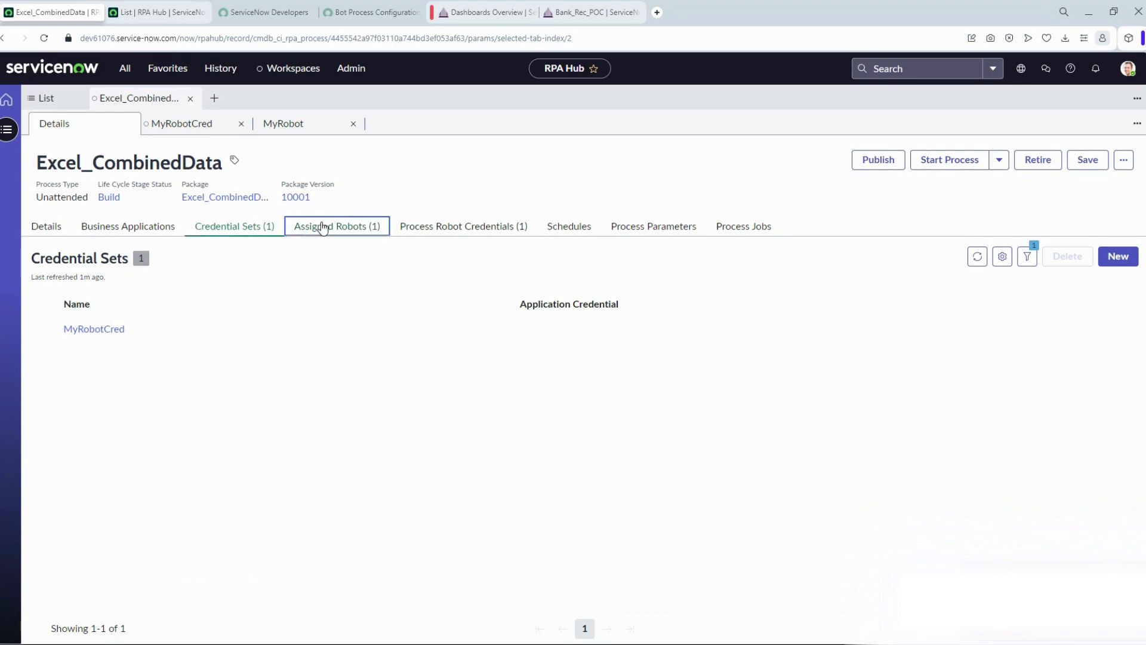
{"action": "left_click", "coordinate": [434, 232]}
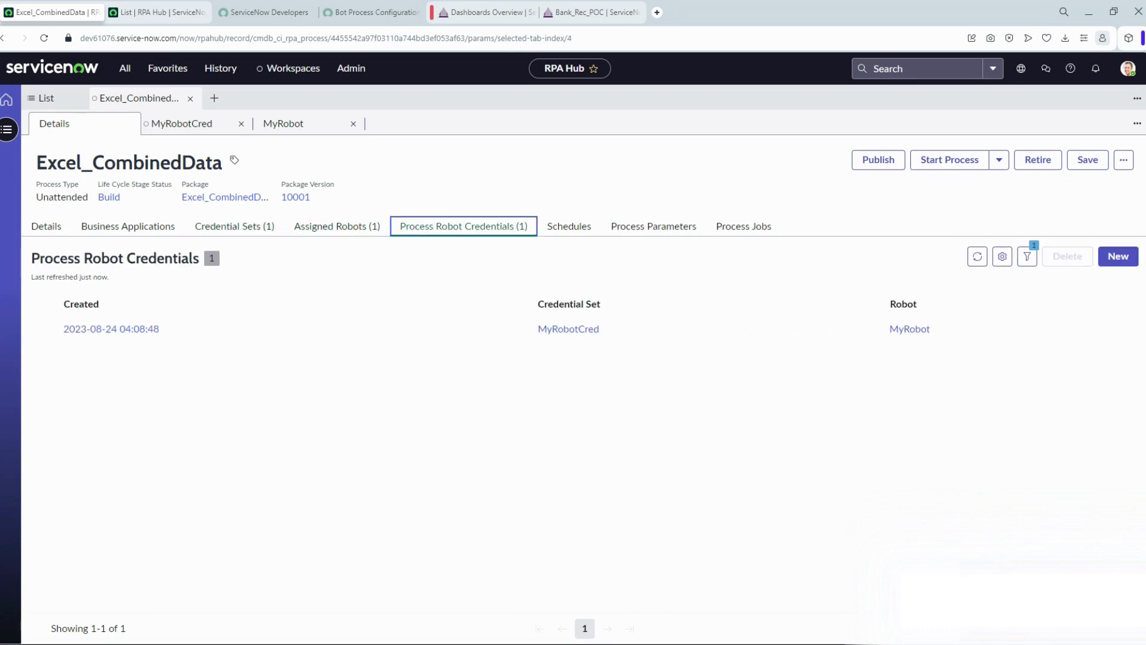
{"action": "left_click", "coordinate": [639, 233]}
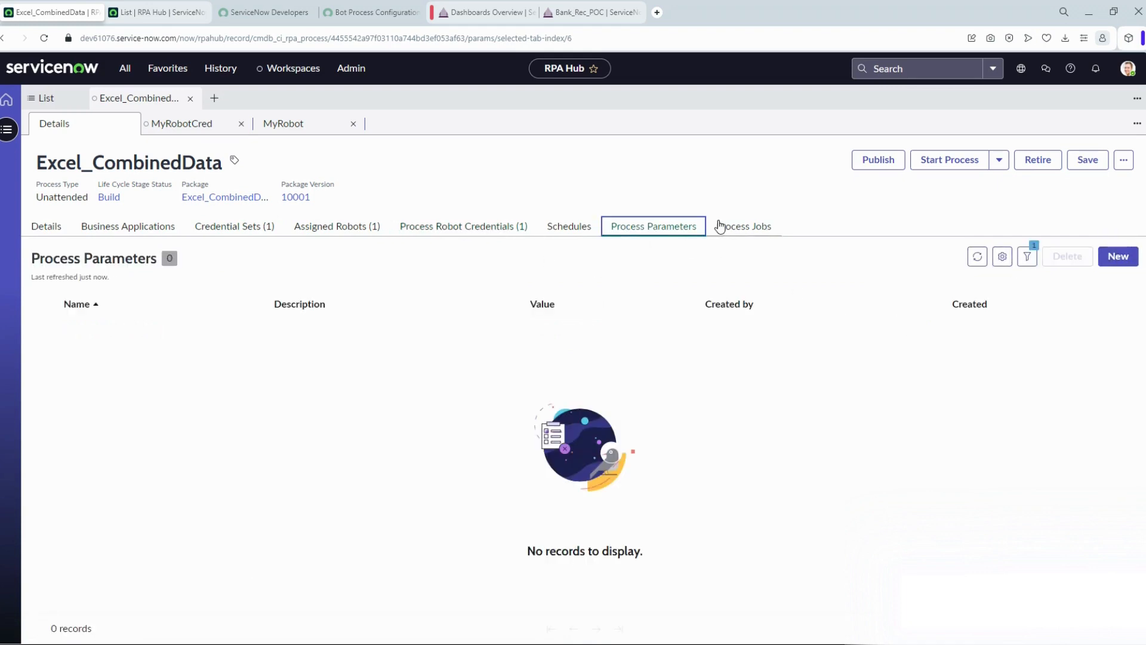
{"action": "left_click", "coordinate": [744, 226]}
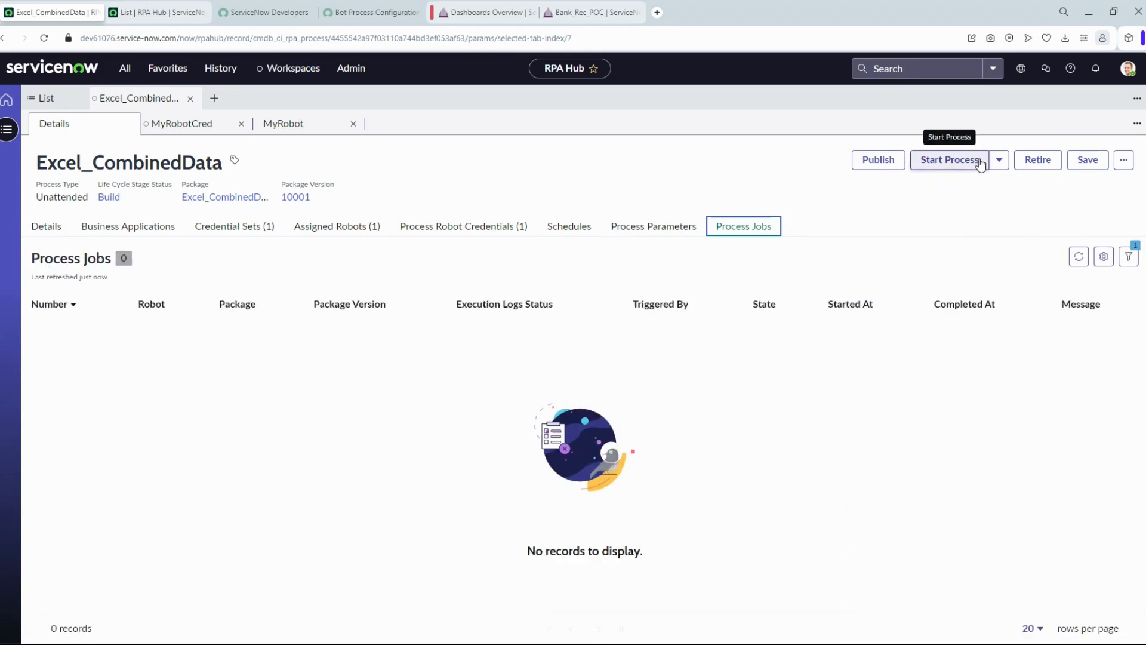
Step: Publish the Excel_CombinedData bot process
{"action": "left_click", "coordinate": [863, 189]}
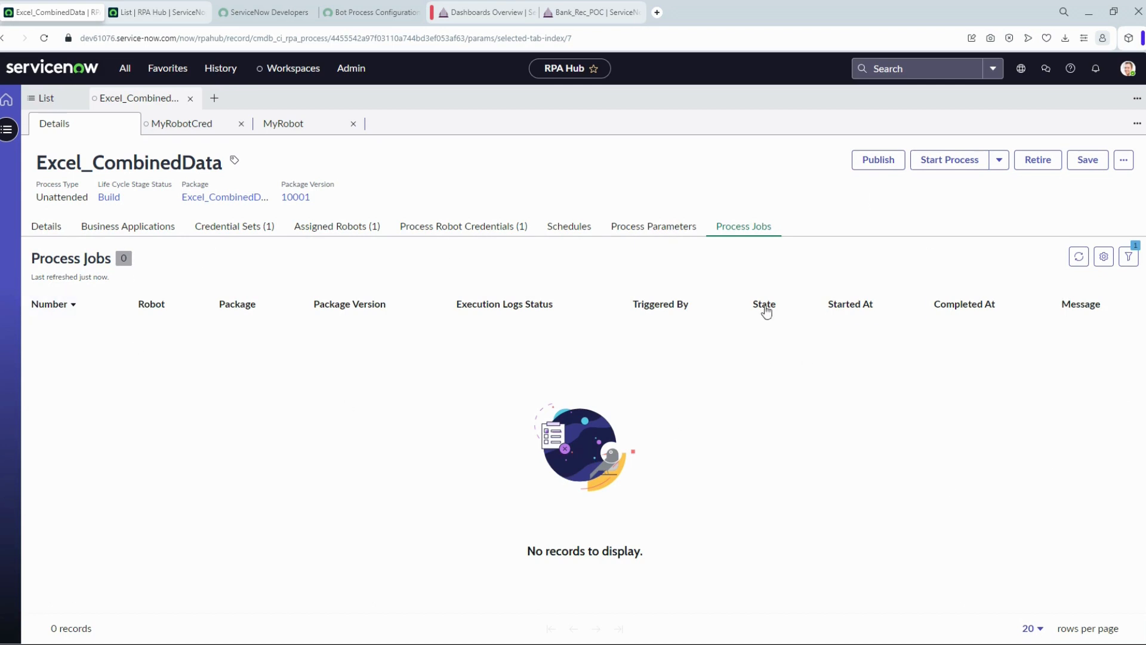
{"action": "left_click", "coordinate": [877, 164]}
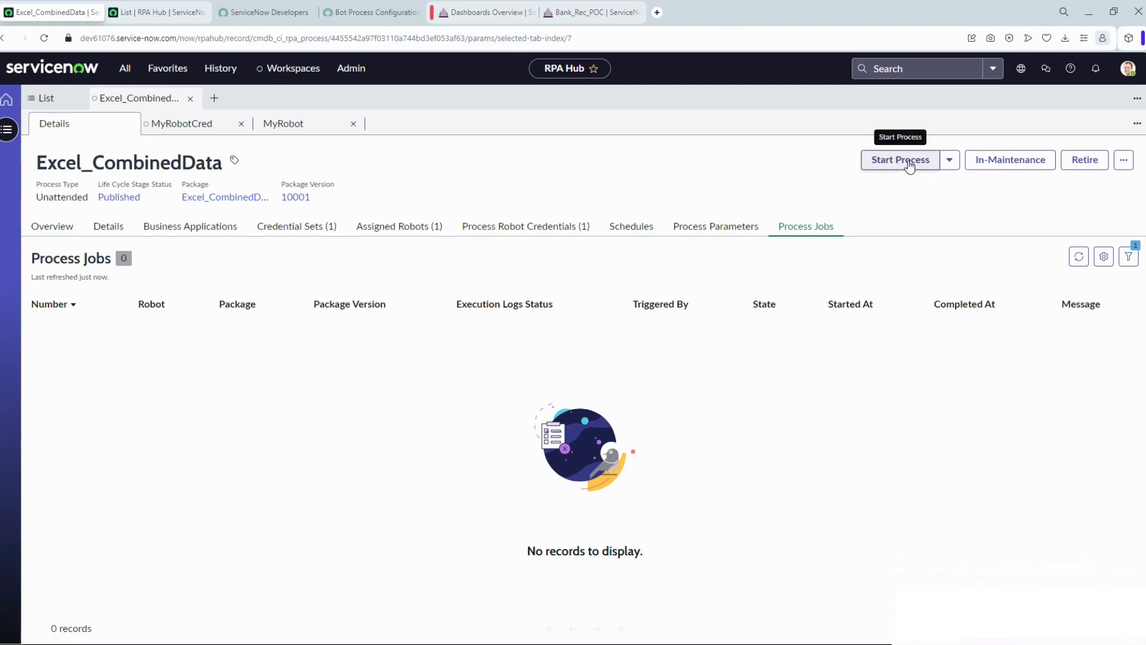
Step: Check the remote and local machine options for launching the package in Studio, dismiss them, and refresh the process jobs list
{"action": "left_click", "coordinate": [950, 162]}
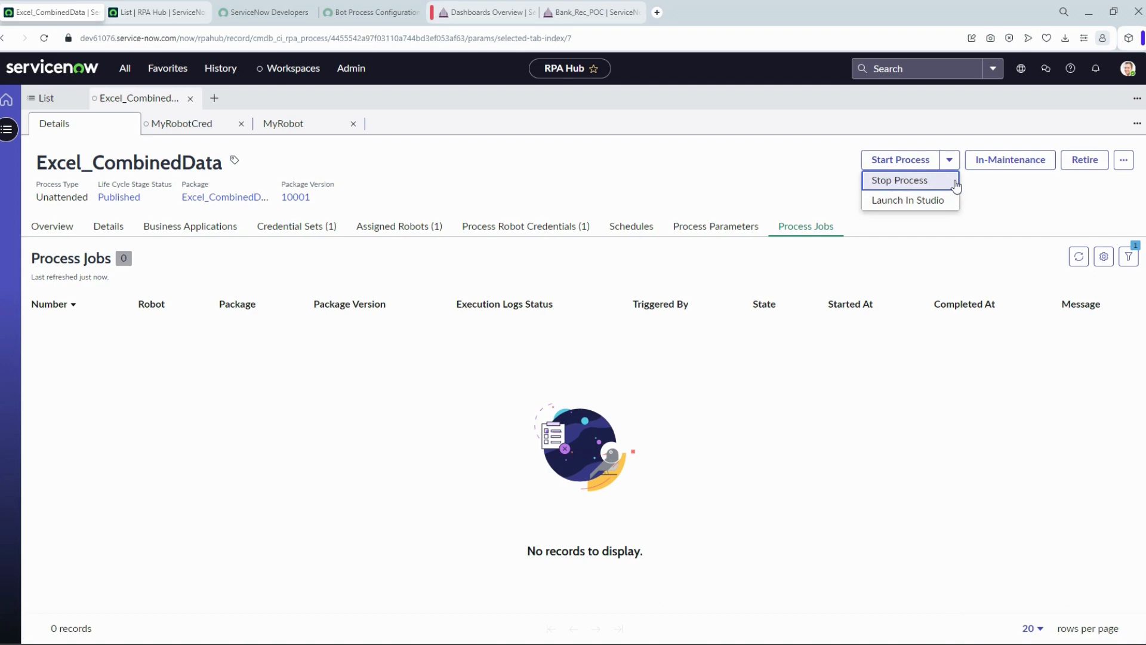
{"action": "left_click", "coordinate": [915, 200]}
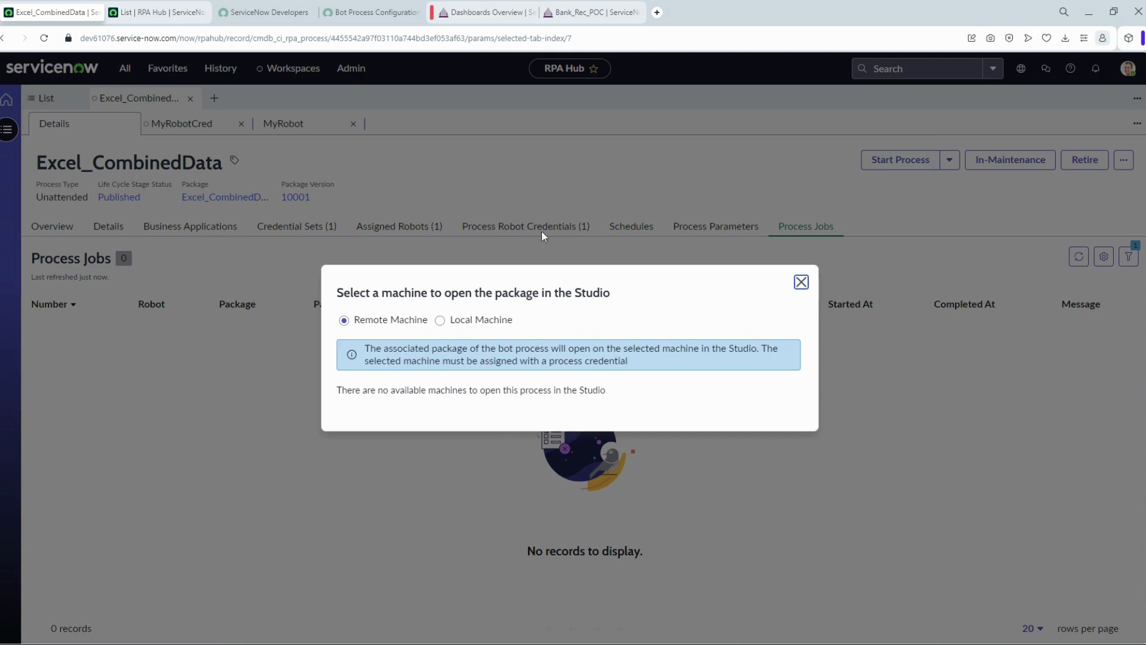
{"action": "left_click", "coordinate": [471, 320]}
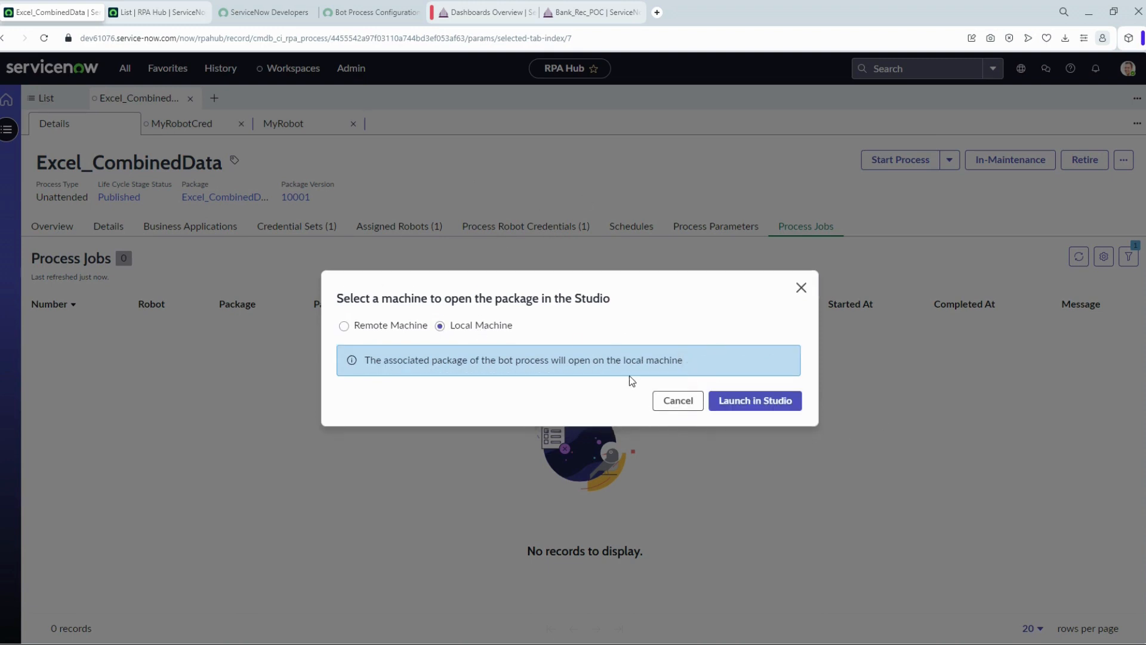
{"action": "left_click", "coordinate": [801, 288]}
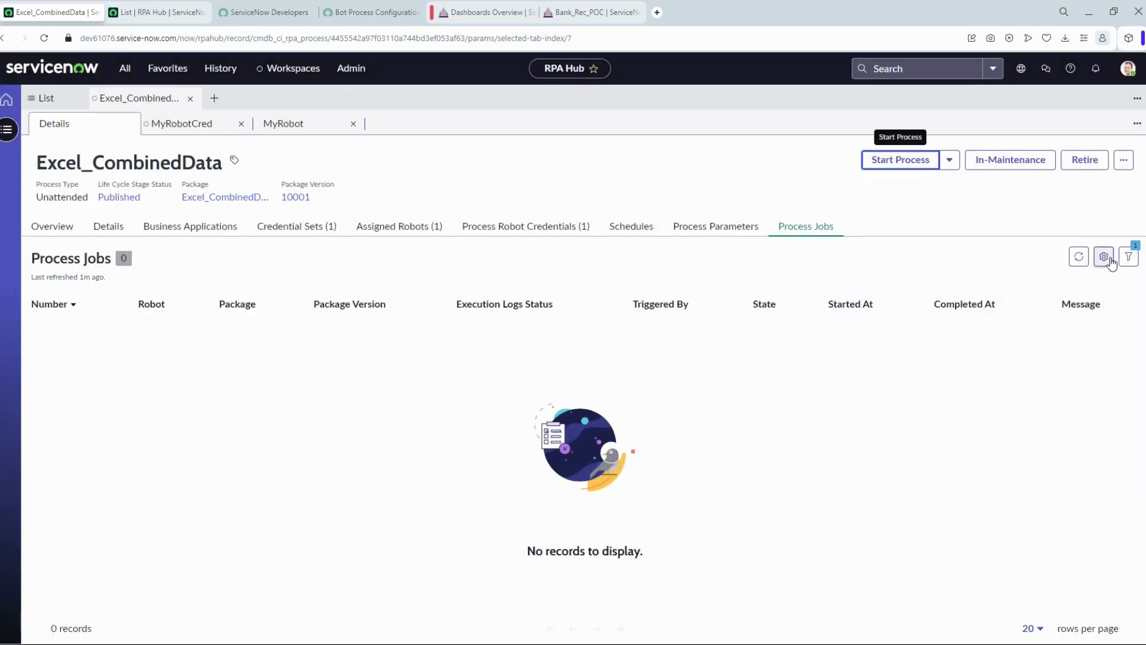
{"action": "left_click", "coordinate": [1078, 257]}
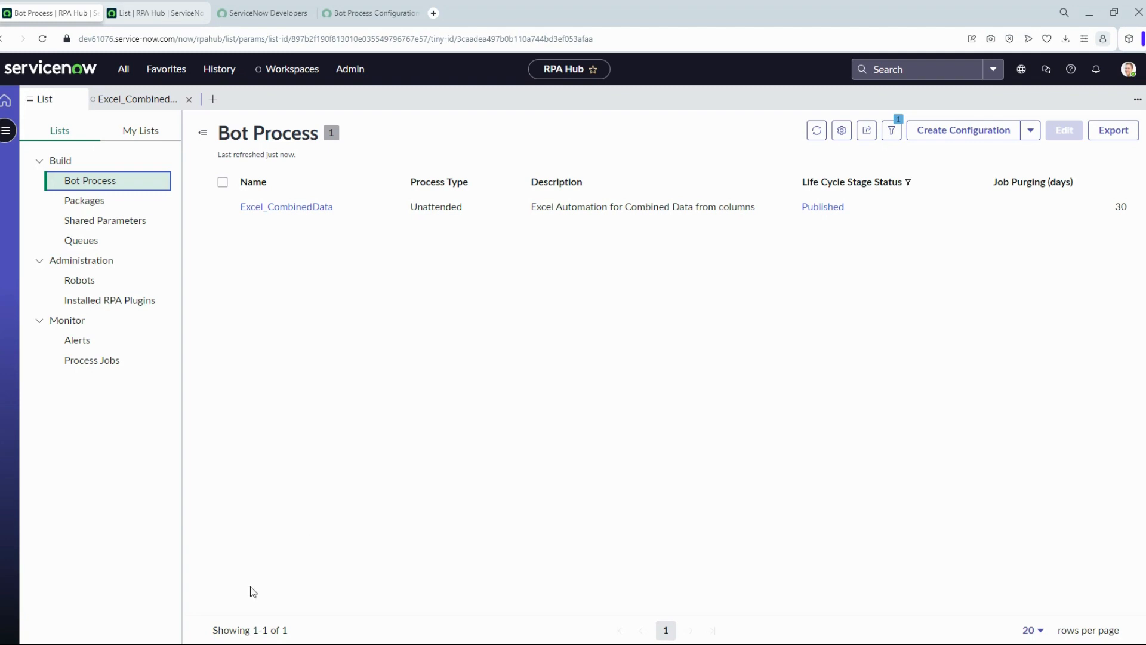
Step: Switch to the Unattended Robot application, connect it to the RPA Hub with basic authentication, and close its window
{"action": "key", "text": "super+s"}
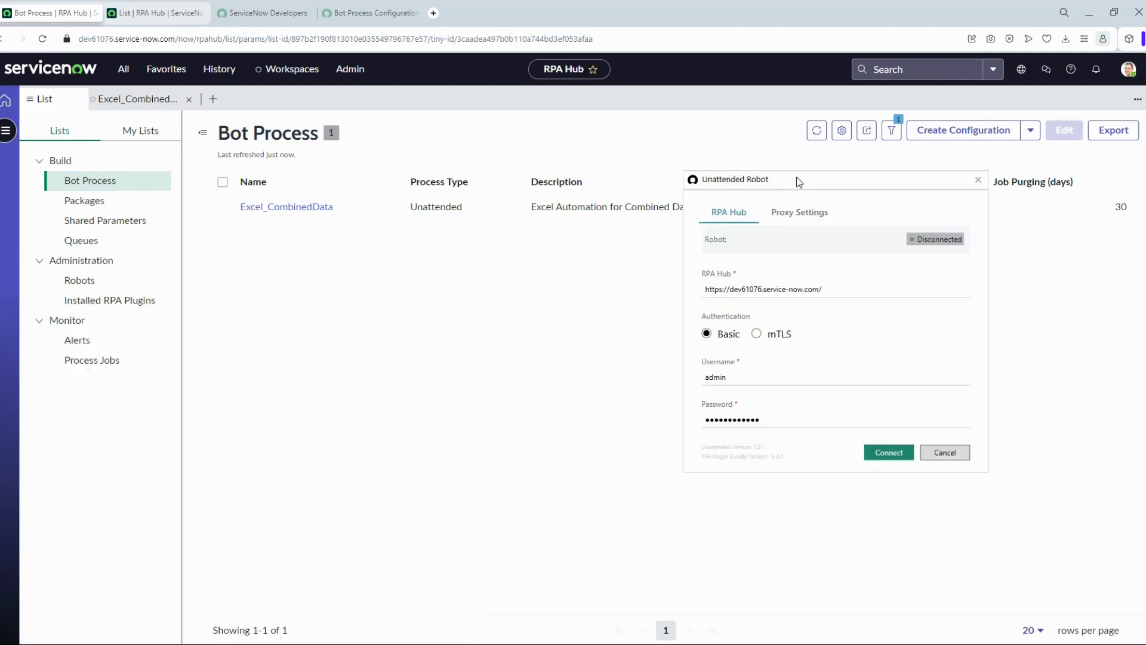
{"action": "left_click_drag", "start_coordinate": [799, 182], "coordinate": [619, 221]}
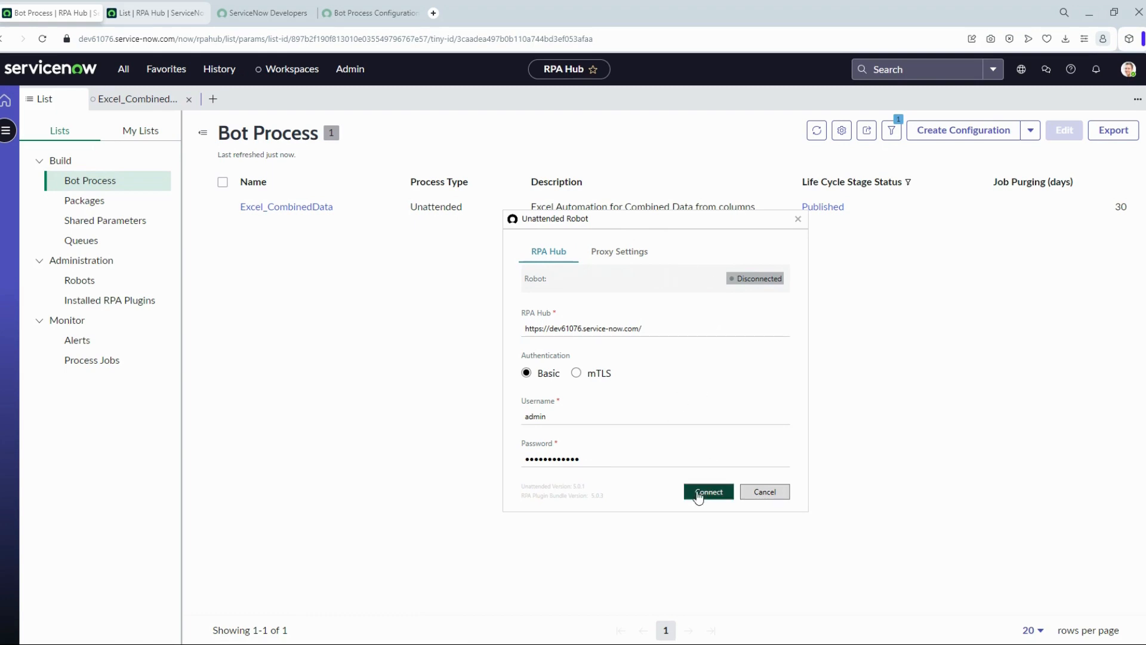
{"action": "left_click", "coordinate": [704, 495]}
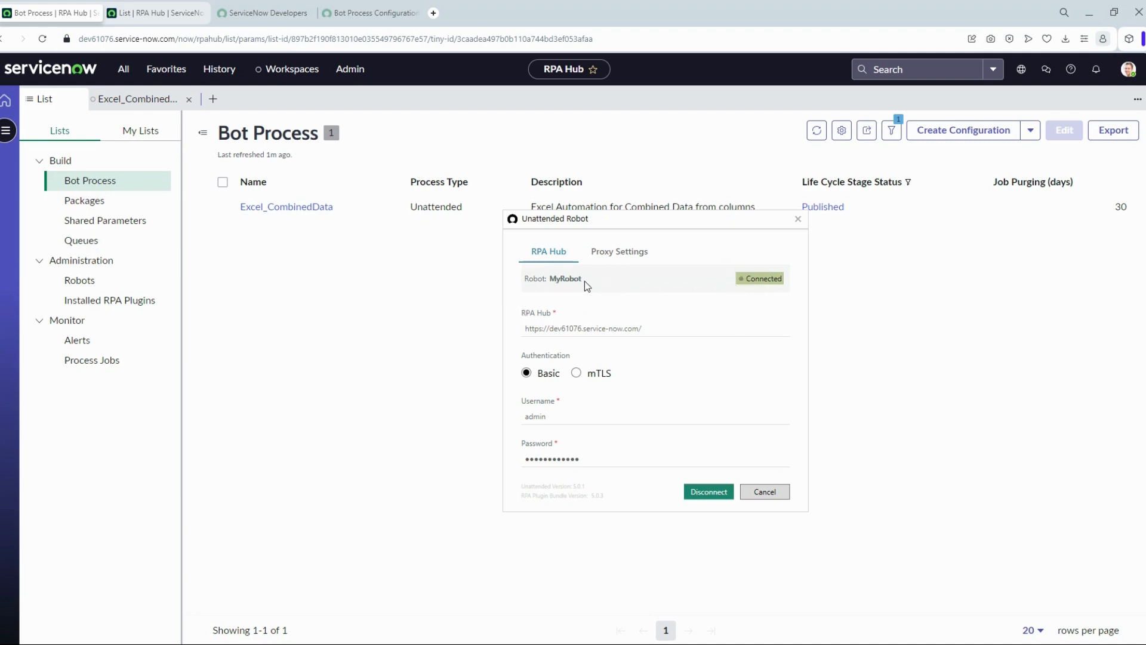
{"action": "left_click", "coordinate": [798, 219]}
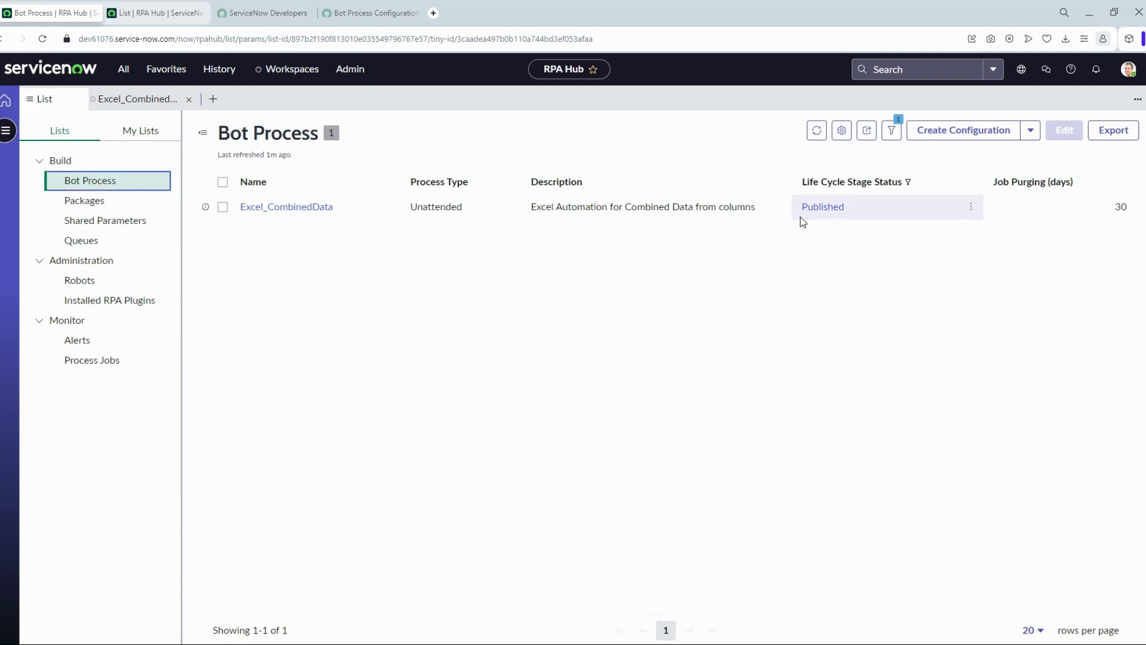
Step: Check MyRobot's state in the Robots list and return to the Bot Process list
{"action": "left_click", "coordinate": [87, 280]}
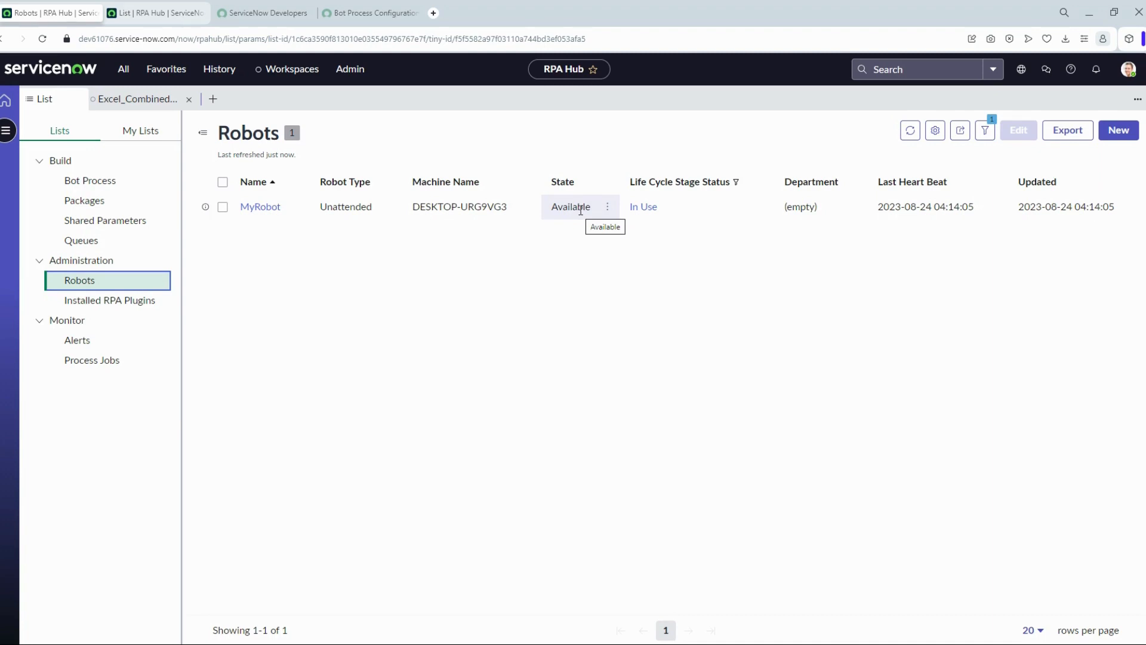
{"action": "left_click", "coordinate": [134, 181]}
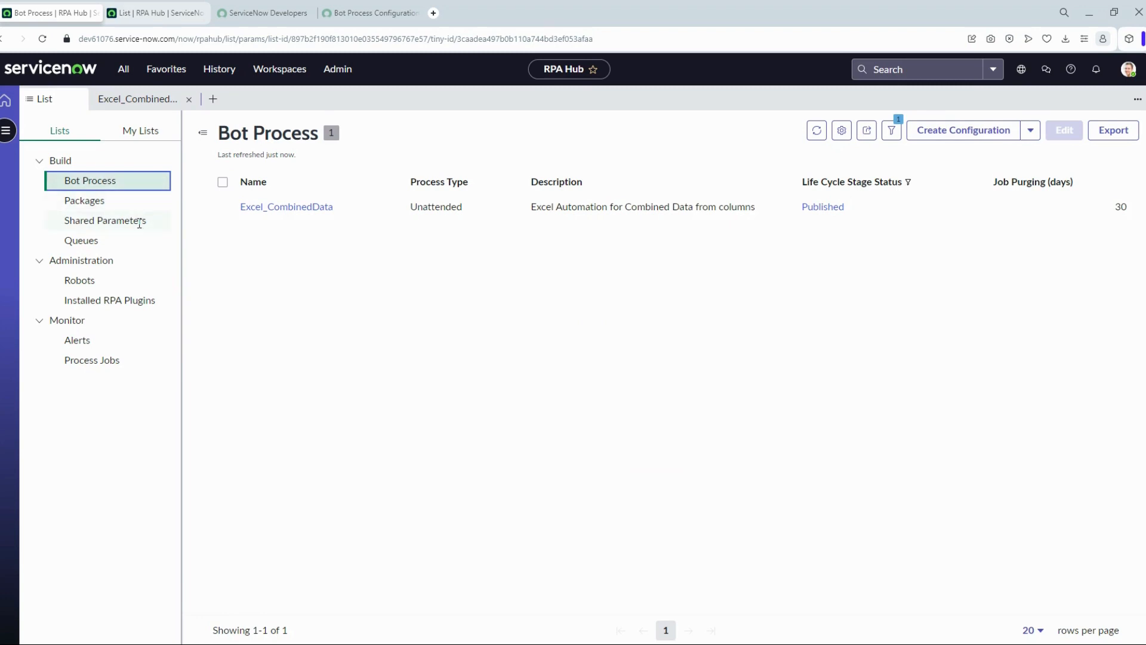
Step: Look through the Shared Parameters, Queues and Installed RPA Plugins lists
{"action": "left_click", "coordinate": [139, 222]}
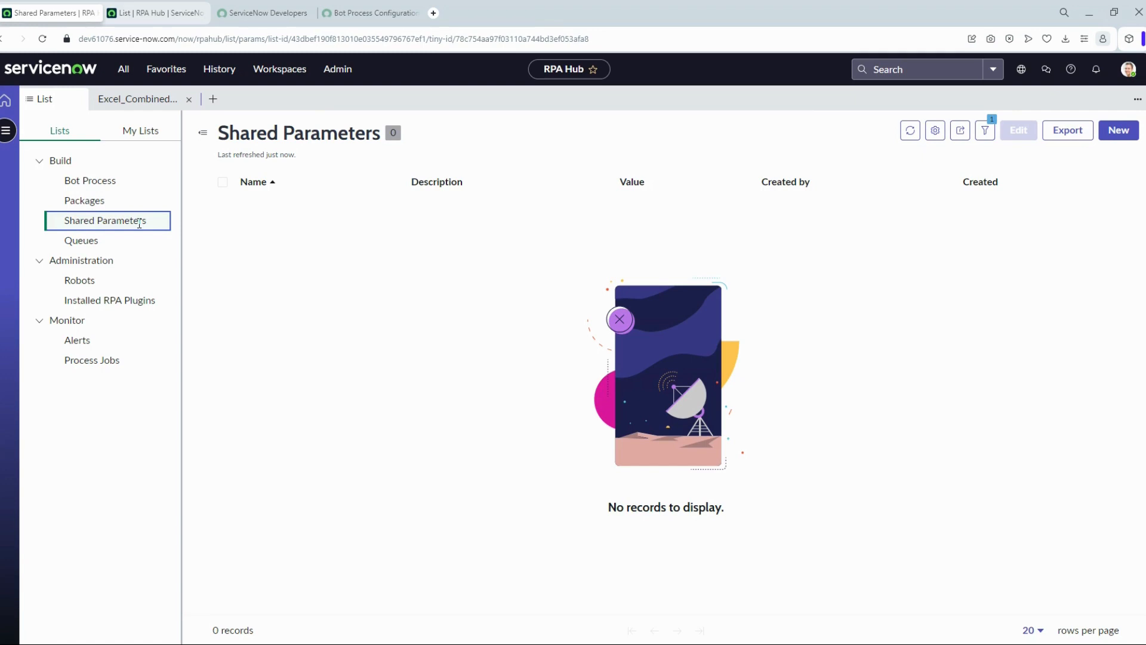
{"action": "left_click", "coordinate": [88, 240]}
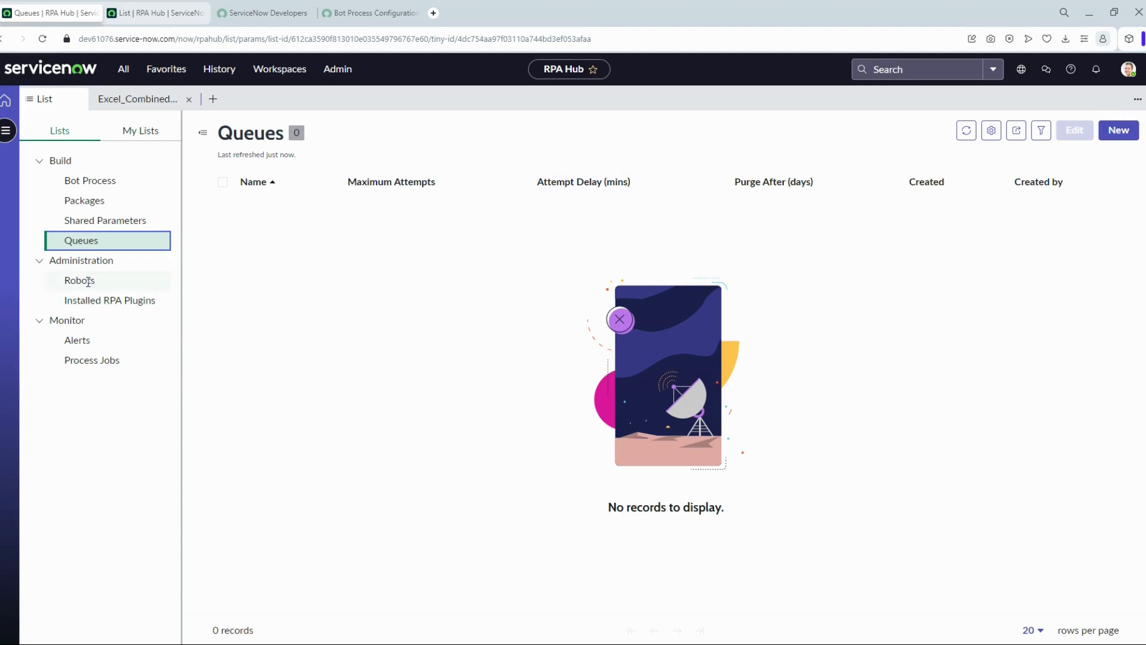
{"action": "left_click", "coordinate": [102, 304]}
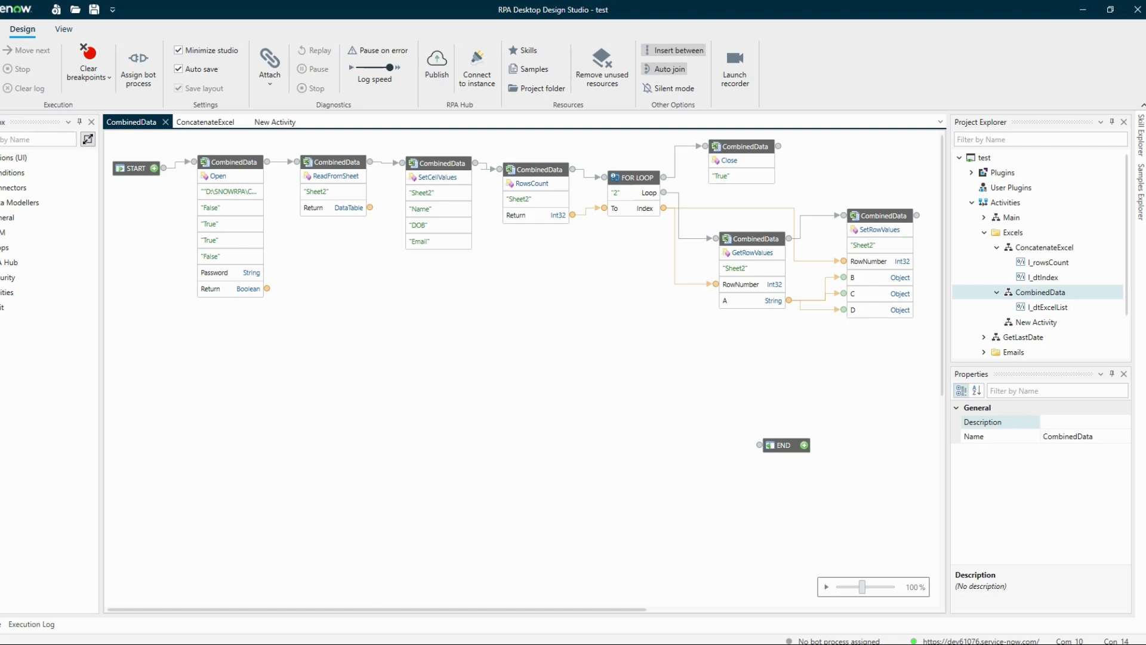
Step: Review the available plugins in RPA Desktop Design Studio's Plugins Manager, close it, and minimize the studio to return to the RPA Hub
{"action": "left_click", "coordinate": [64, 28]}
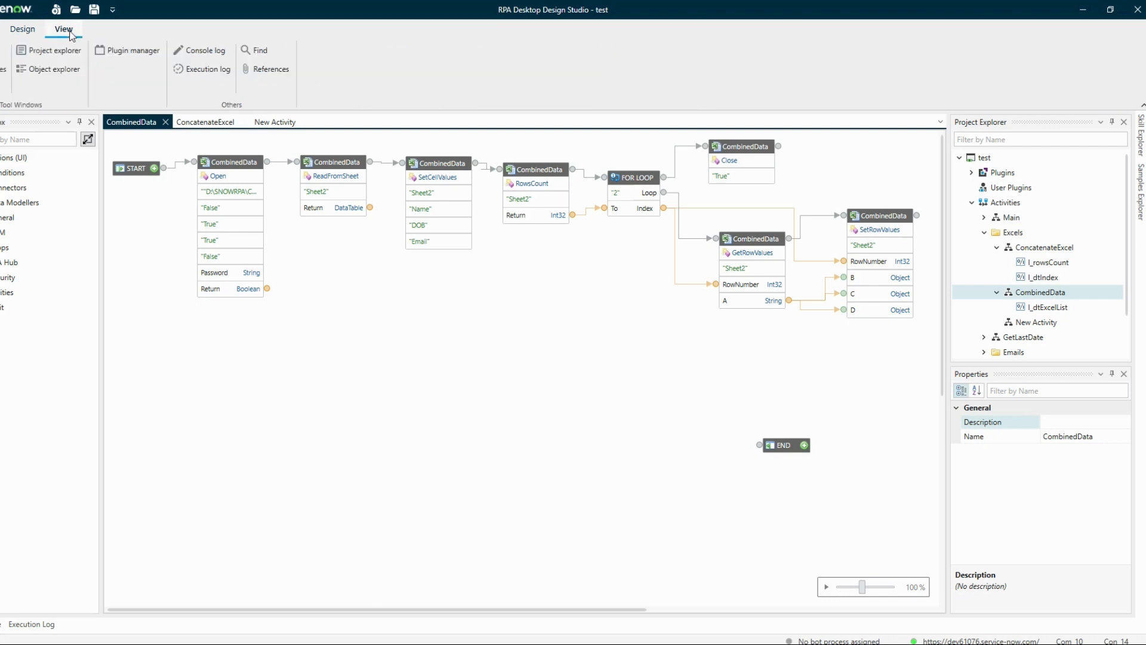
{"action": "left_click", "coordinate": [129, 52]}
{"action": "scroll", "coordinate": [488, 305], "scroll_direction": "down", "scroll_amount": 1}
{"action": "scroll", "coordinate": [490, 311], "scroll_direction": "up", "scroll_amount": 1}
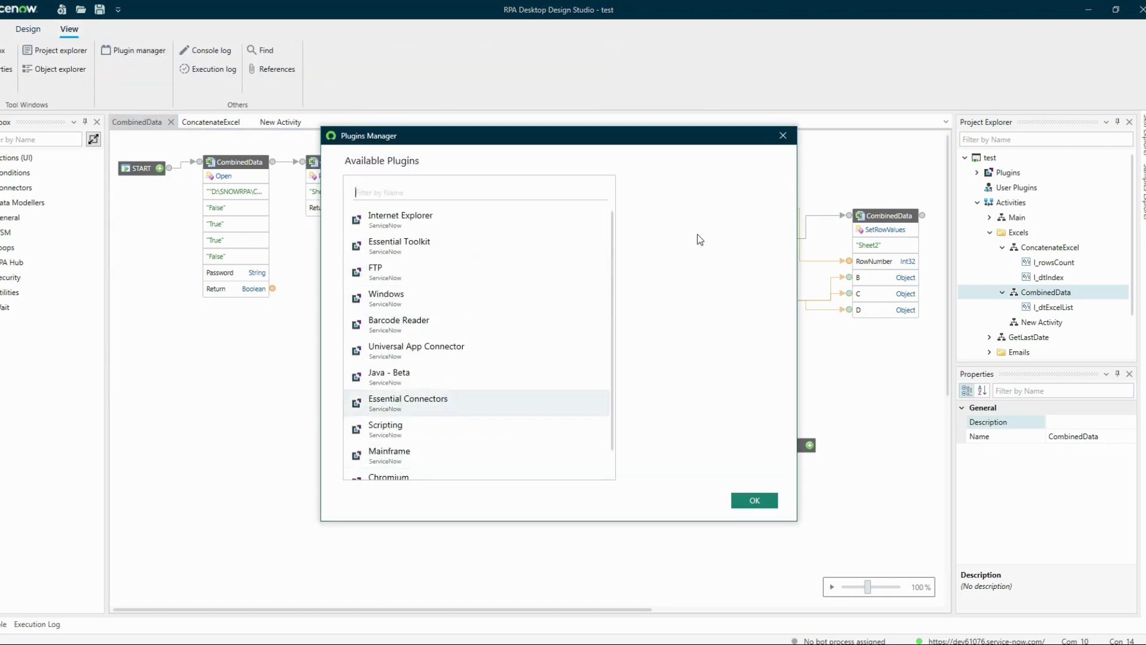
{"action": "left_click", "coordinate": [777, 135]}
{"action": "left_click", "coordinate": [1088, 9]}
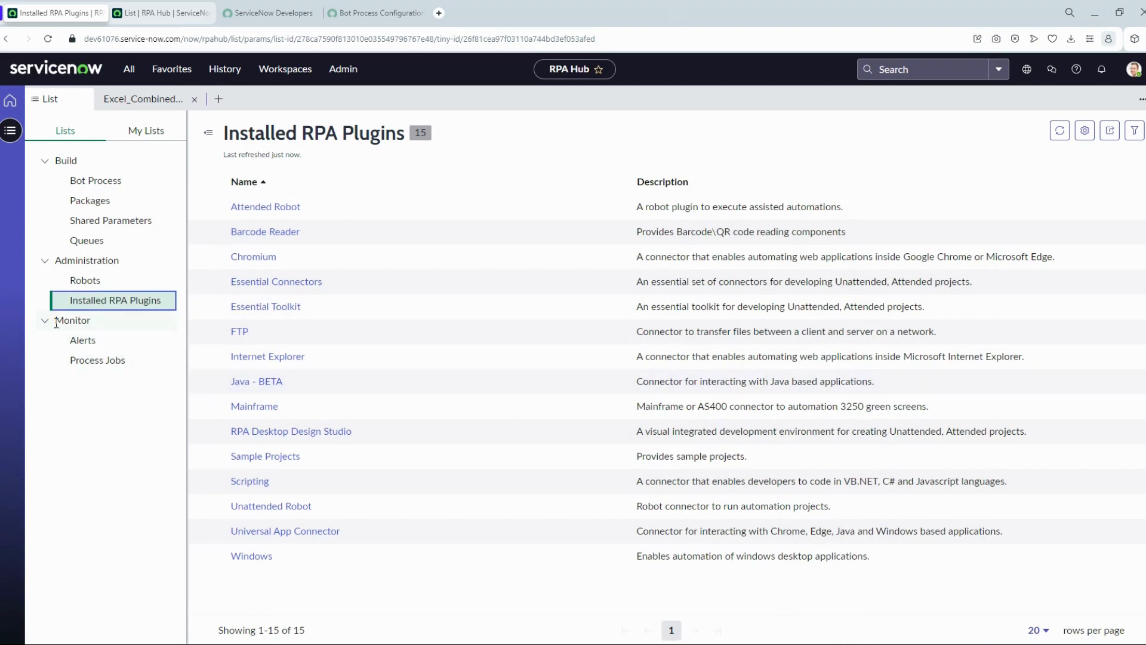
Step: Review all columns of the monitoring alerts, check the Process Jobs list, and return to the Bot Process list
{"action": "left_click", "coordinate": [81, 341]}
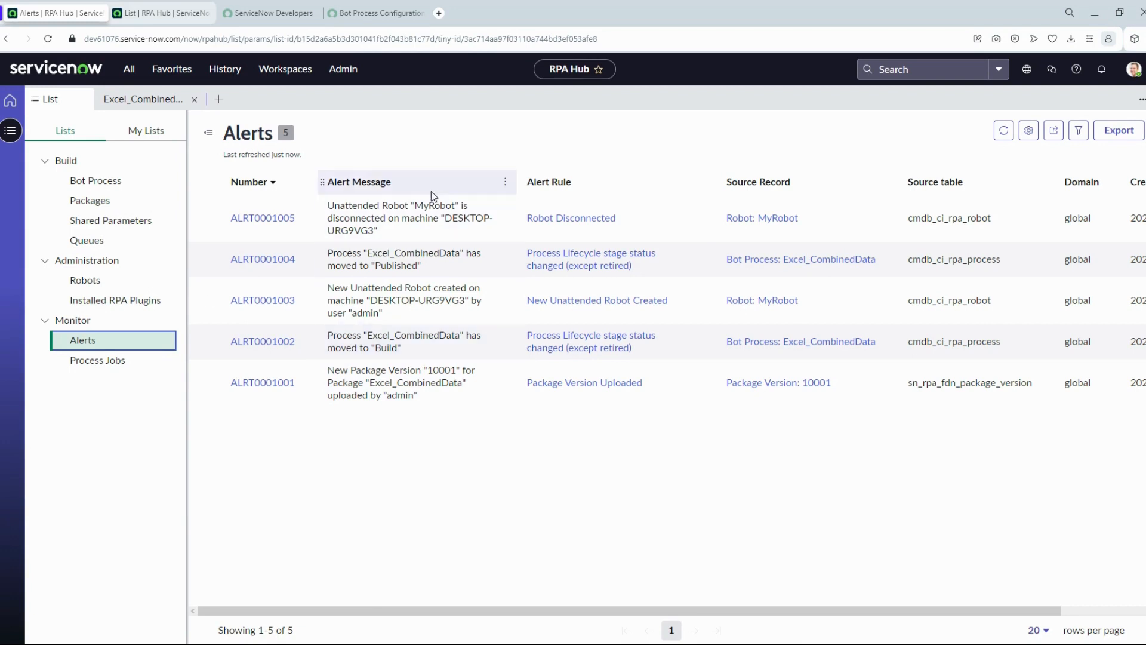
{"action": "left_click_drag", "start_coordinate": [469, 616], "coordinate": [796, 605]}
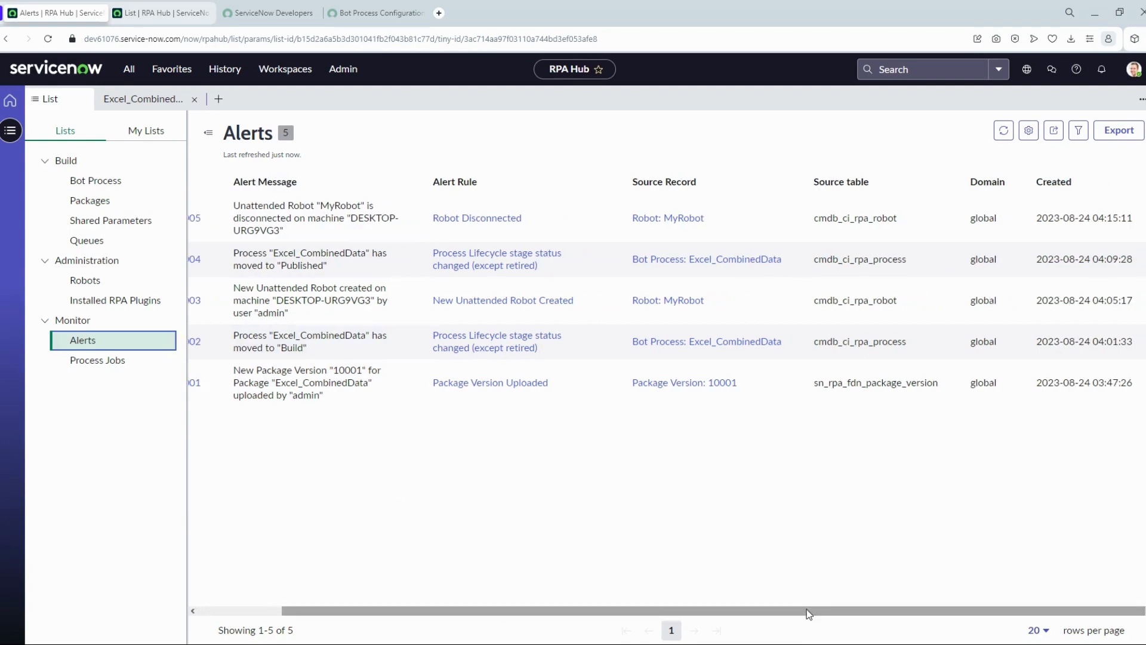
{"action": "left_click_drag", "start_coordinate": [807, 609], "coordinate": [402, 607]}
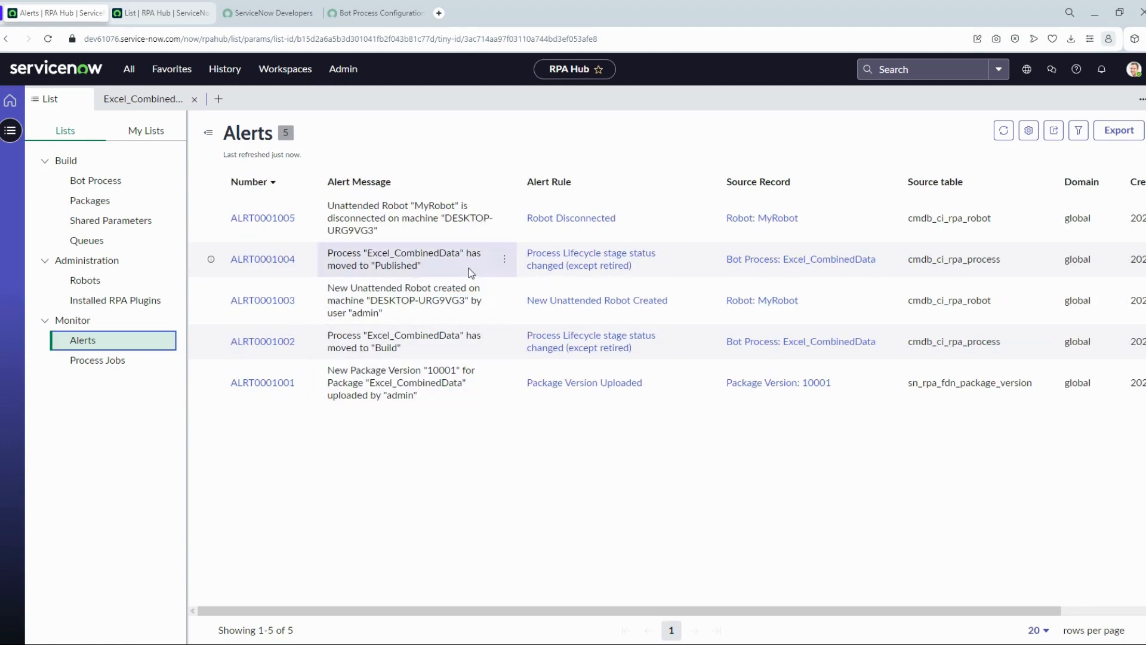
{"action": "left_click", "coordinate": [111, 361]}
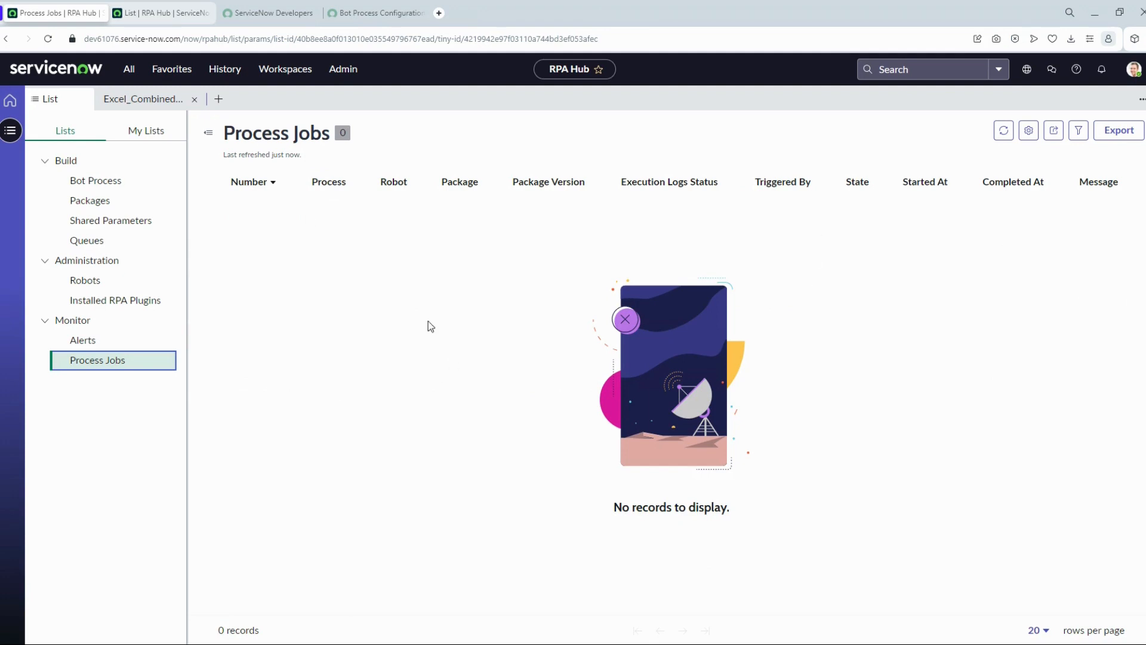
{"action": "left_click", "coordinate": [93, 179]}
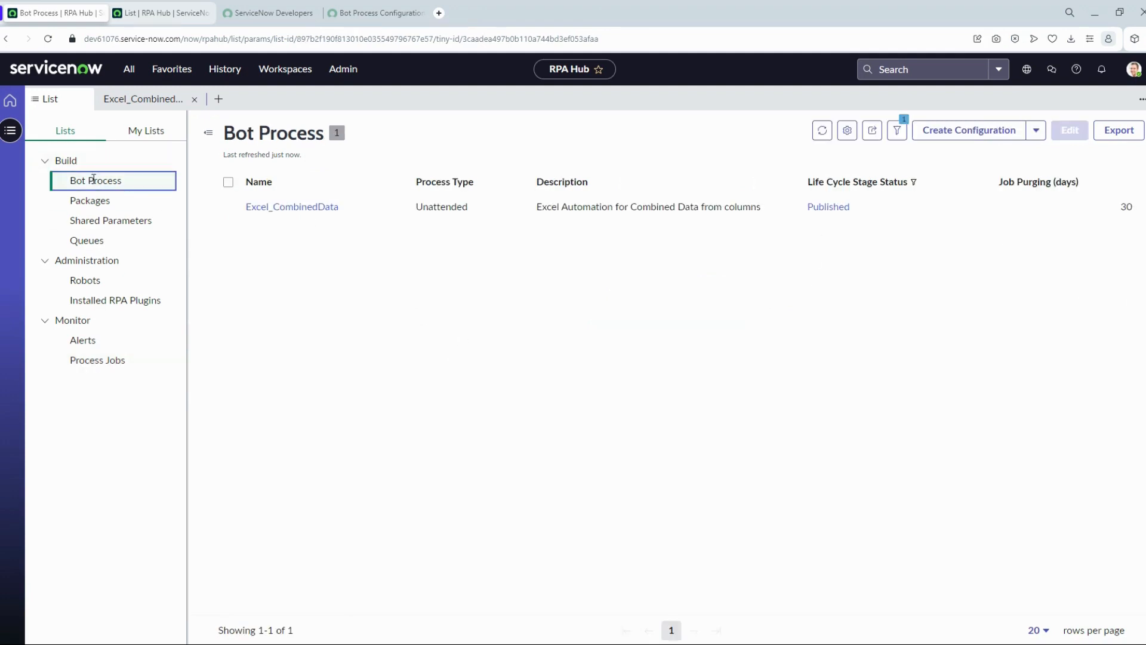